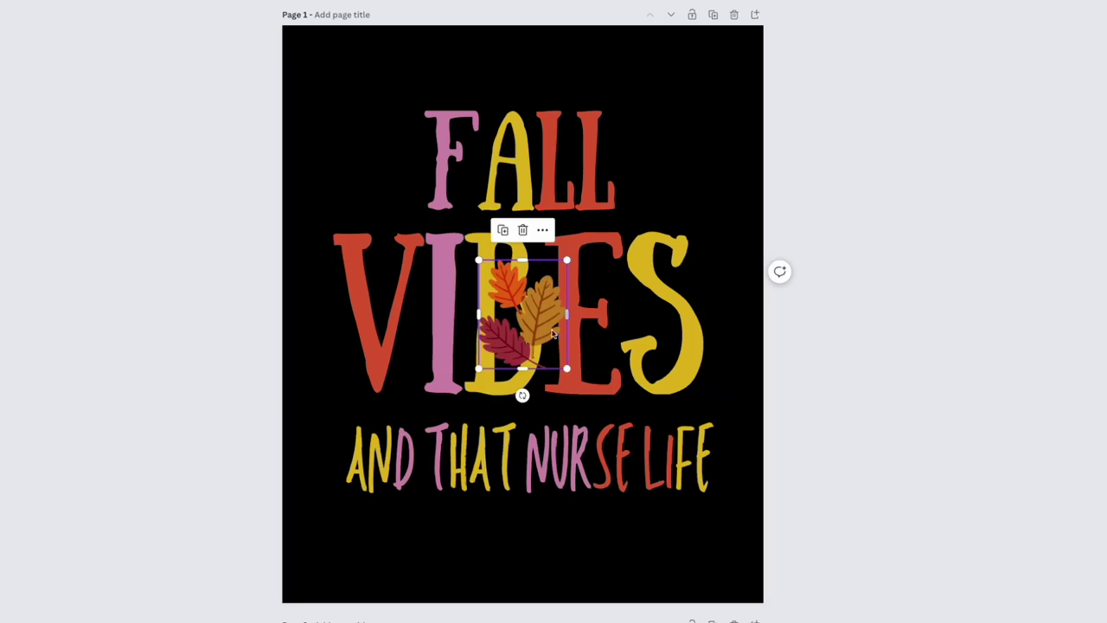
Place the autumn leaves to the left of FALL and a horizontally flipped duplicate to the right of it
left_click_drag(521, 305, 378, 152)
key("ctrl+d")
left_click_drag(411, 189, 706, 180)
left_click(17, 3)
left_click(17, 12)
Move the AND THAT NURSE LIFE line lower on the page and paste the copied element into the gap below VIBES
left_click_drag(548, 465, 548, 531)
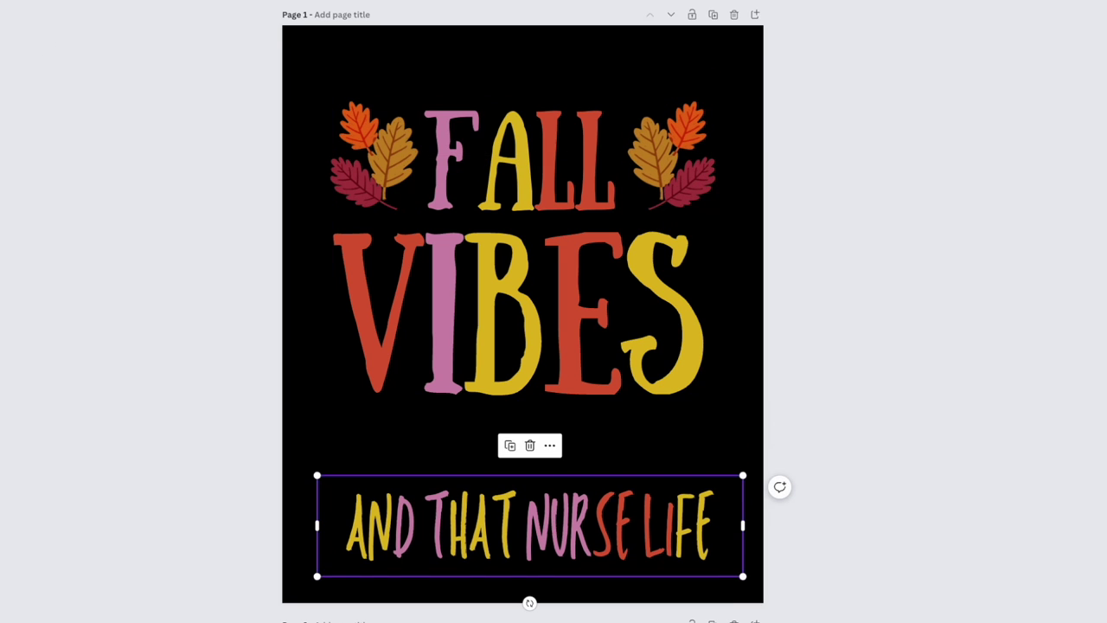
key("ctrl+v")
left_click_drag(482, 372, 489, 400)
left_click(915, 182)
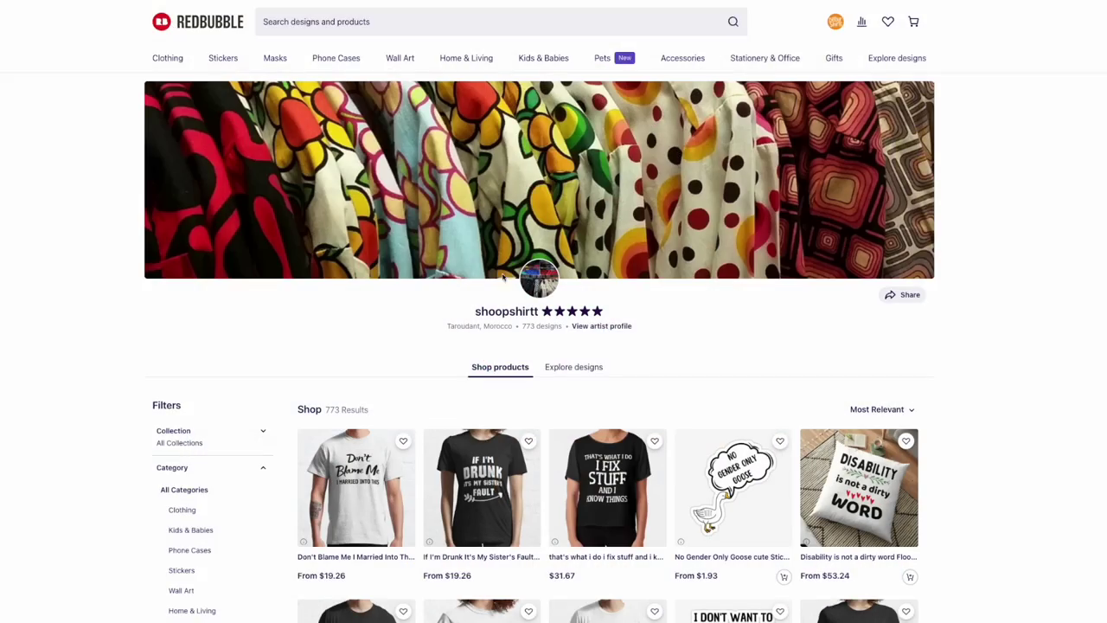
Switch to Redbubble and browse the shoopshirtt shop's products sorted by Most Relevant
scroll(637, 324, "down", 3)
scroll(606, 340, "down", 7)
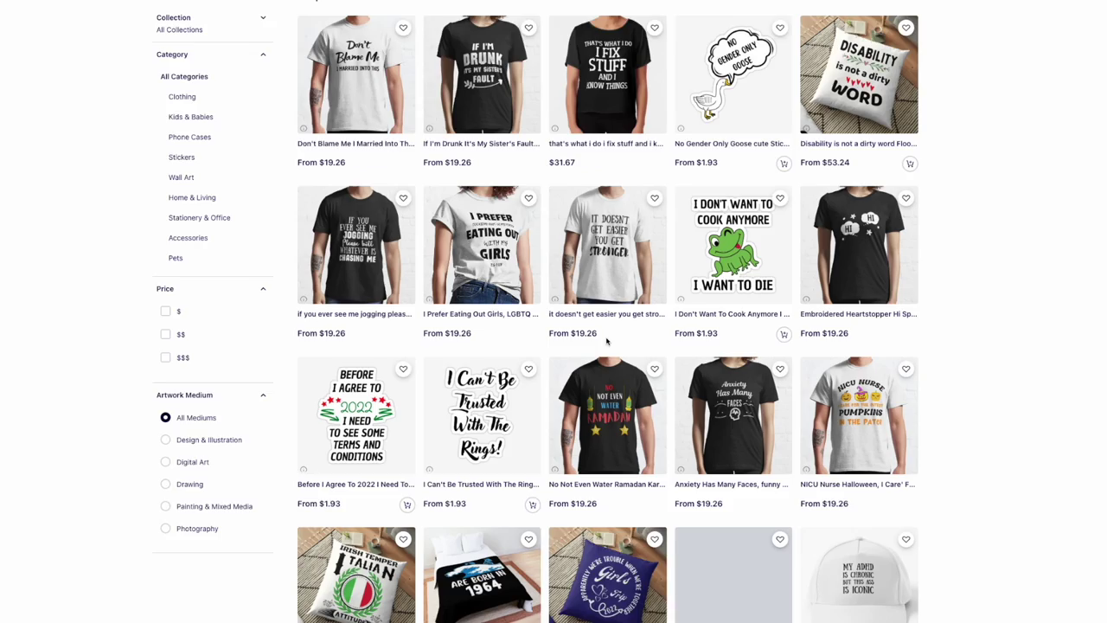
scroll(607, 341, "down", 5)
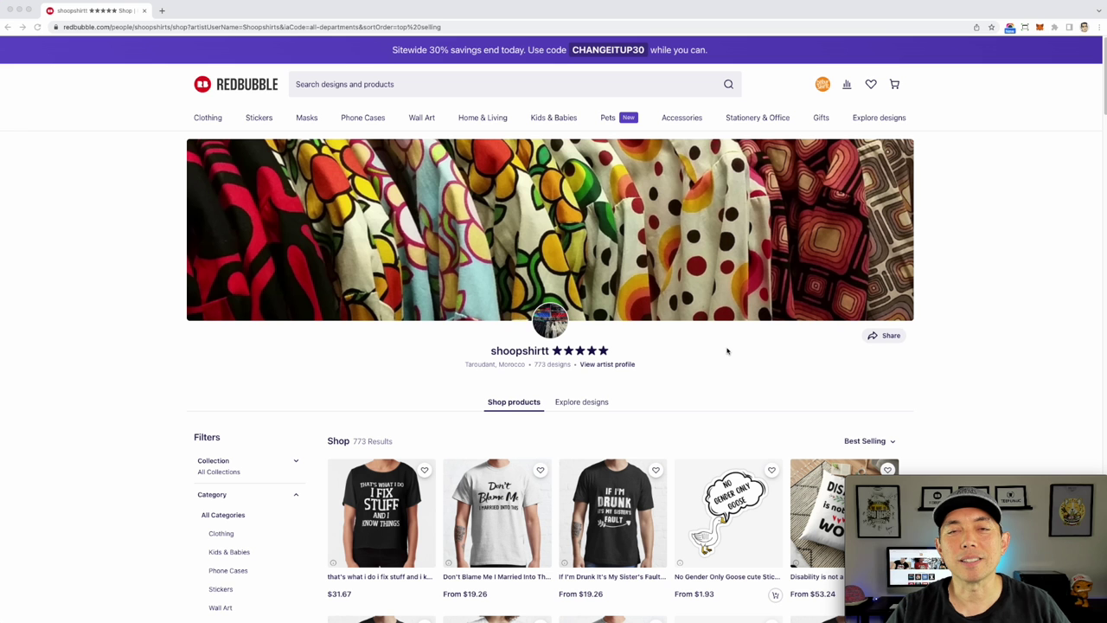
Examine the shop's best-selling products, from the top row down to the Fall Vibes and Halloween shirts
scroll(762, 355, "down", 2)
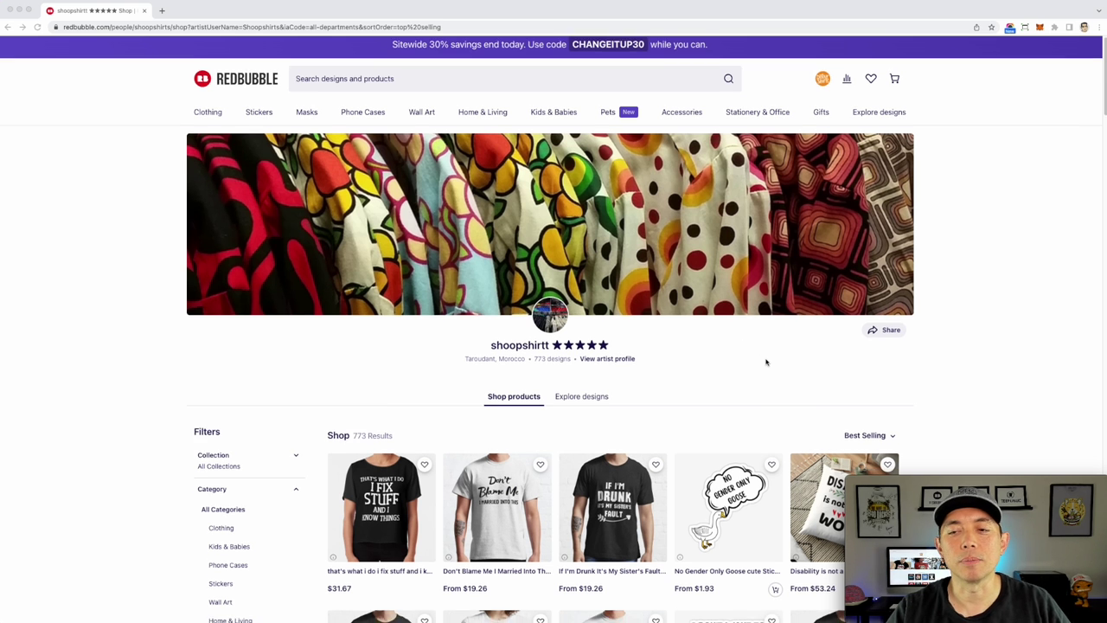
scroll(778, 364, "down", 3)
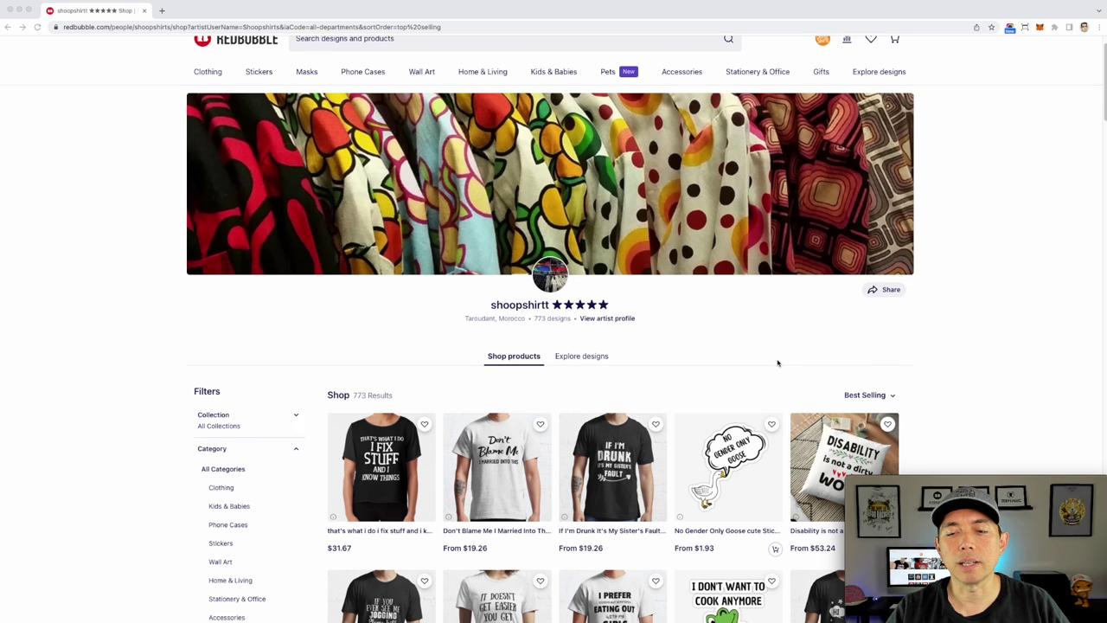
scroll(505, 352, "down", 3)
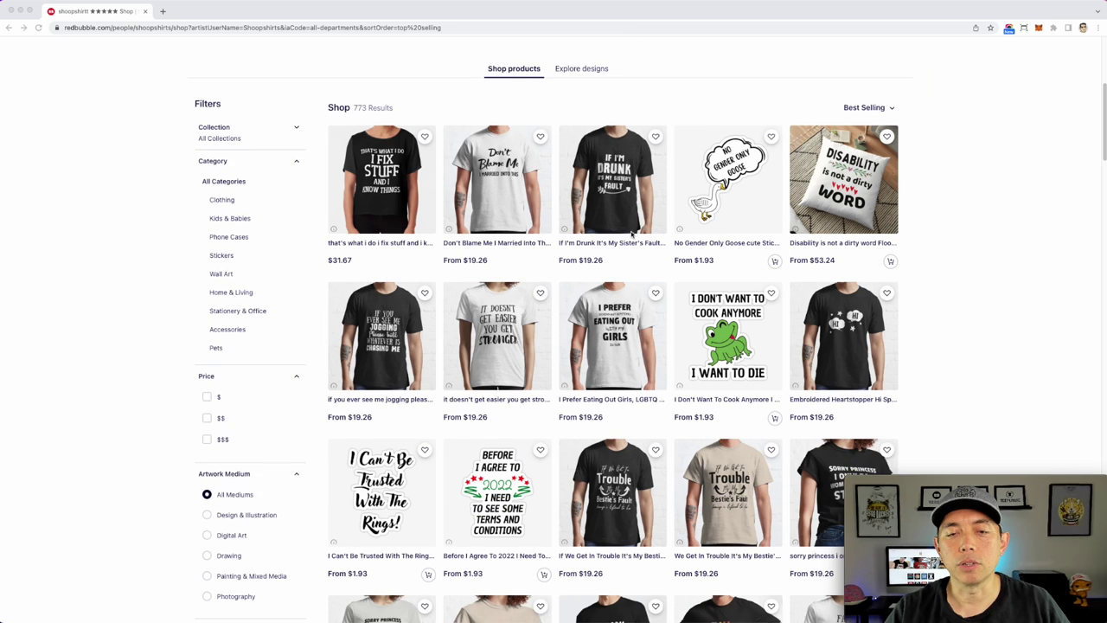
scroll(632, 234, "down", 2)
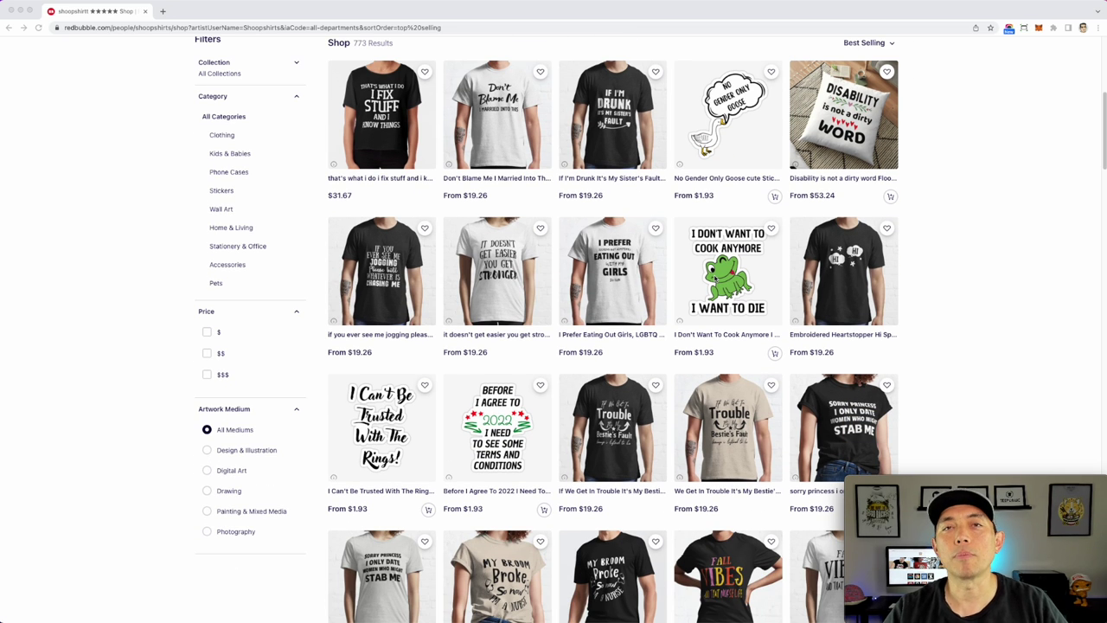
scroll(694, 298, "down", 3)
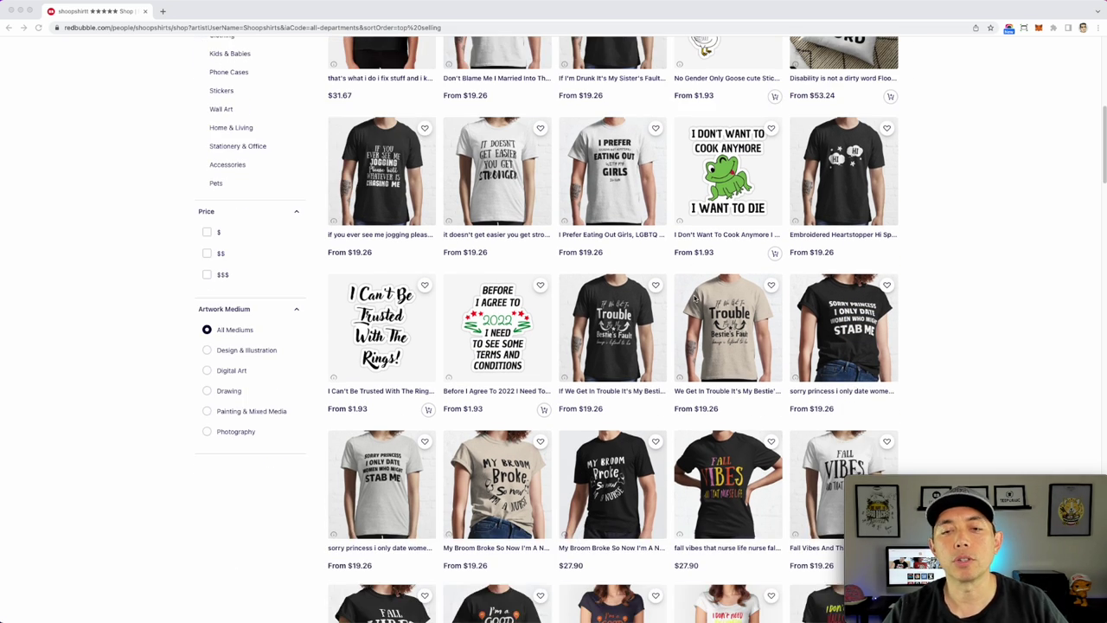
scroll(694, 298, "down", 2)
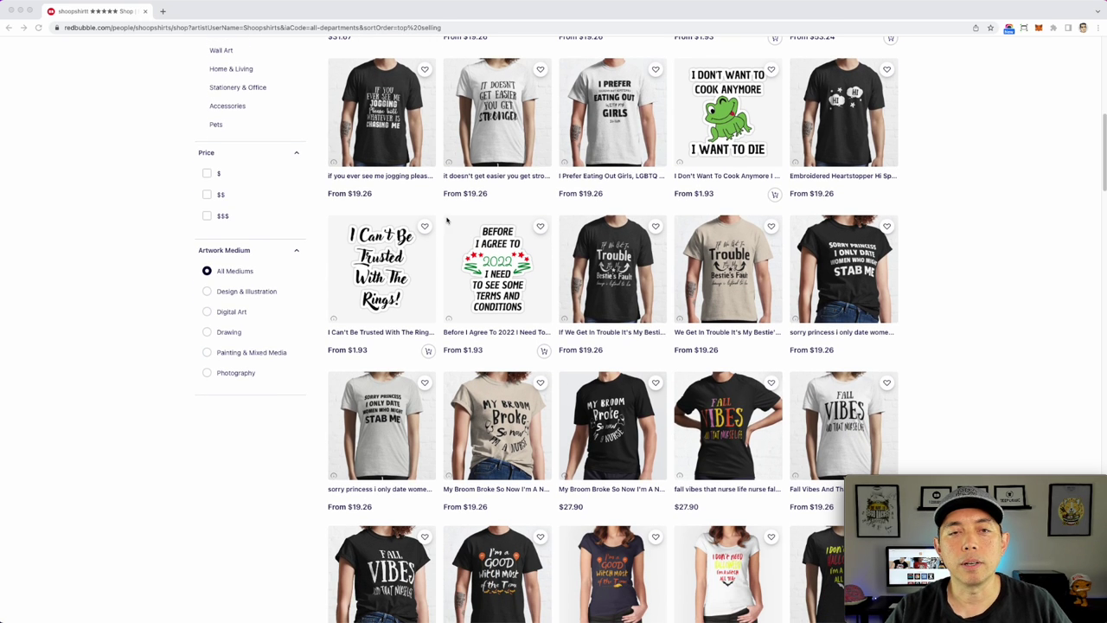
scroll(580, 235, "up", 5)
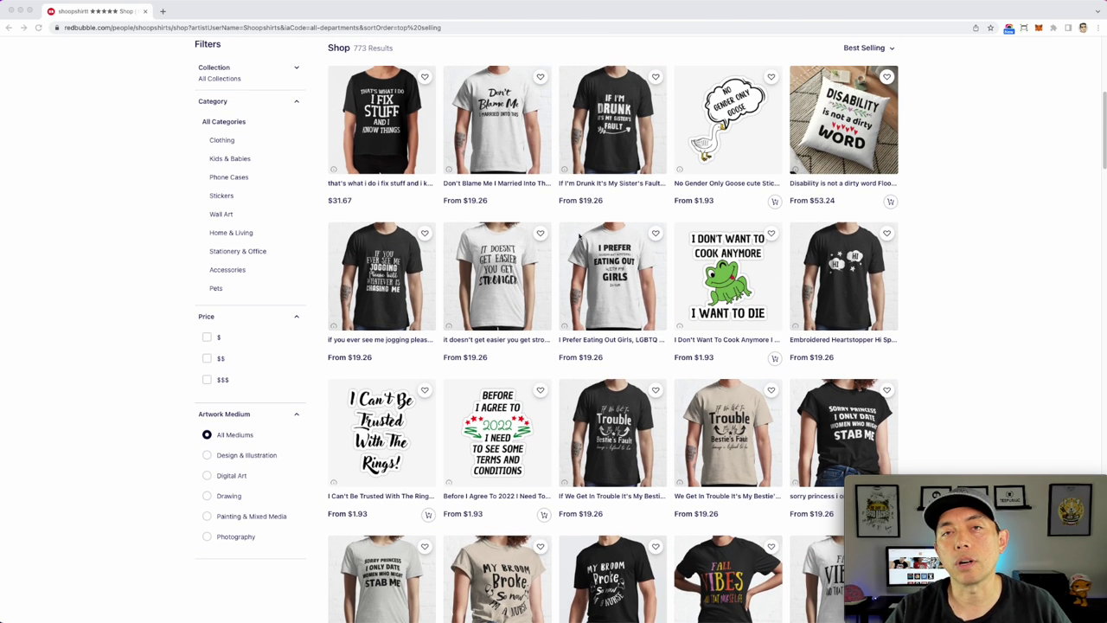
scroll(579, 237, "down", 1)
scroll(580, 235, "down", 1)
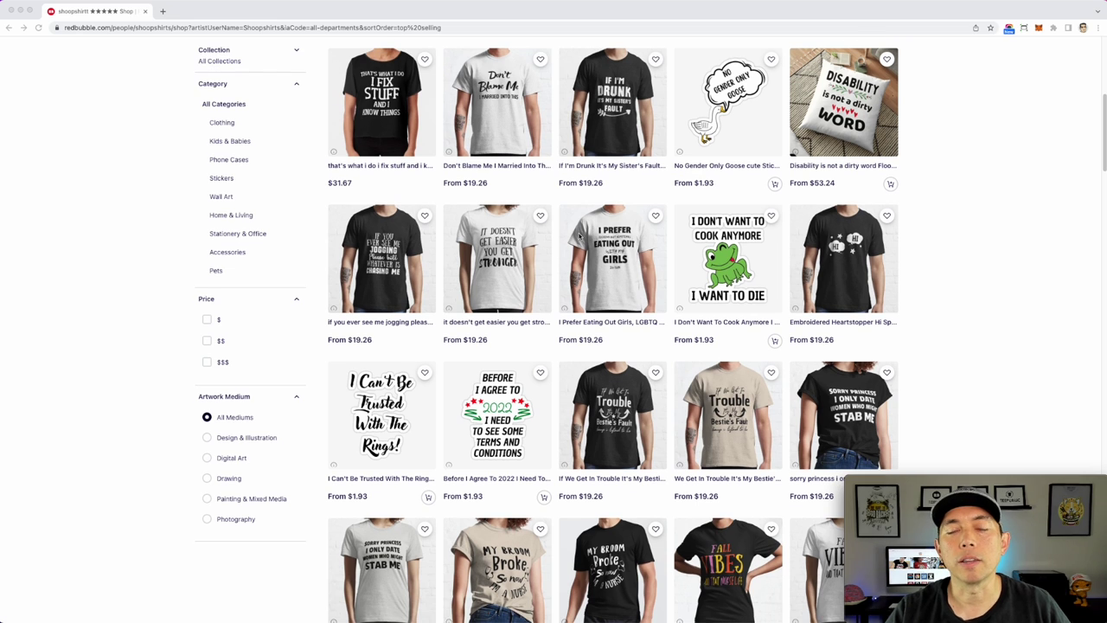
scroll(580, 235, "down", 2)
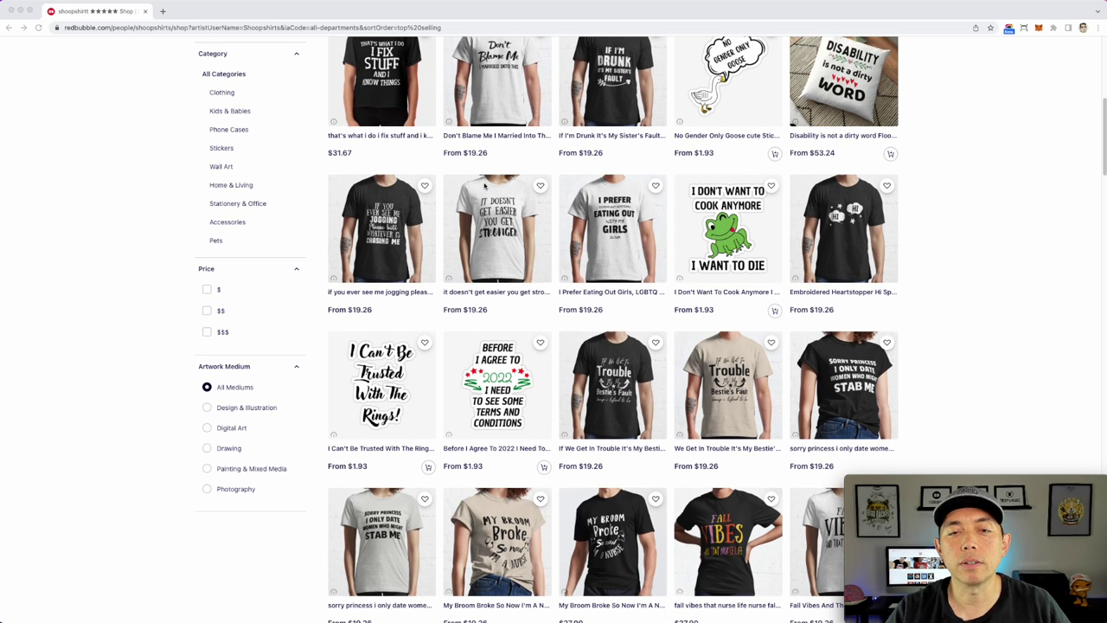
scroll(573, 232, "down", 3)
scroll(573, 232, "down", 5)
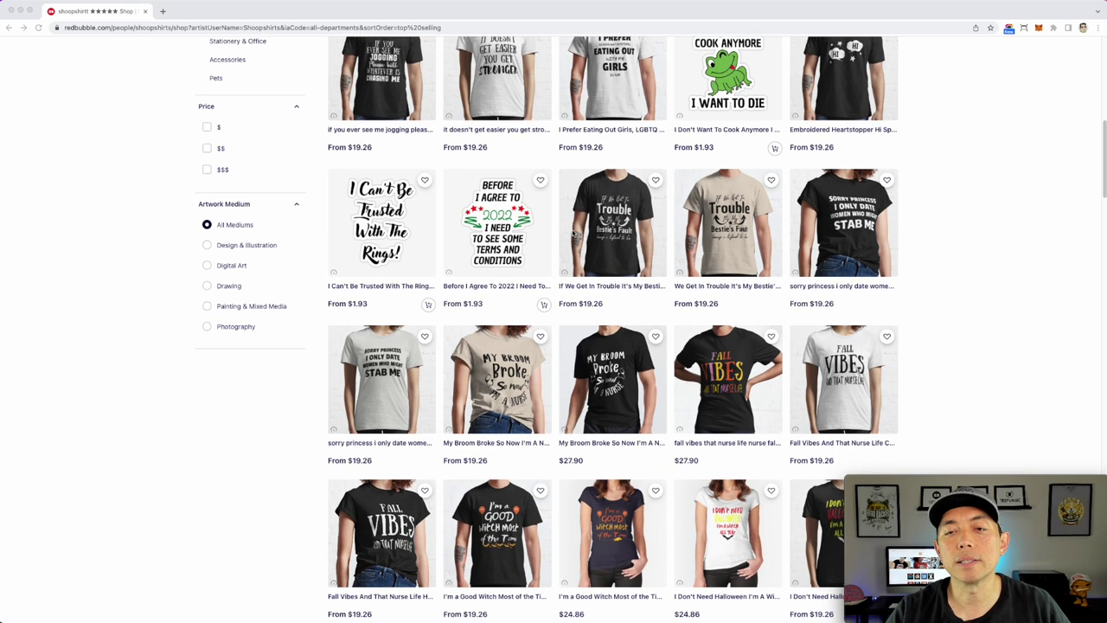
scroll(572, 231, "down", 5)
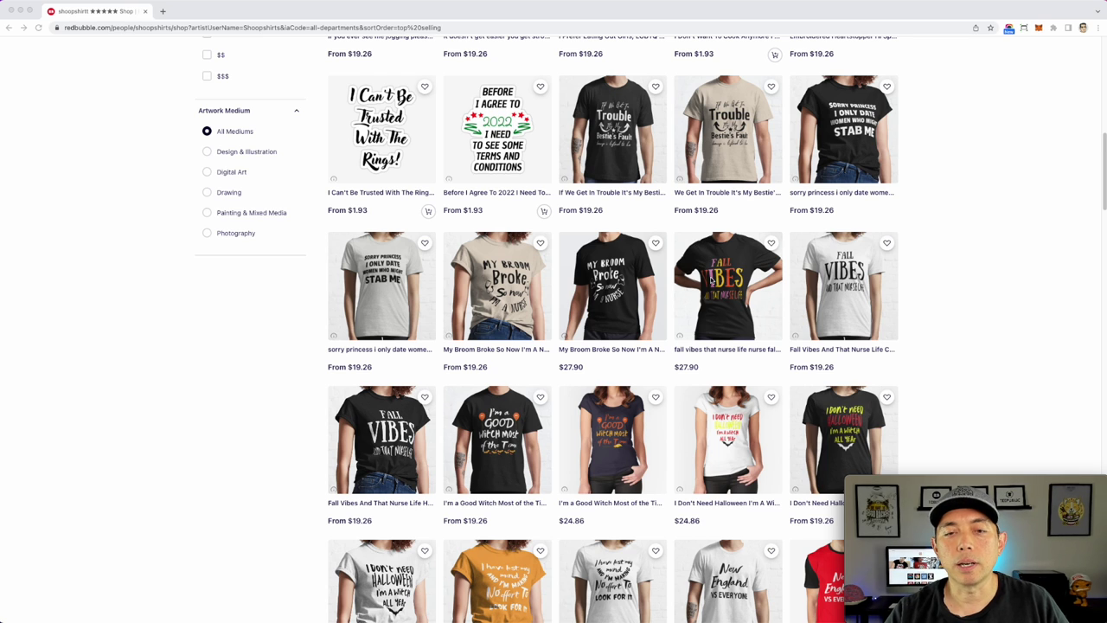
Compare the shop's cover image with its product designs and review the collection and category filters
scroll(711, 280, "up", 10)
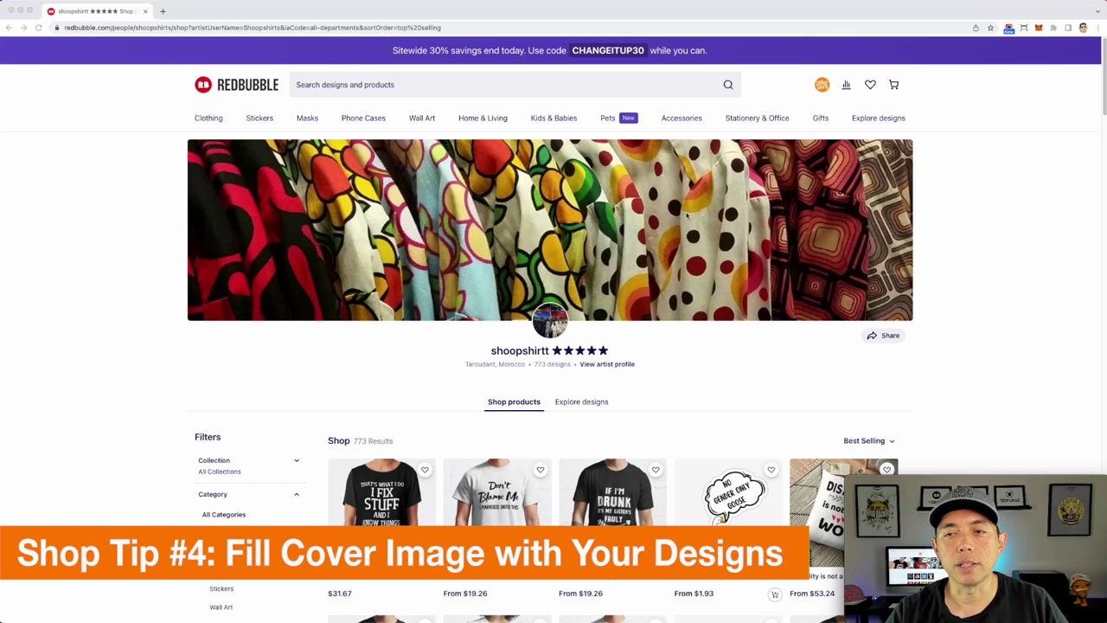
scroll(809, 279, "down", 10)
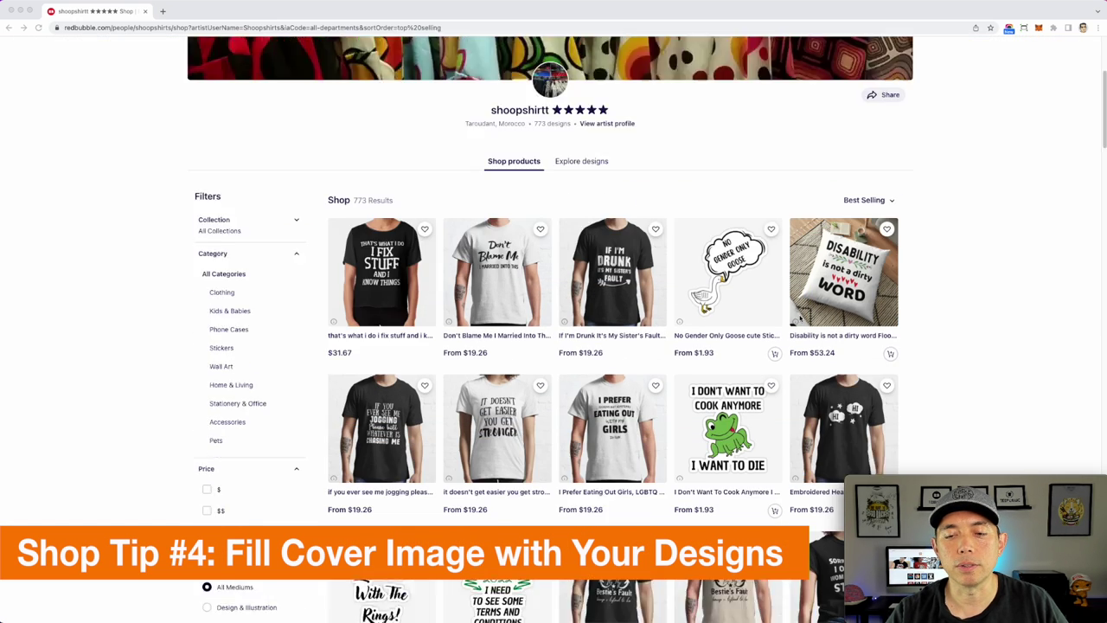
scroll(800, 319, "up", 10)
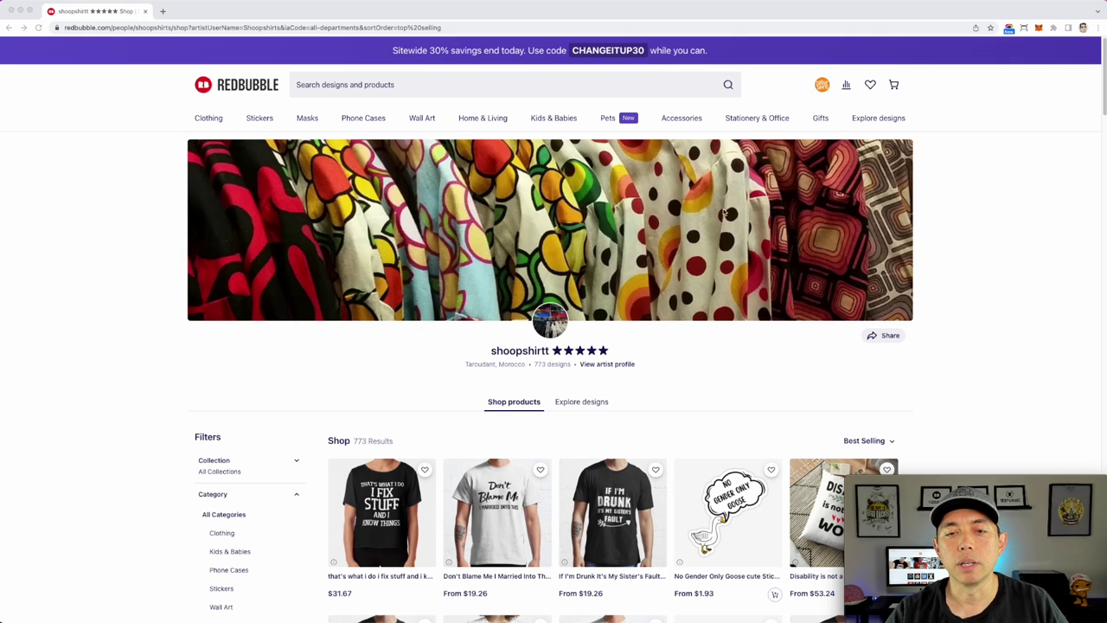
scroll(727, 219, "down", 3)
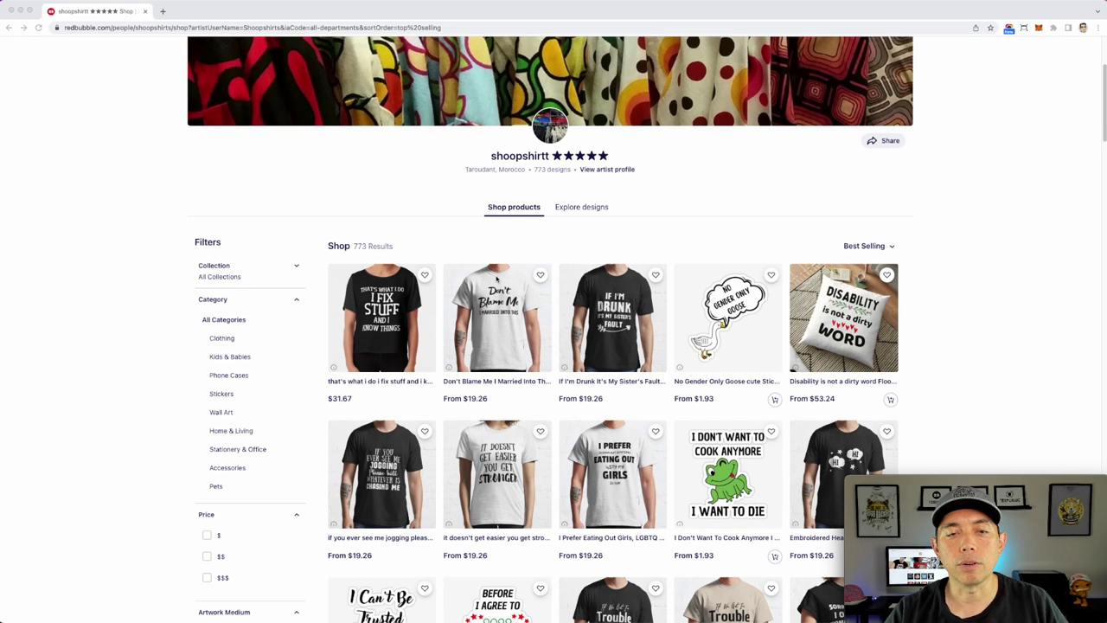
scroll(497, 279, "down", 1)
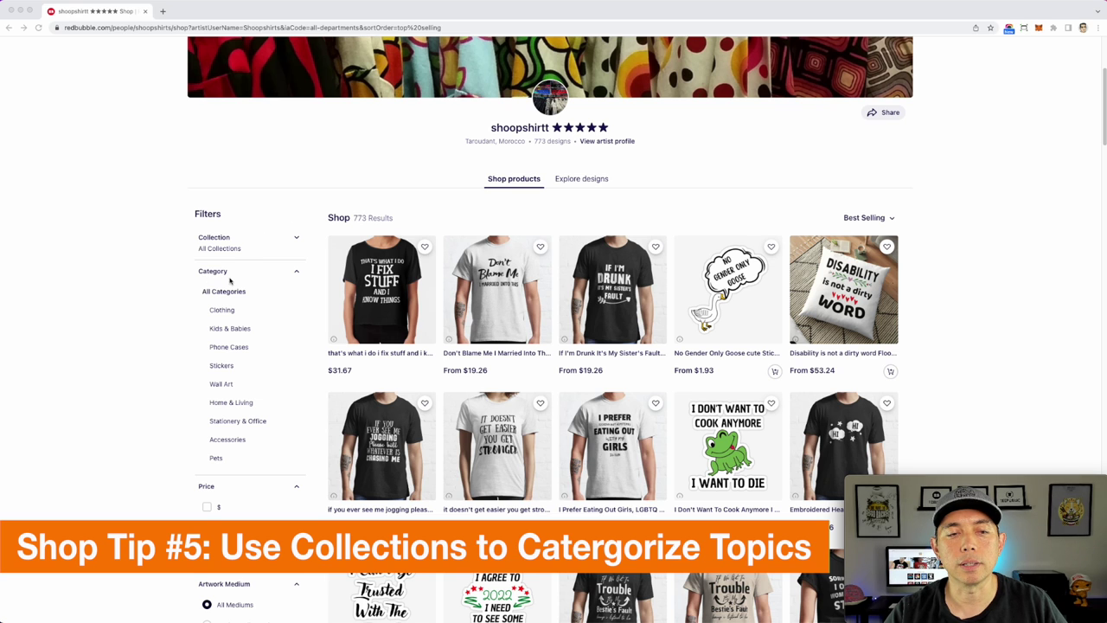
scroll(401, 199, "down", 1)
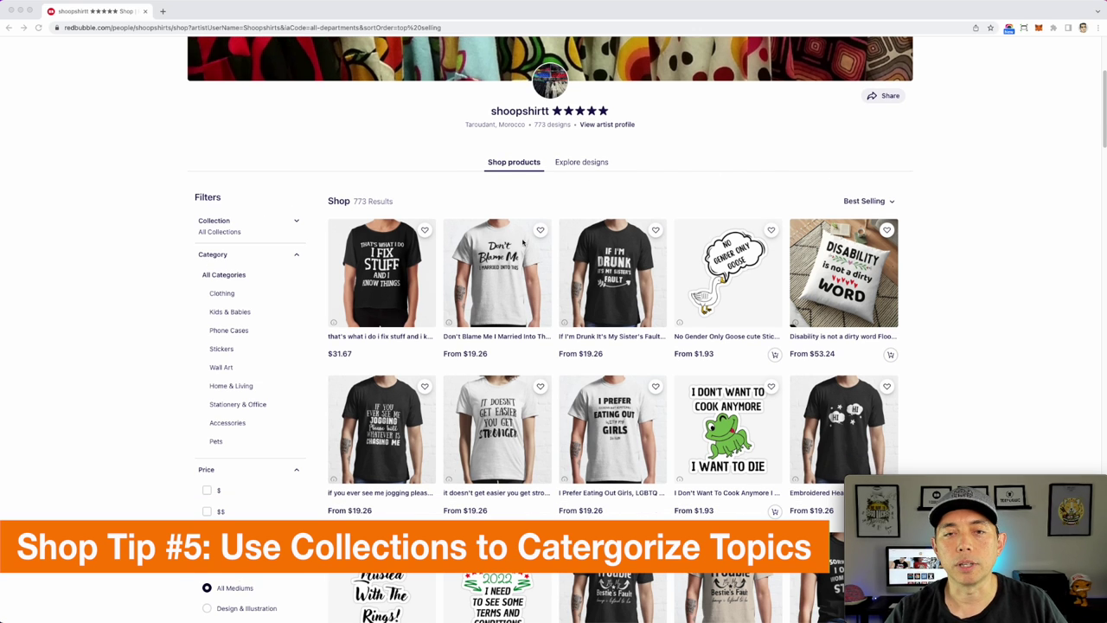
scroll(244, 188, "down", 1)
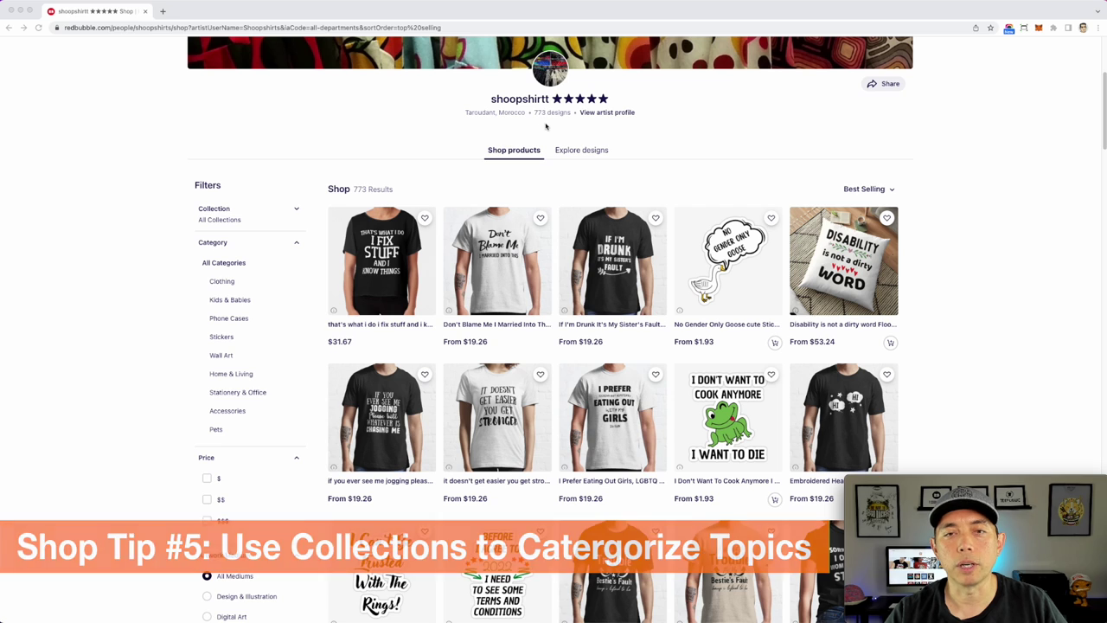
scroll(649, 250, "up", 5)
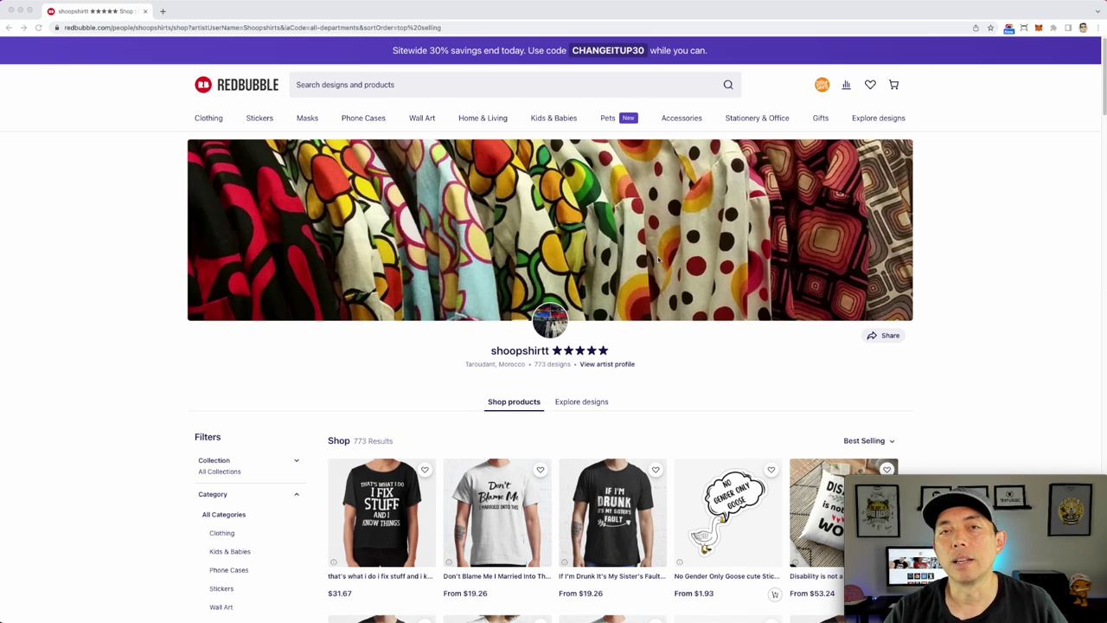
scroll(679, 273, "down", 5)
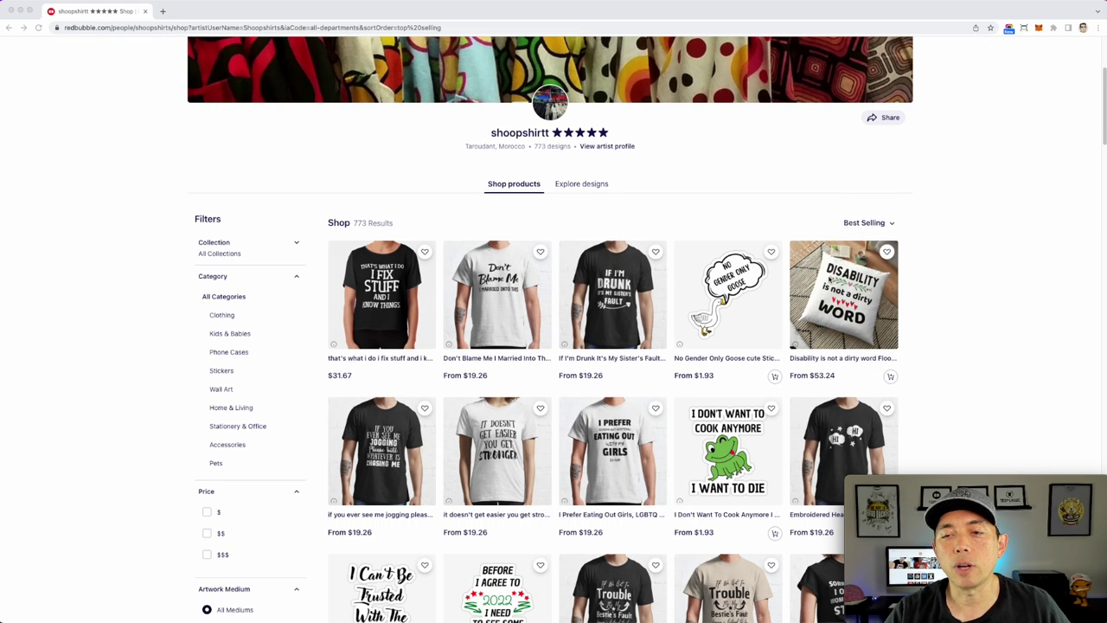
scroll(829, 281, "down", 4)
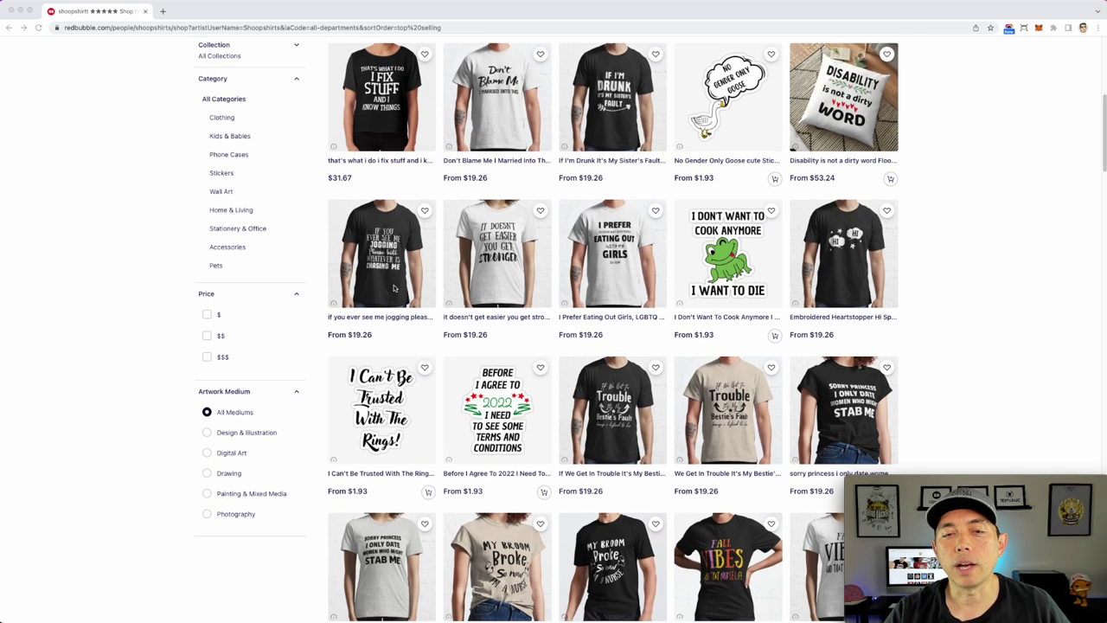
scroll(381, 288, "up", 4)
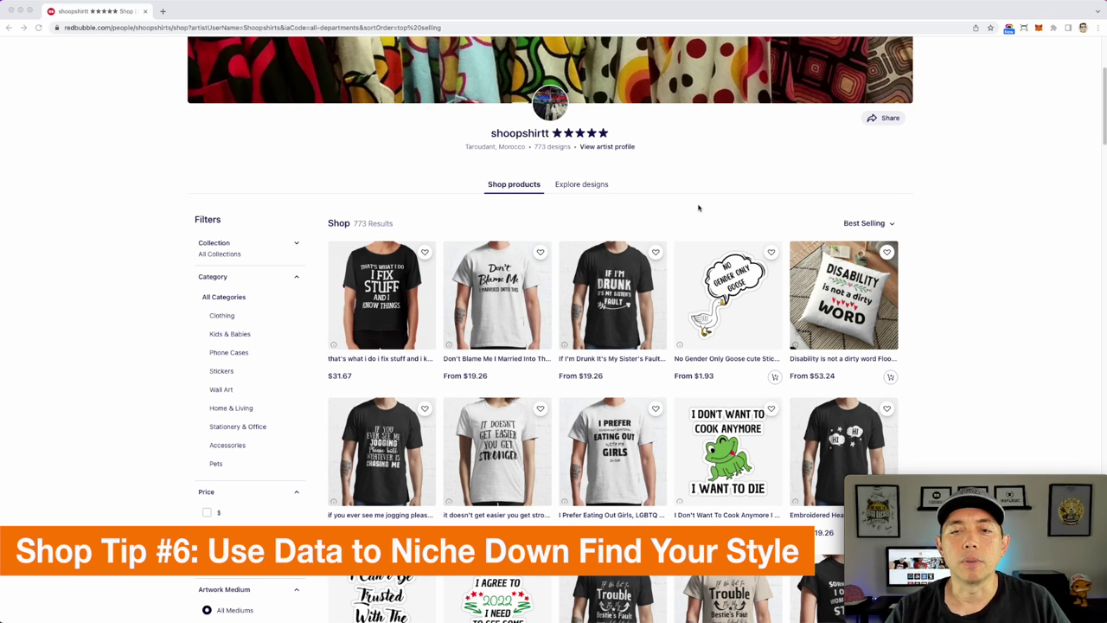
Study the design styles and niches of the best sellers, down to the coloured Fall Vibes nurse shirt
scroll(699, 210, "down", 2)
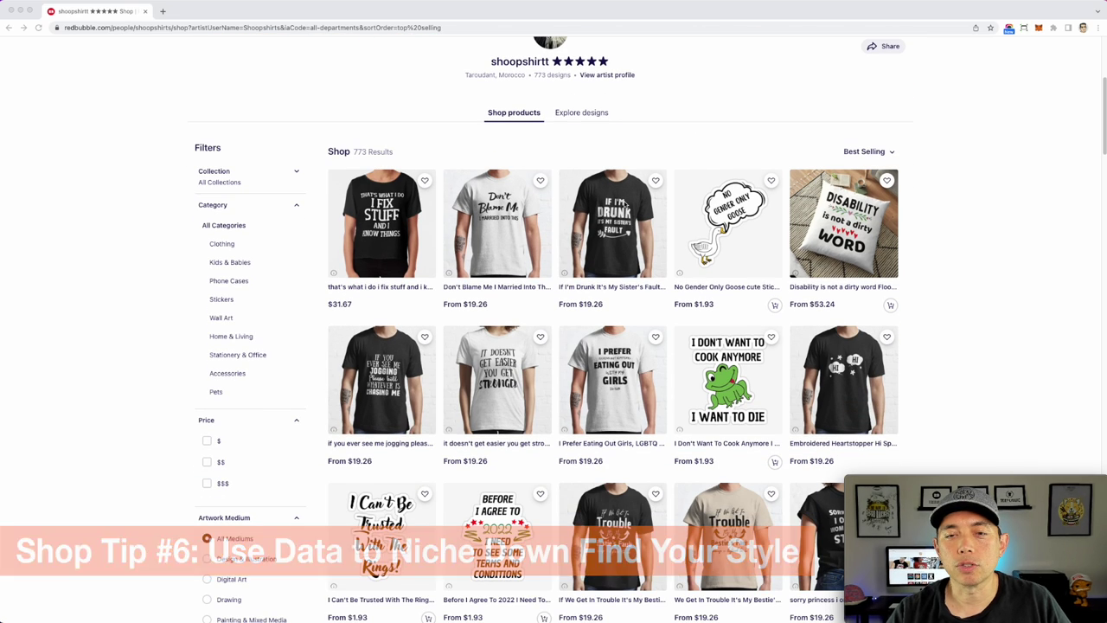
scroll(789, 217, "down", 2)
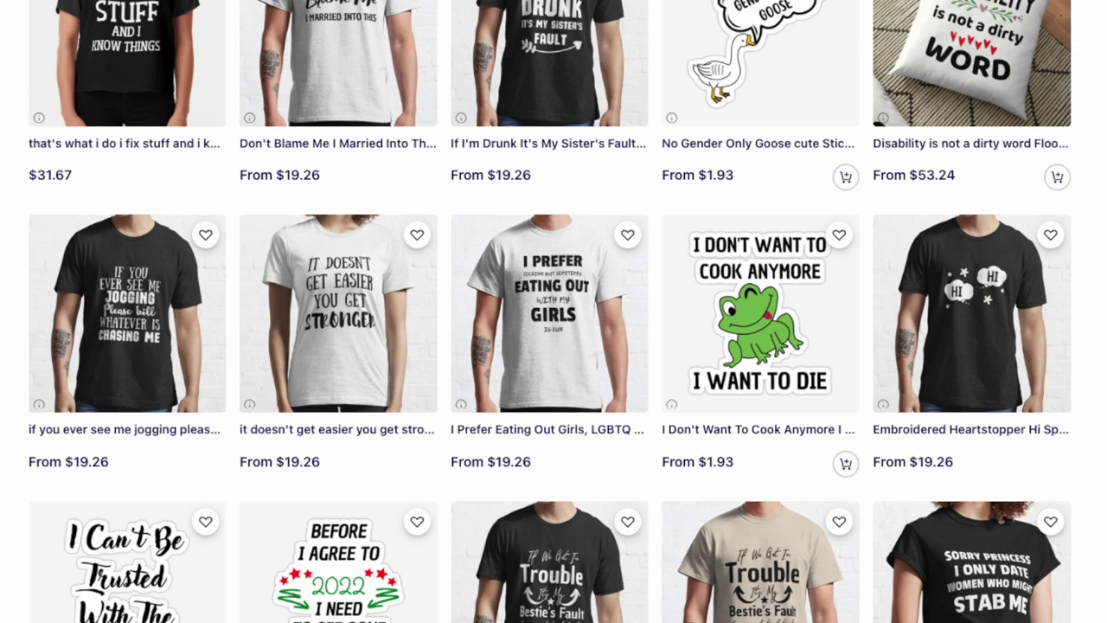
scroll(270, 209, "down", 2)
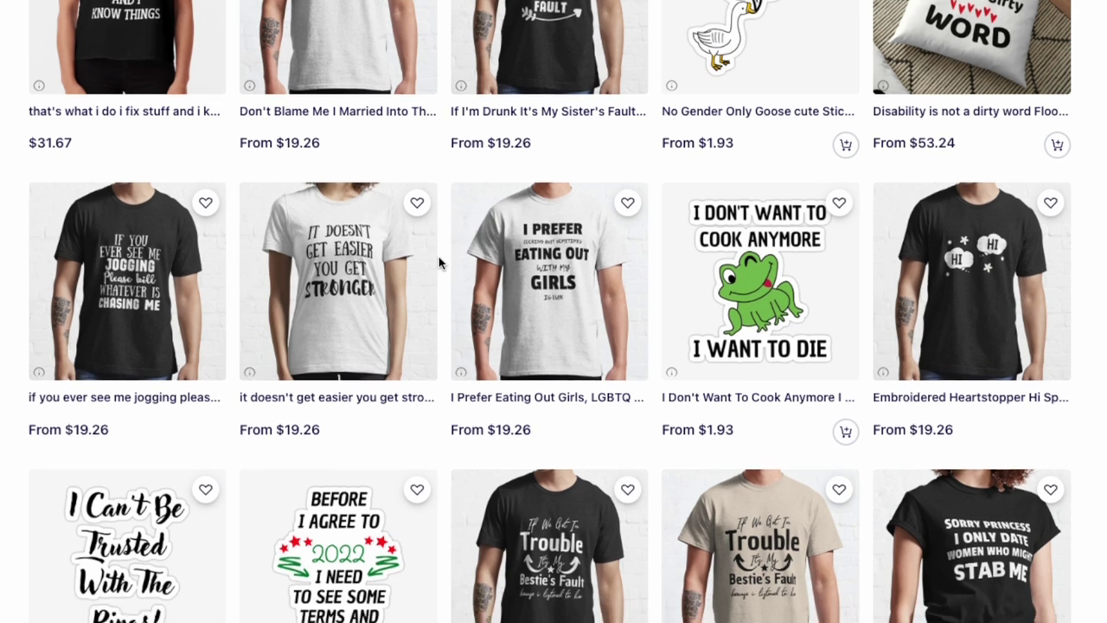
scroll(652, 366, "down", 8)
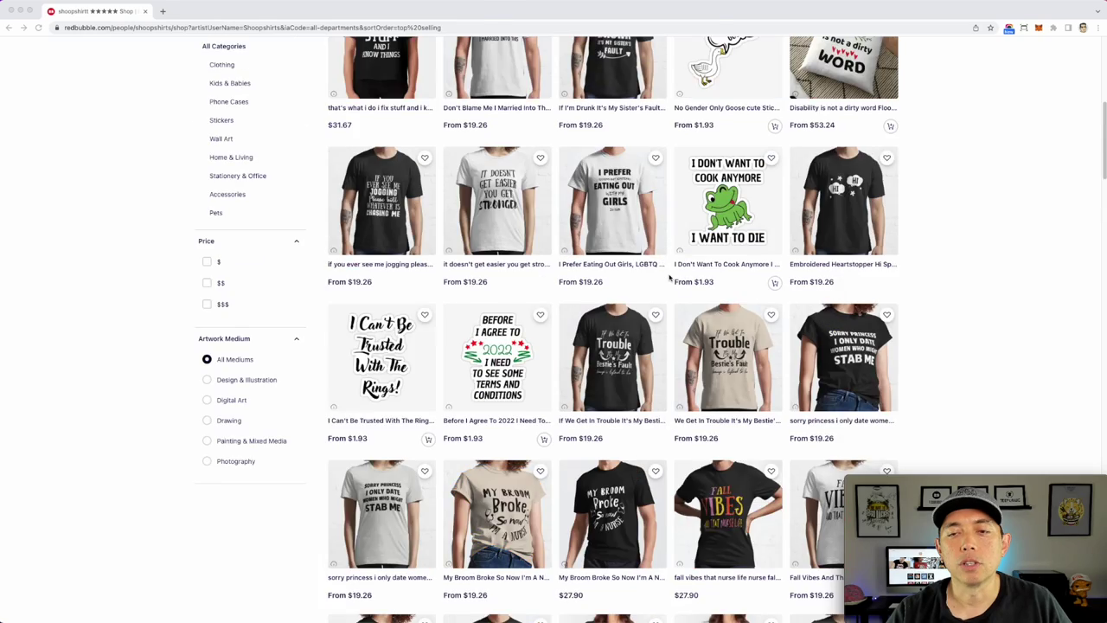
scroll(669, 277, "up", 3)
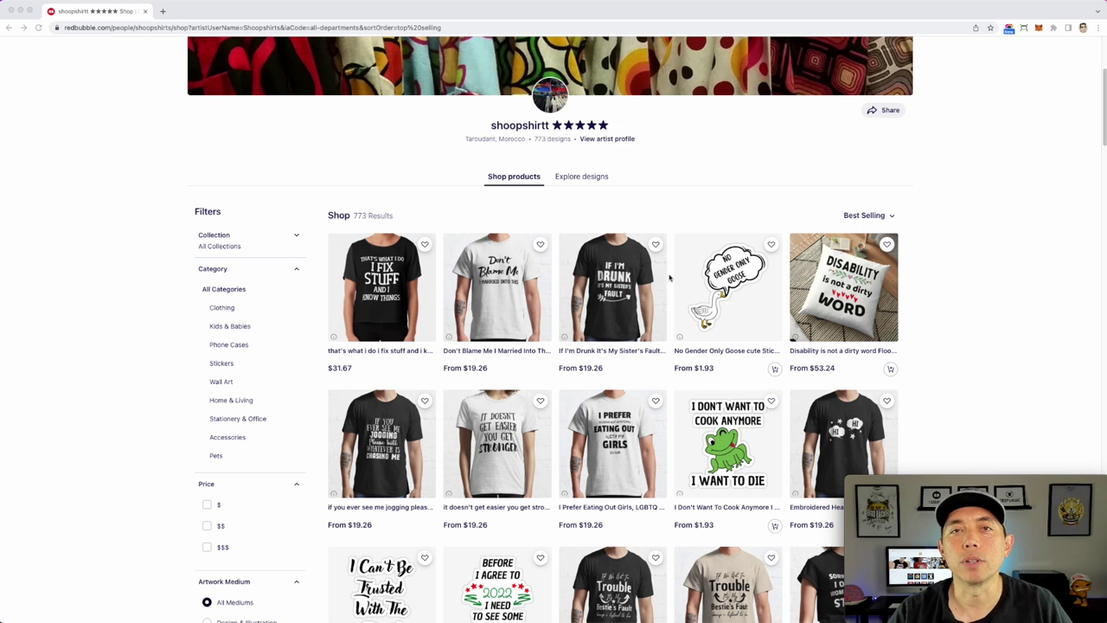
scroll(669, 277, "up", 1)
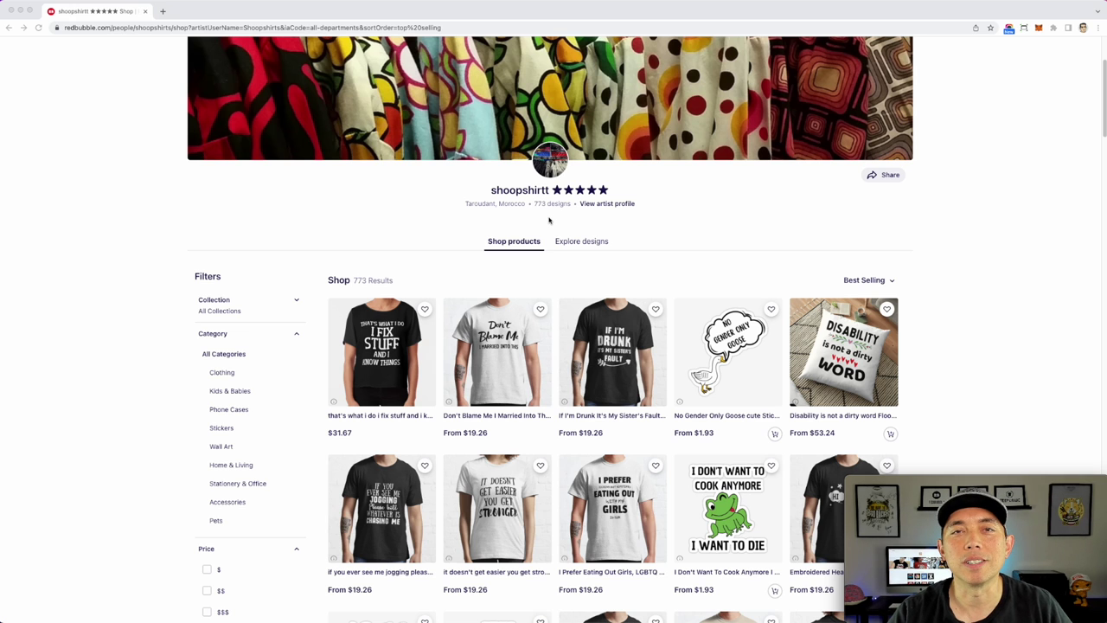
scroll(632, 232, "down", 1)
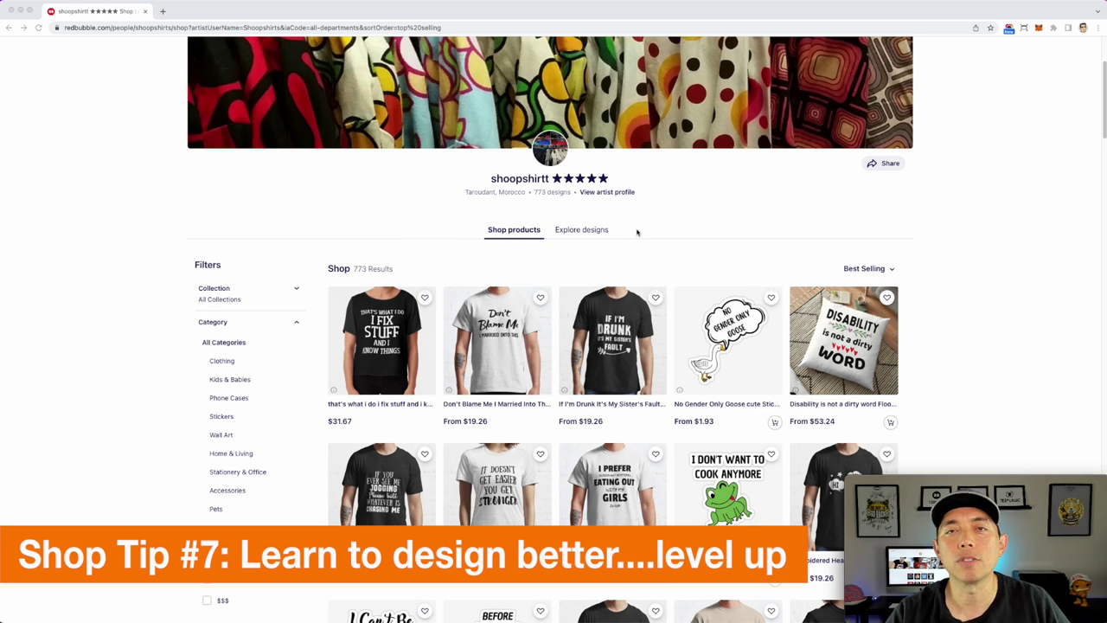
scroll(636, 232, "down", 2)
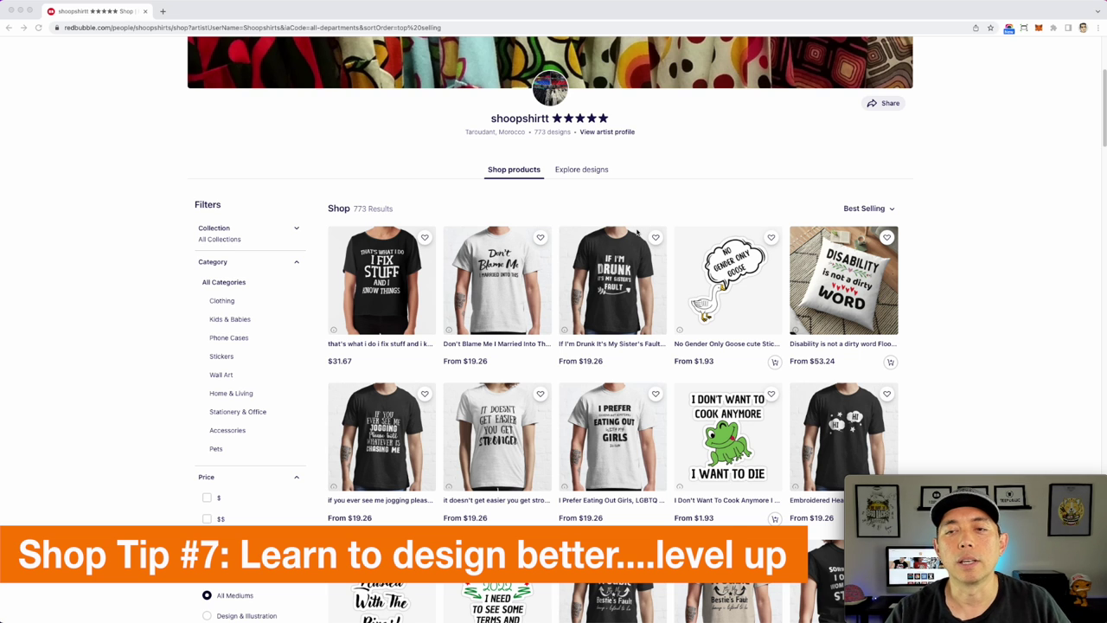
scroll(645, 198, "down", 1)
scroll(696, 194, "down", 5)
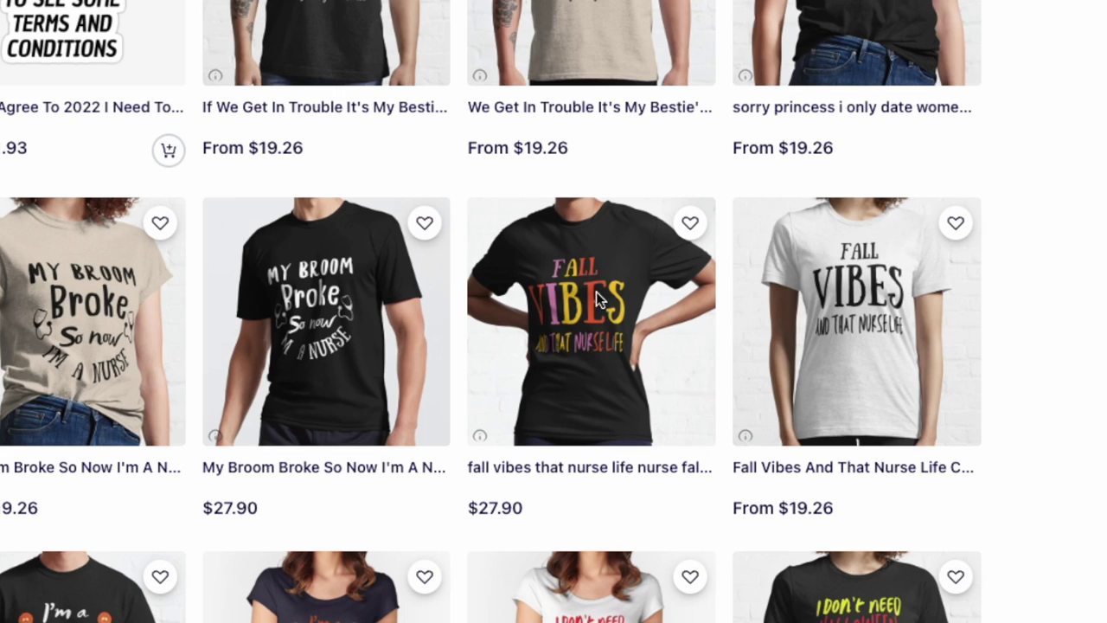
Open the coloured Fall Vibes nurse shirt's product page and compare it with the Fall Vibes design in Canva
left_click(594, 294)
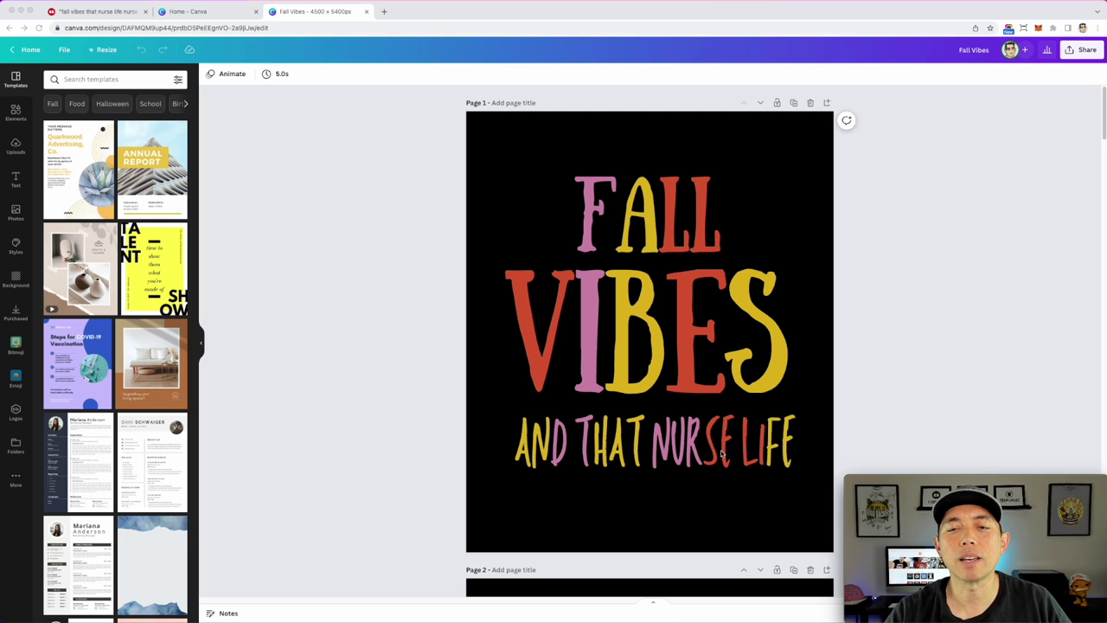
left_click(86, 13)
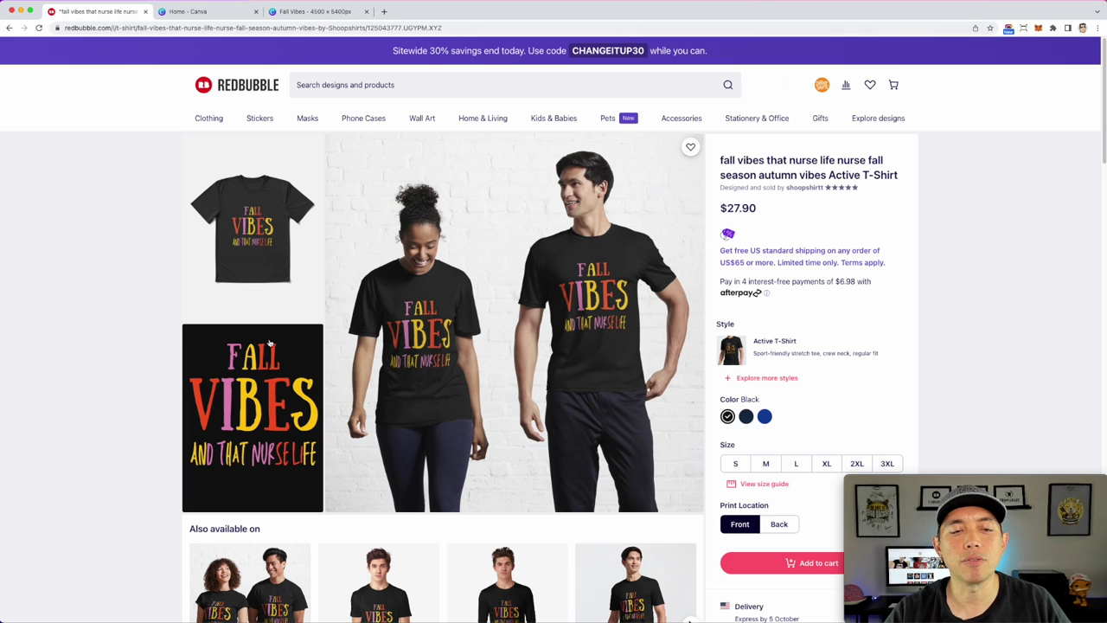
left_click(319, 12)
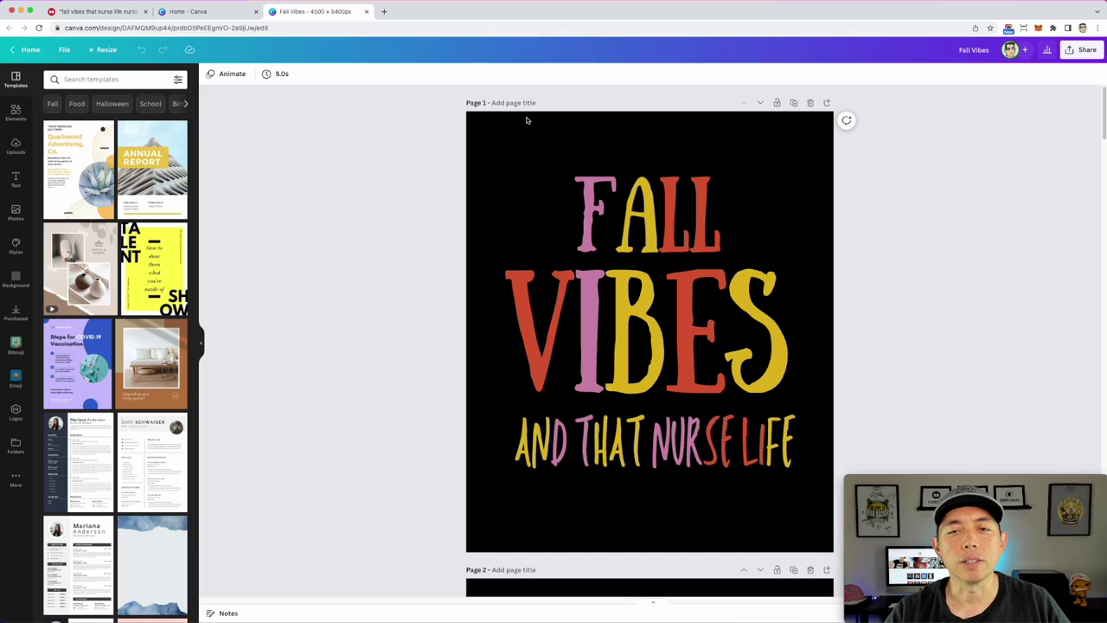
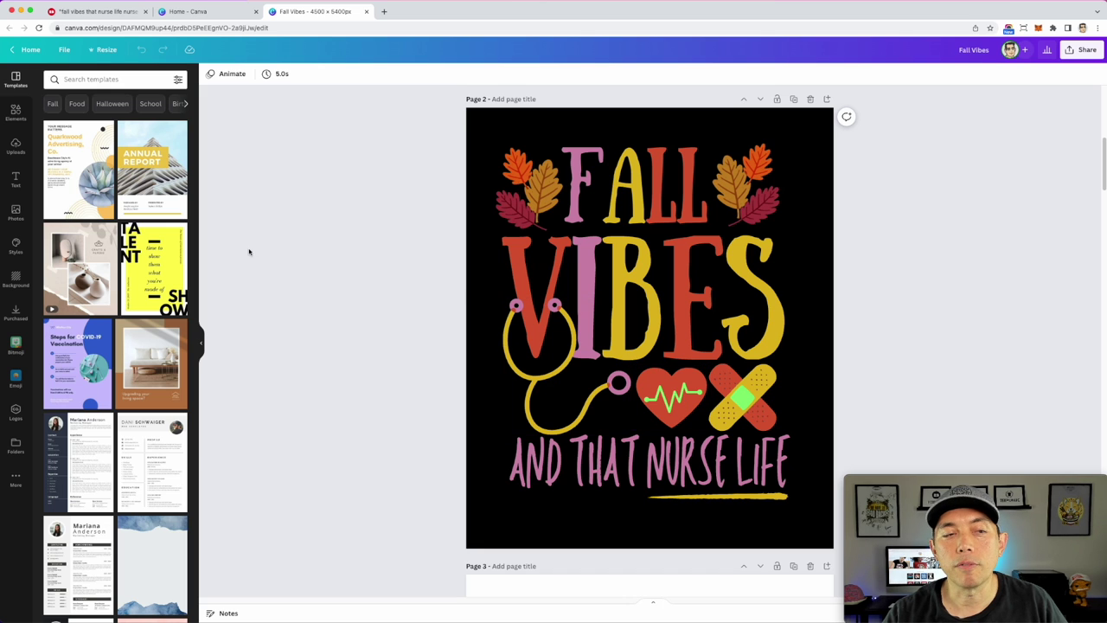
Search the elements for "fall" and try the three-leaf graphic beside the word FALL on page 2
left_click(14, 111)
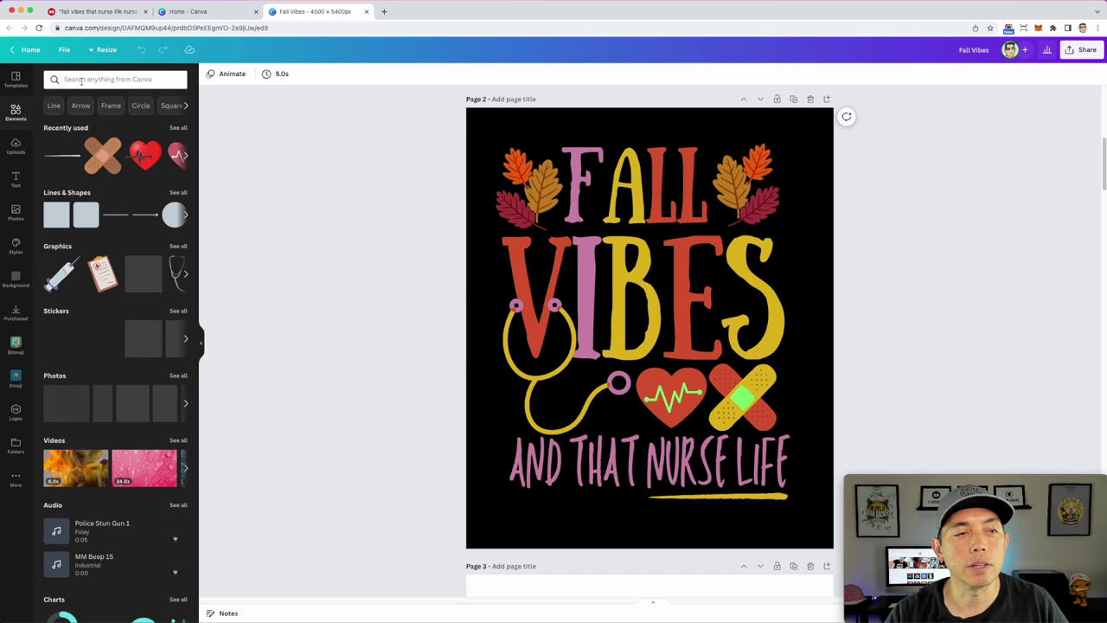
left_click(81, 78)
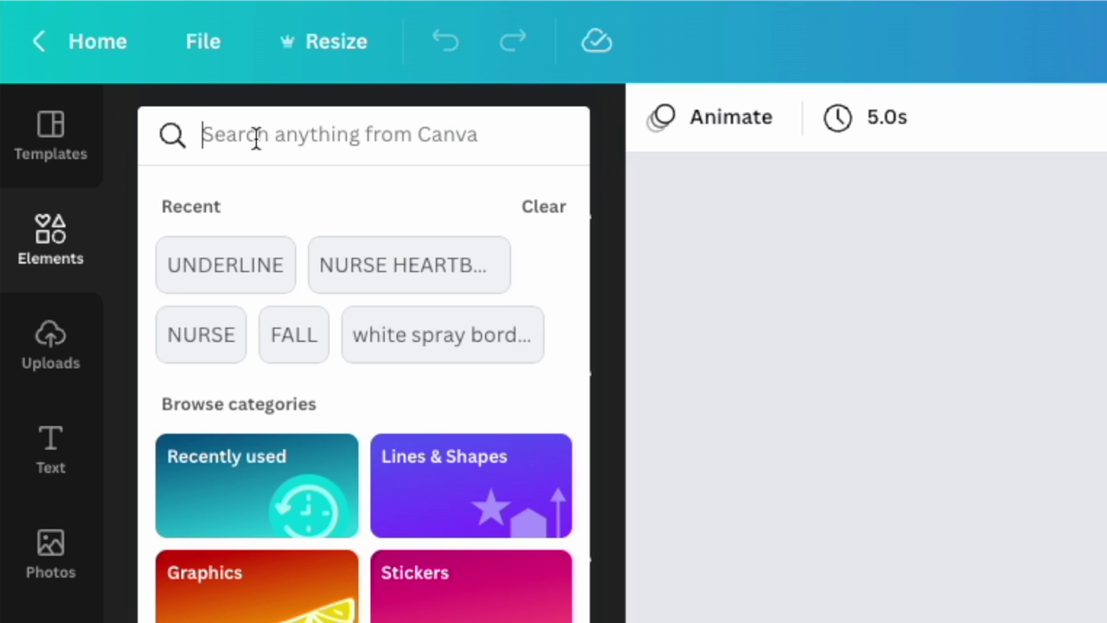
type("fall")
key("Return")
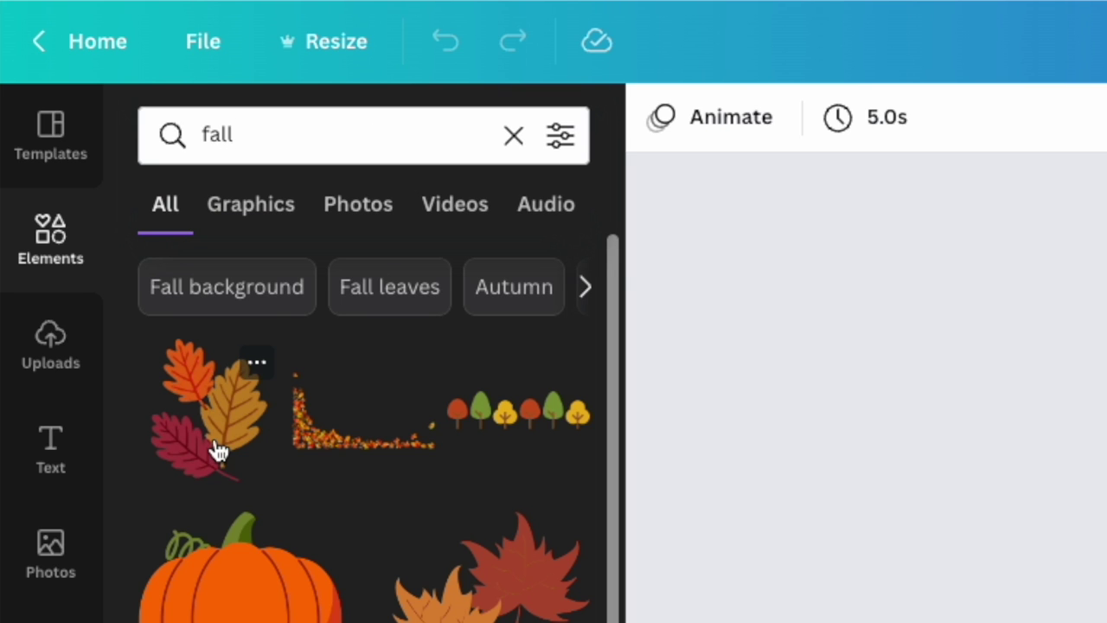
left_click(219, 451)
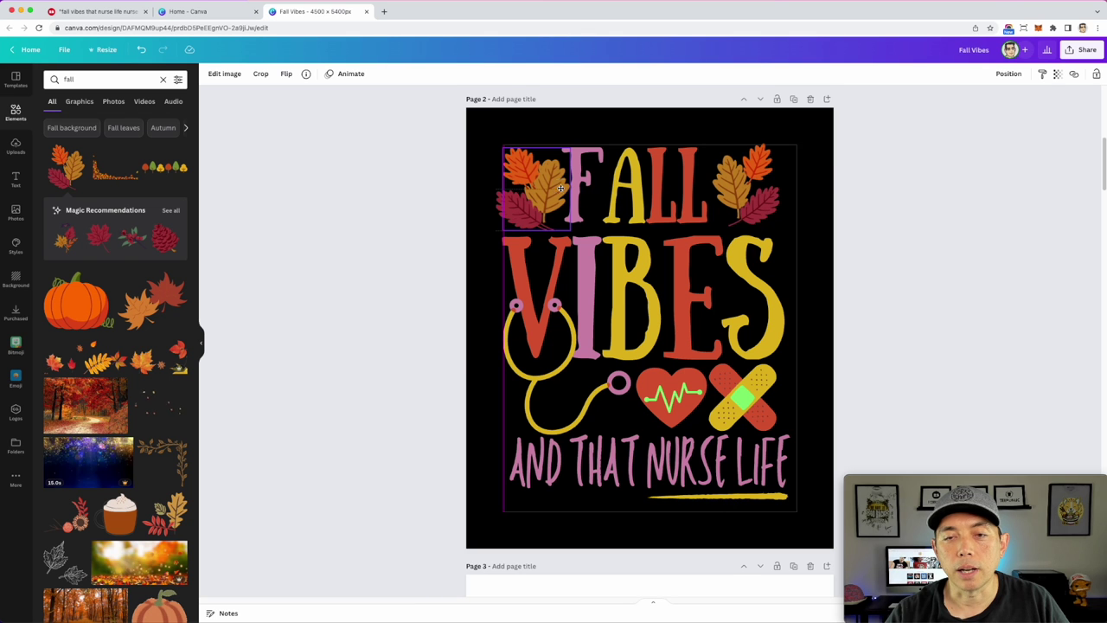
left_click_drag(545, 195, 556, 188)
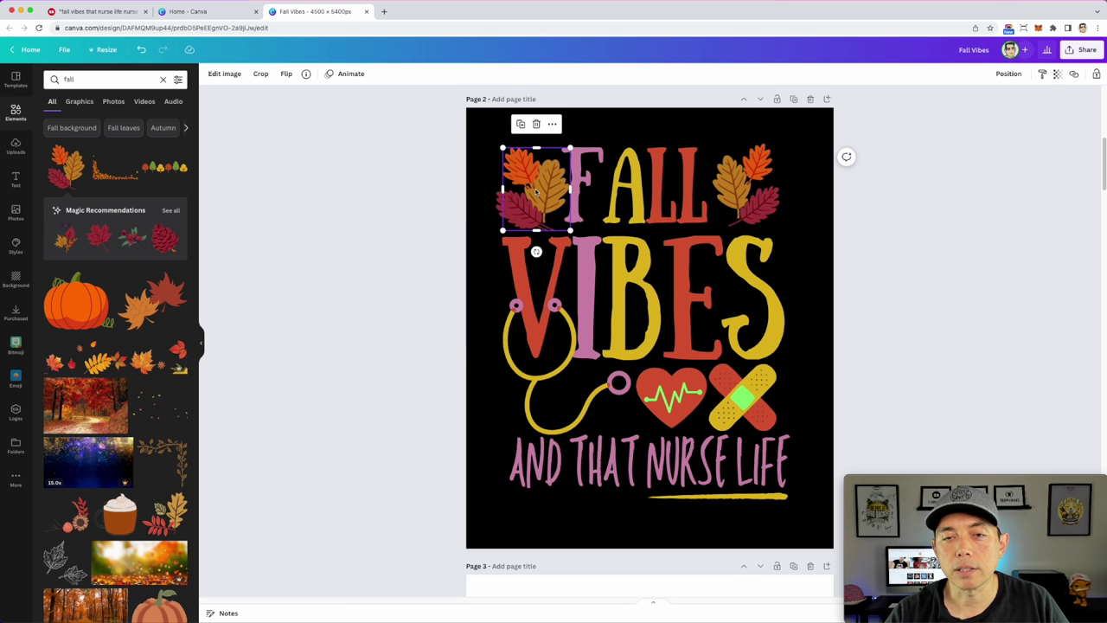
key("Escape")
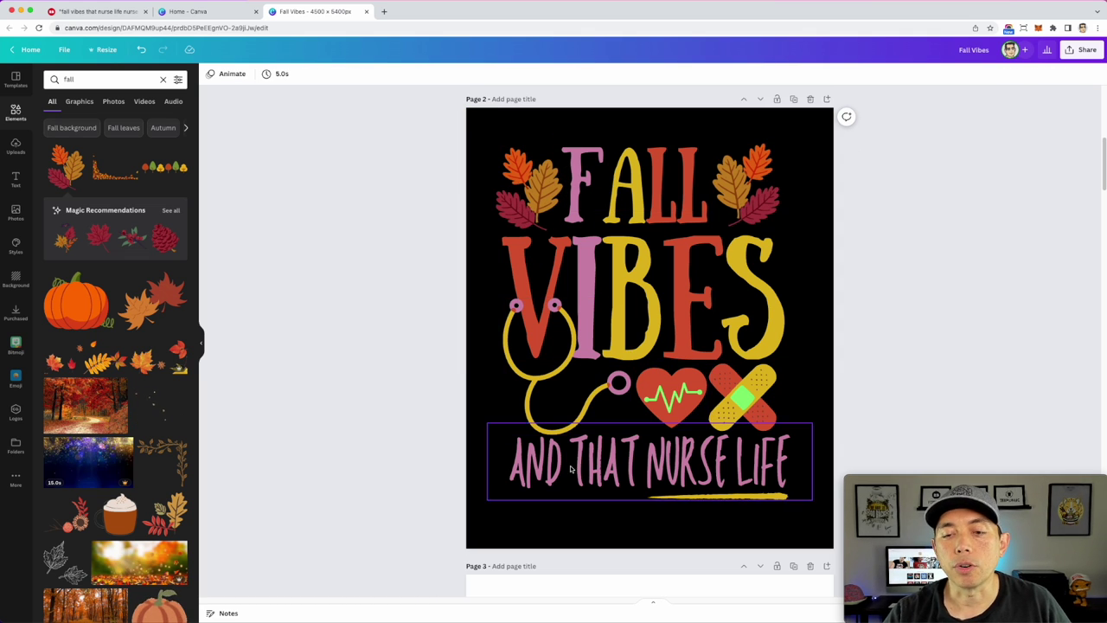
Search the elements for "nurse", restrict the results to graphics and look through the medical symbols
left_click(78, 77)
double_click(79, 77)
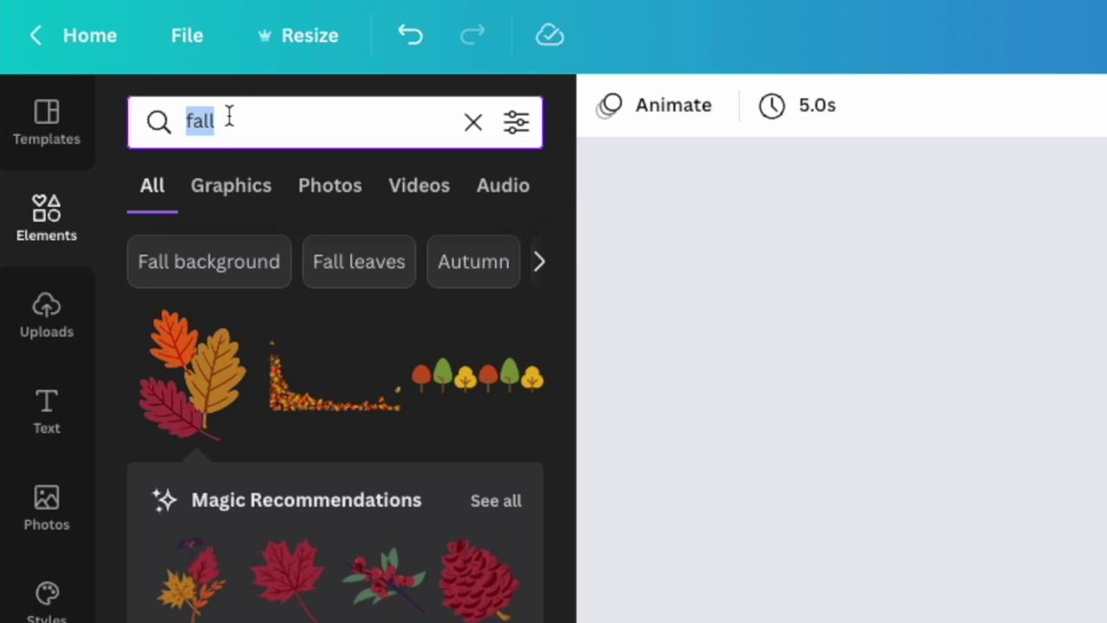
type("nurse")
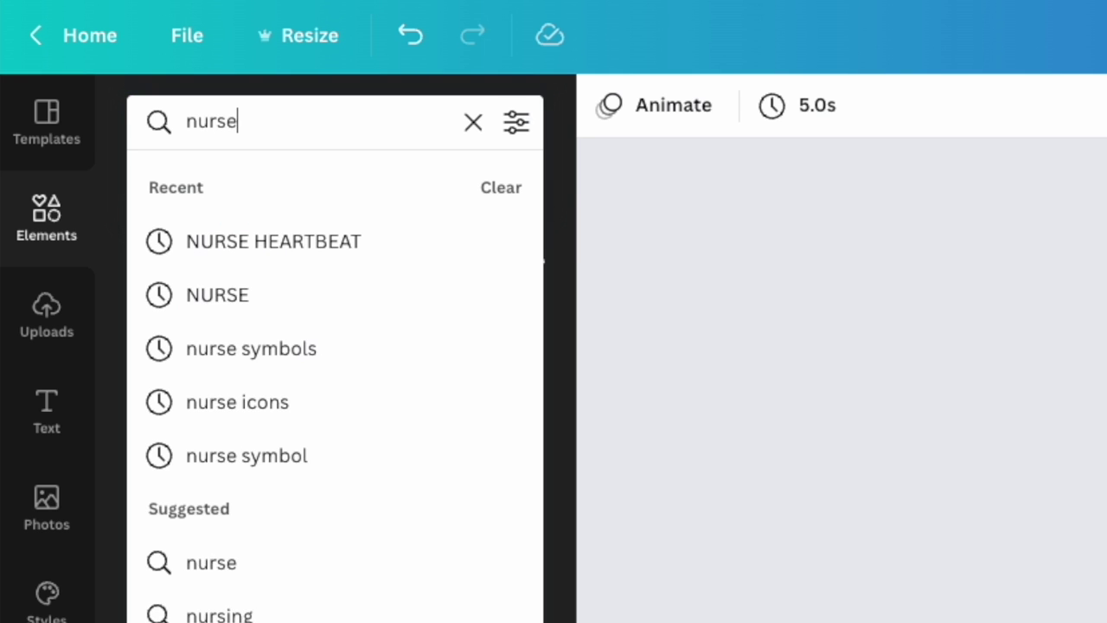
key("Return")
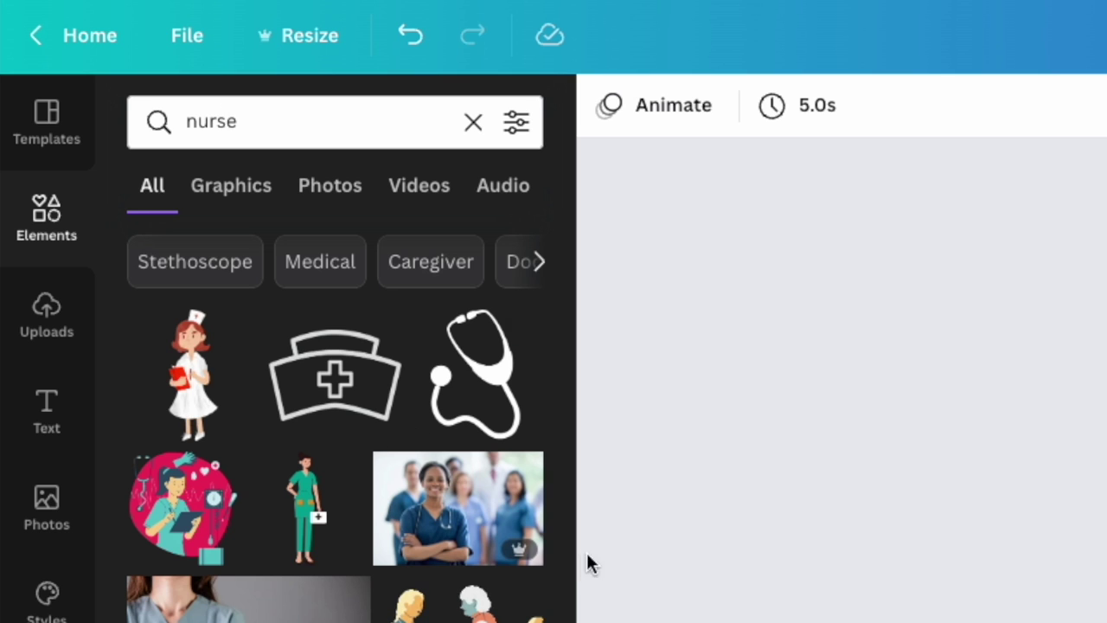
left_click(227, 187)
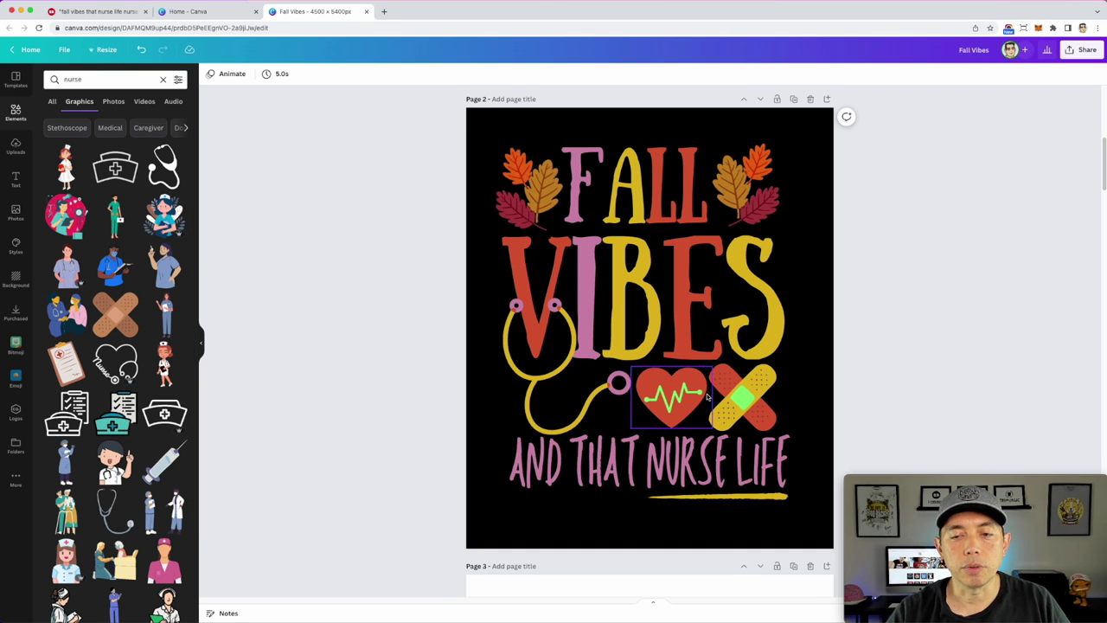
scroll(130, 271, "down", 1)
scroll(131, 270, "down", 3)
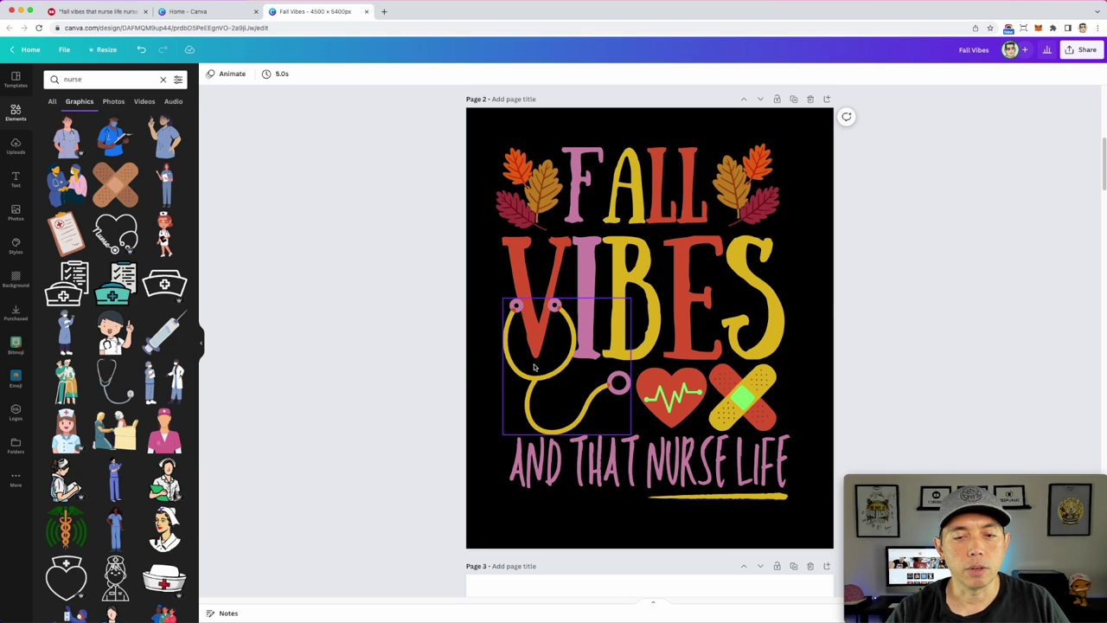
scroll(127, 367, "down", 4)
scroll(127, 368, "down", 3)
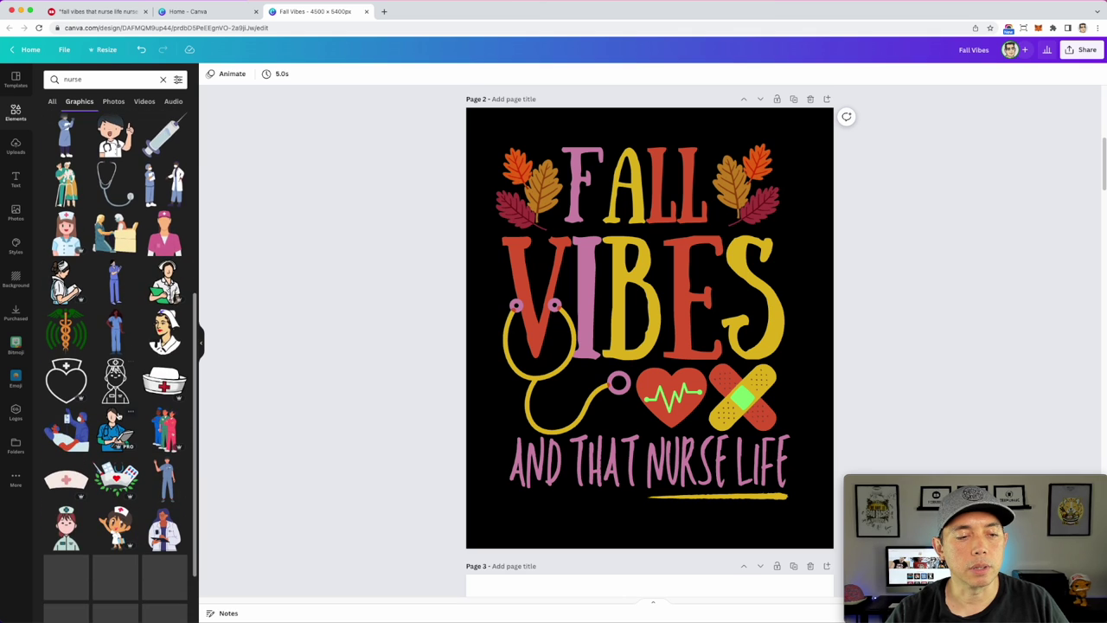
scroll(148, 449, "up", 7)
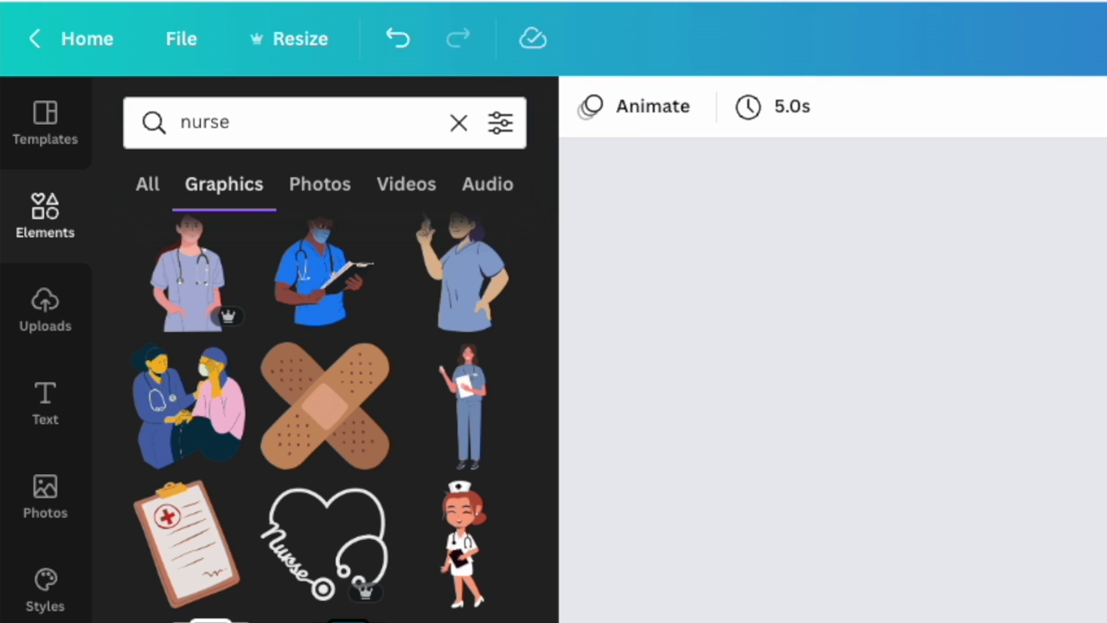
Search the graphics for "nurse heartbeat"
left_click(268, 119)
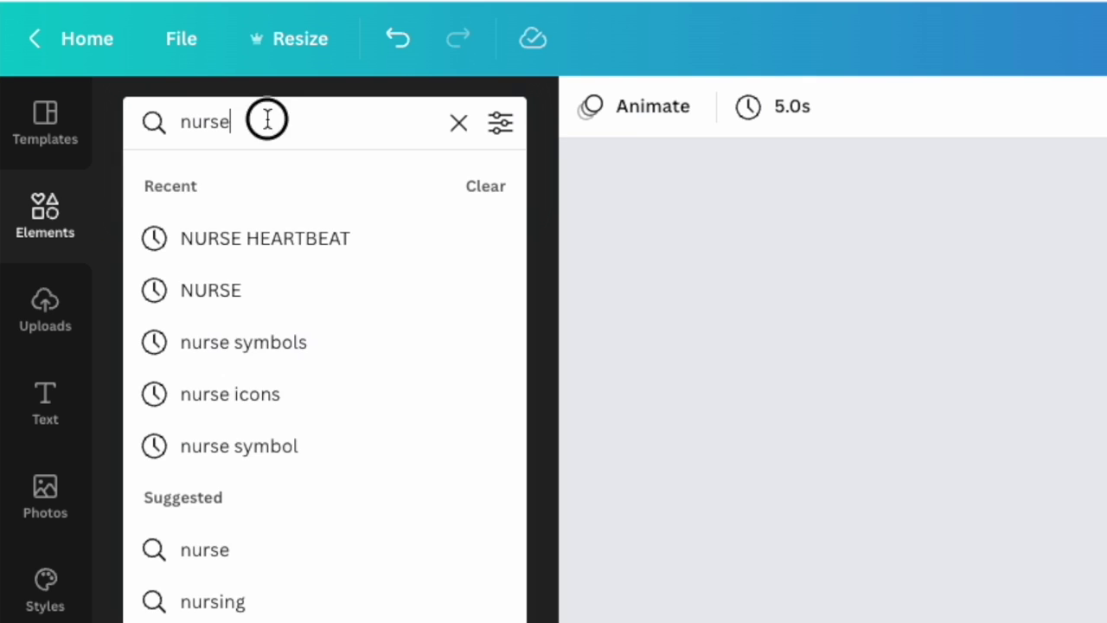
type("st")
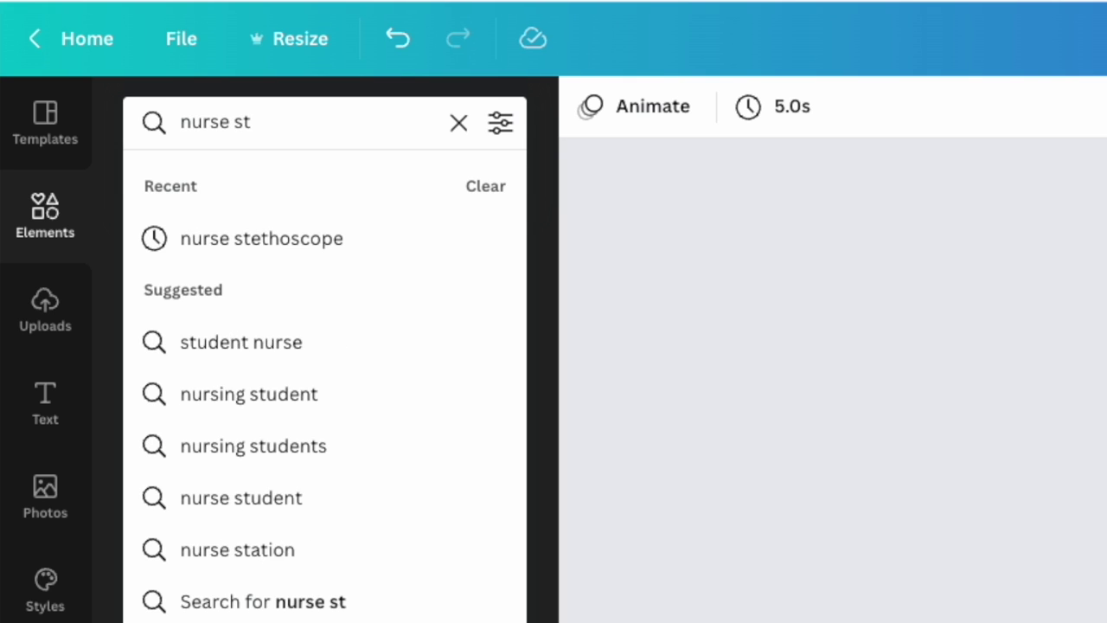
type("e")
key("BackSpace")
key("BackSpace")
key("BackSpace")
type("heart be")
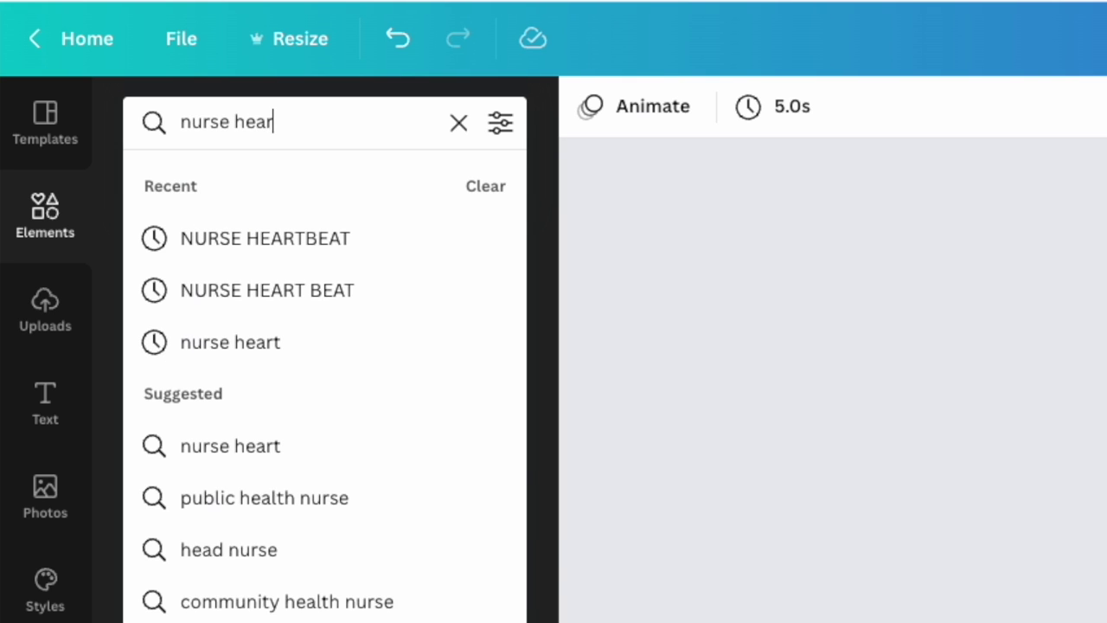
key("BackSpace")
key("BackSpace")
type("beat")
key("Return")
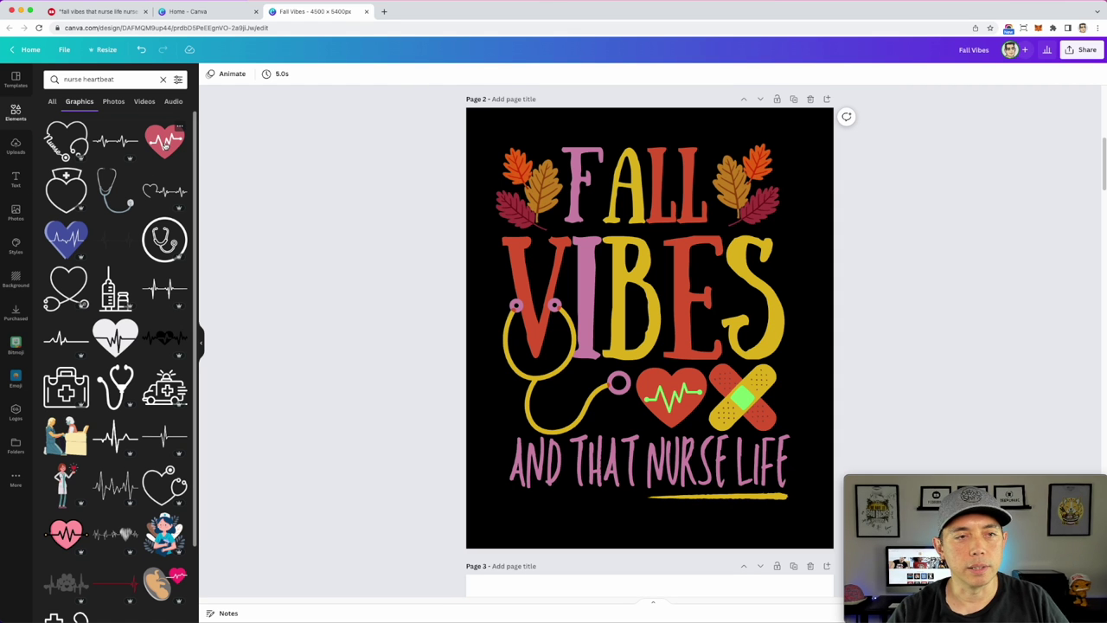
Look through the heartbeat and stethoscope graphics and compare them with the stethoscope on page 2
scroll(169, 305, "down", 1)
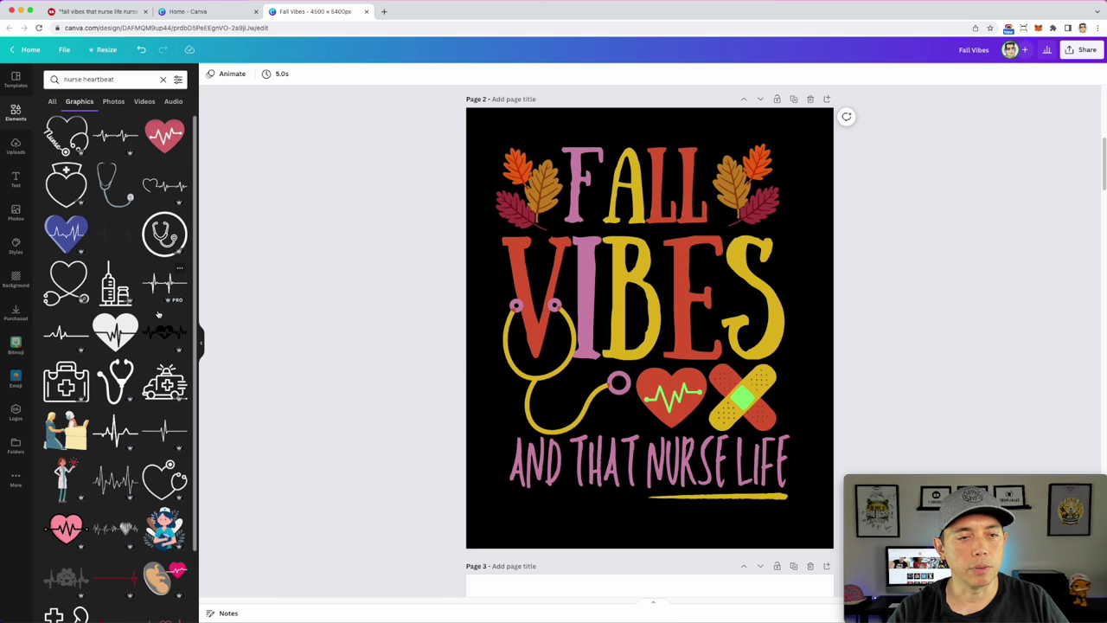
scroll(171, 302, "down", 8)
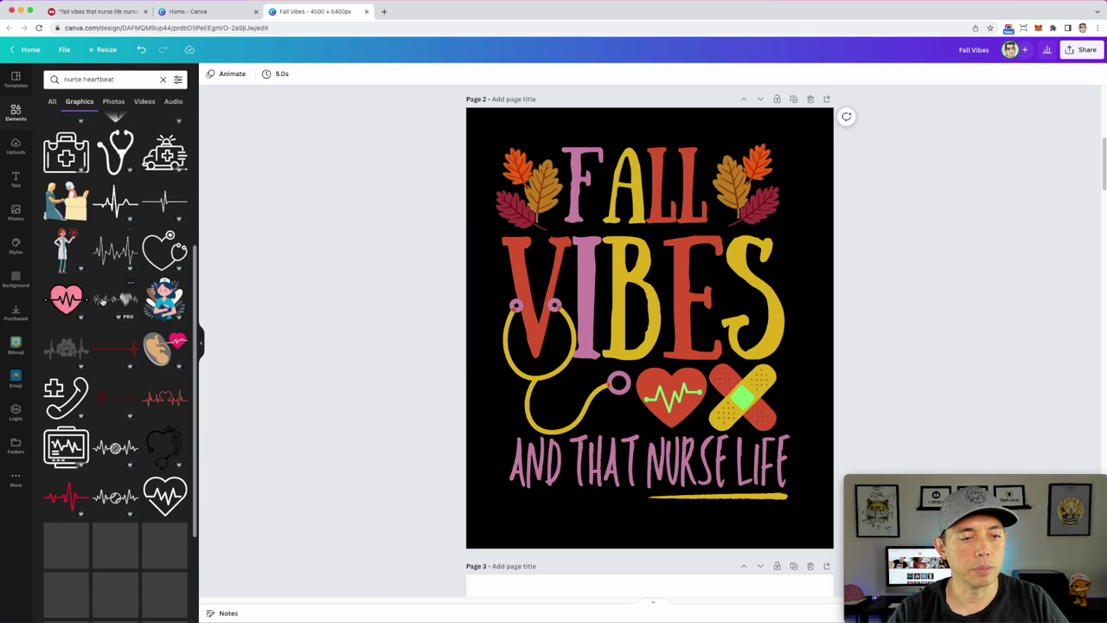
scroll(91, 350, "down", 4)
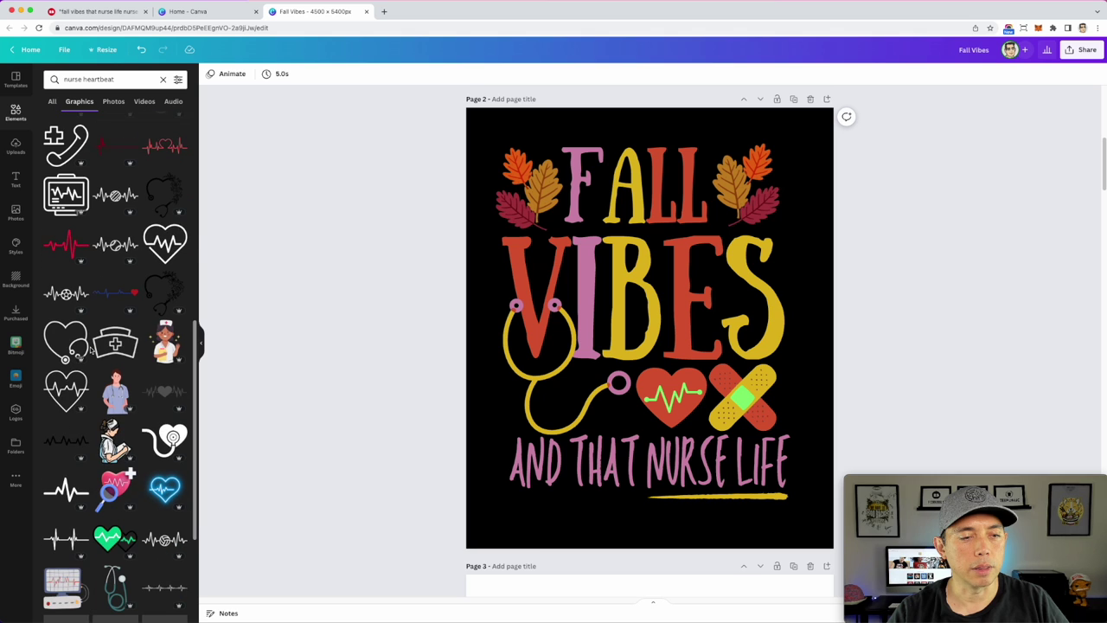
left_click(545, 372)
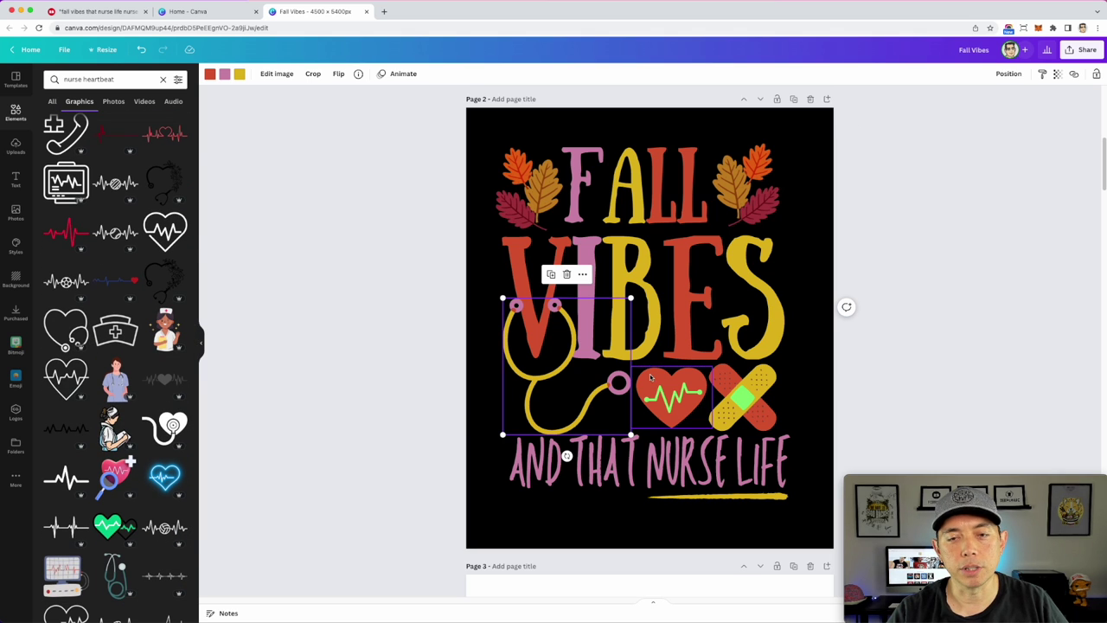
scroll(106, 144, "up", 10)
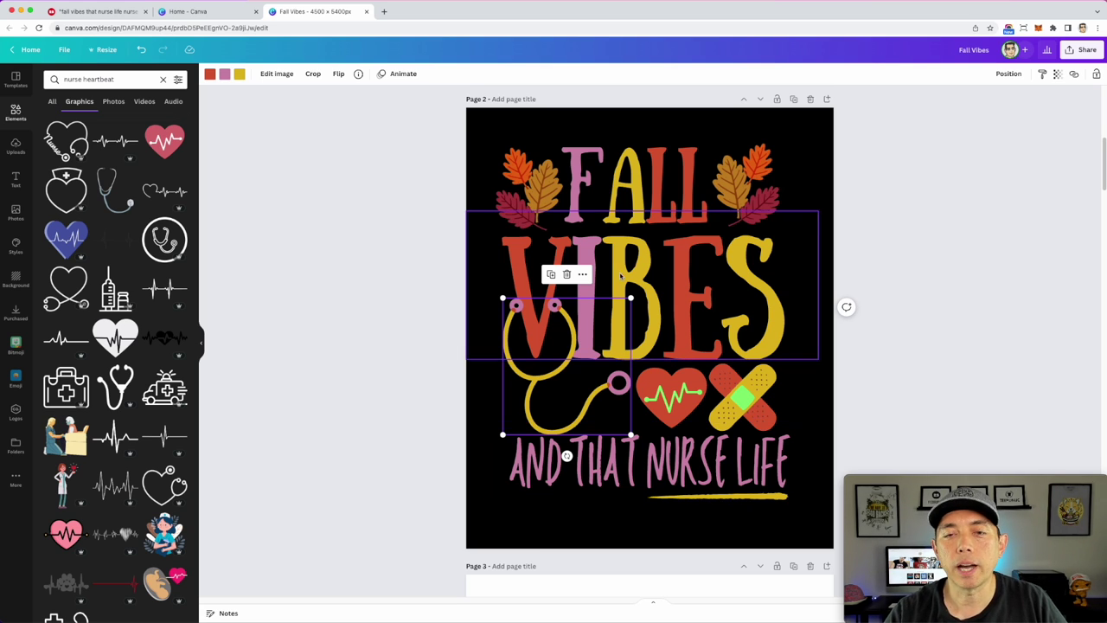
Recolour the "AND THAT NURSE LIFE" text on page 2 white and deselect it
left_click(774, 475)
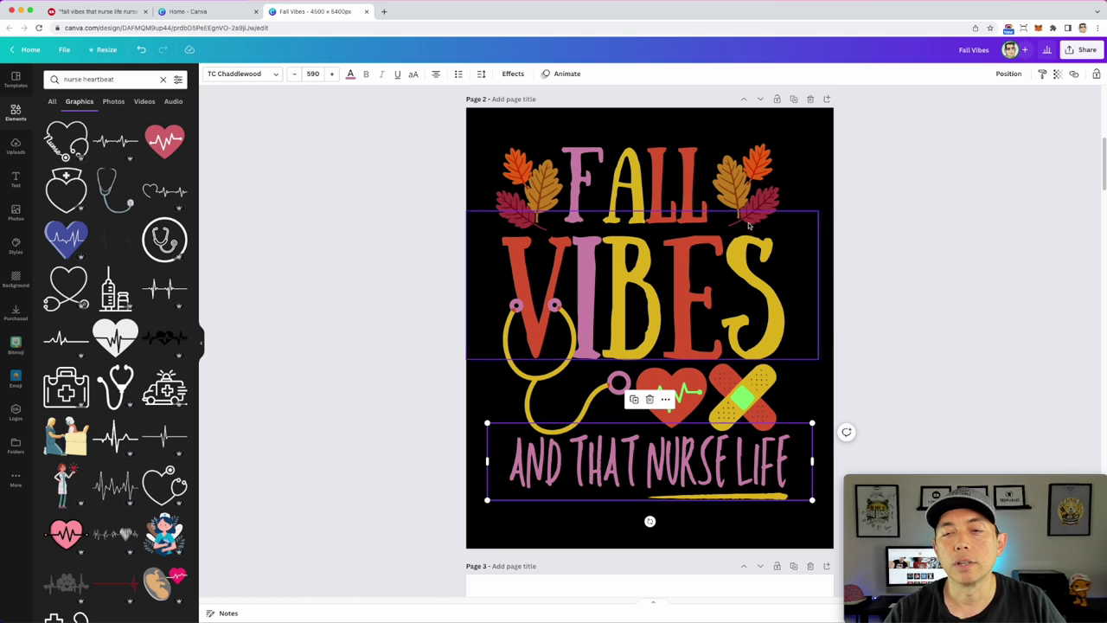
left_click(350, 75)
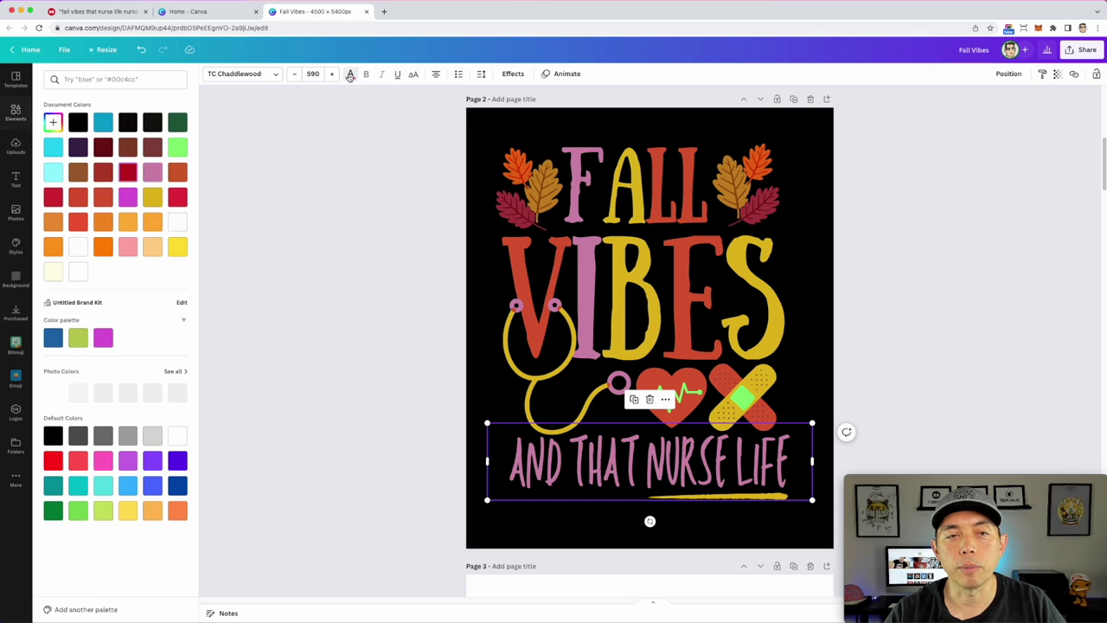
left_click(177, 223)
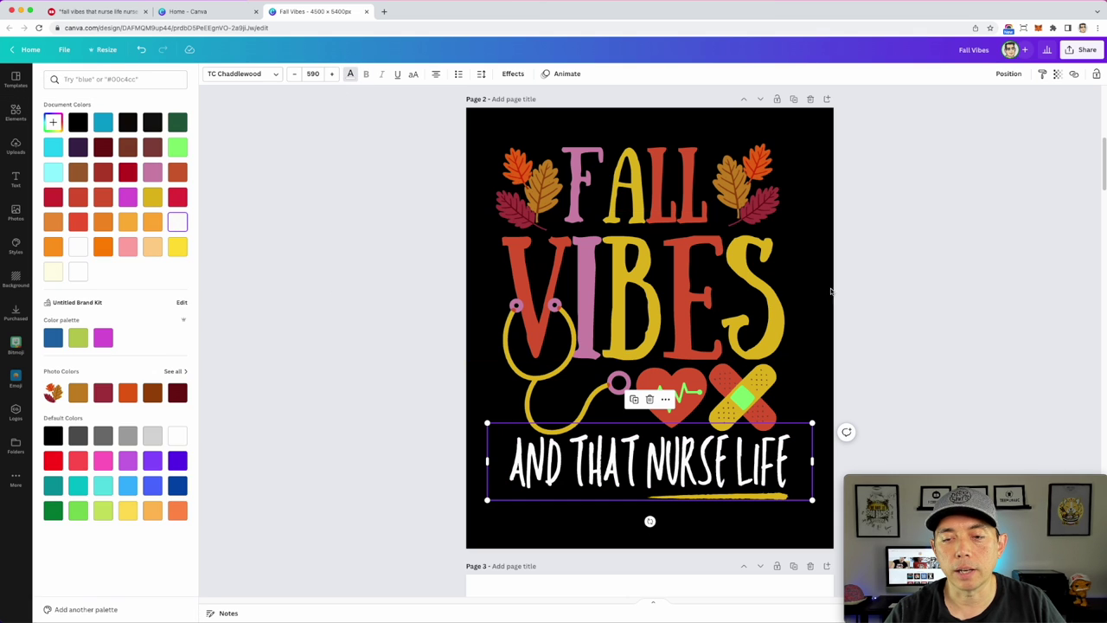
key("Escape")
left_click(896, 340)
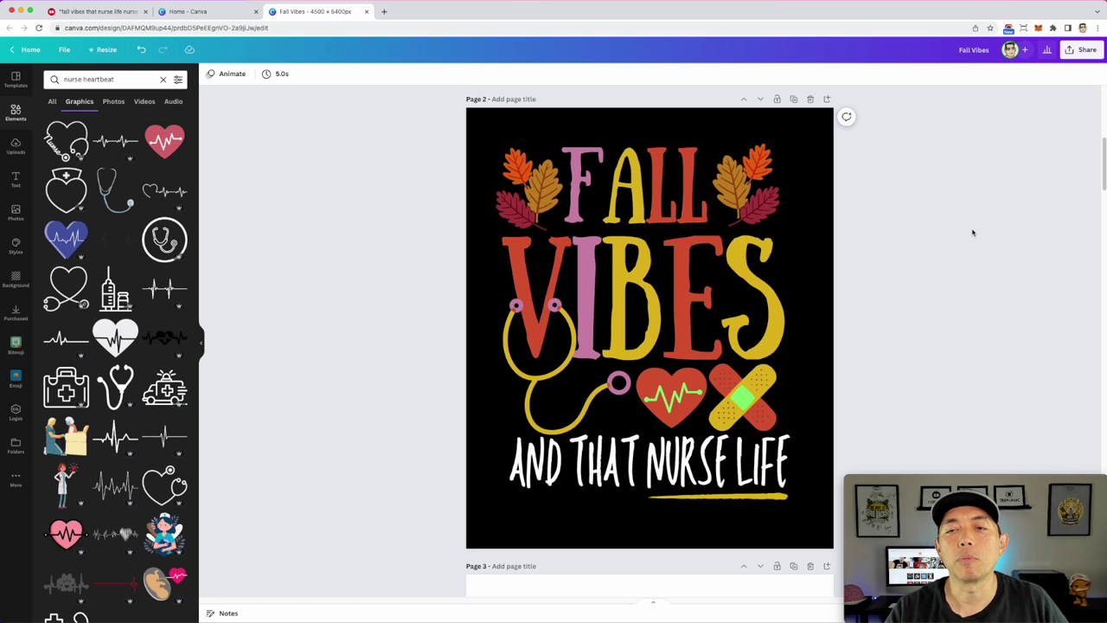
Compare the original design on page 1 with the enhanced page 2, and review the alternative Fall Vibes designs from page 3 onward
scroll(846, 222, "up", 5)
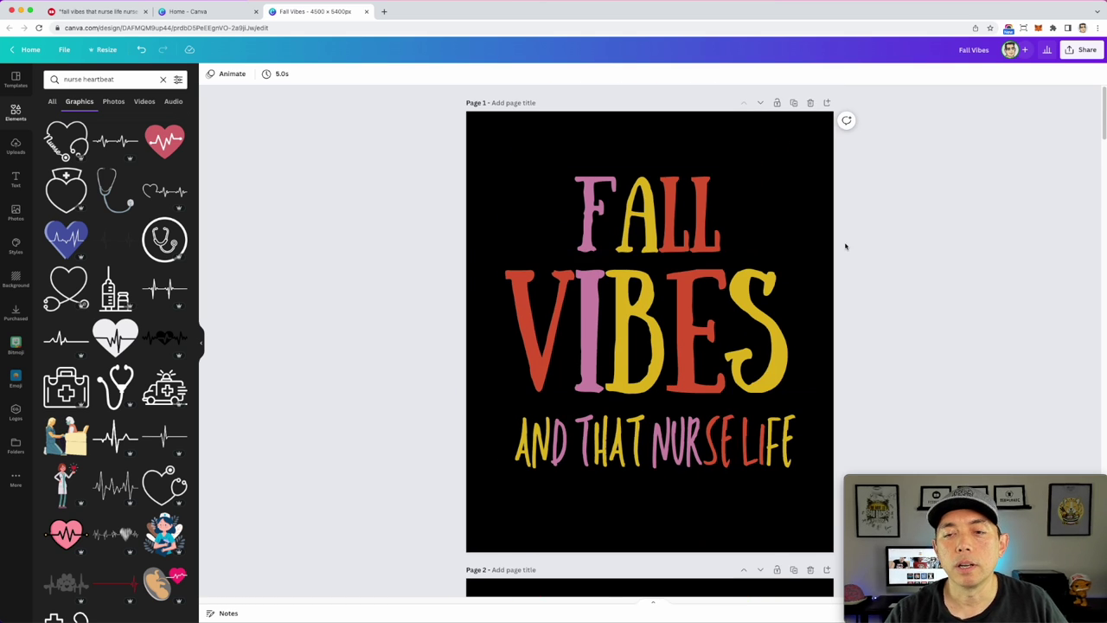
scroll(846, 246, "down", 6)
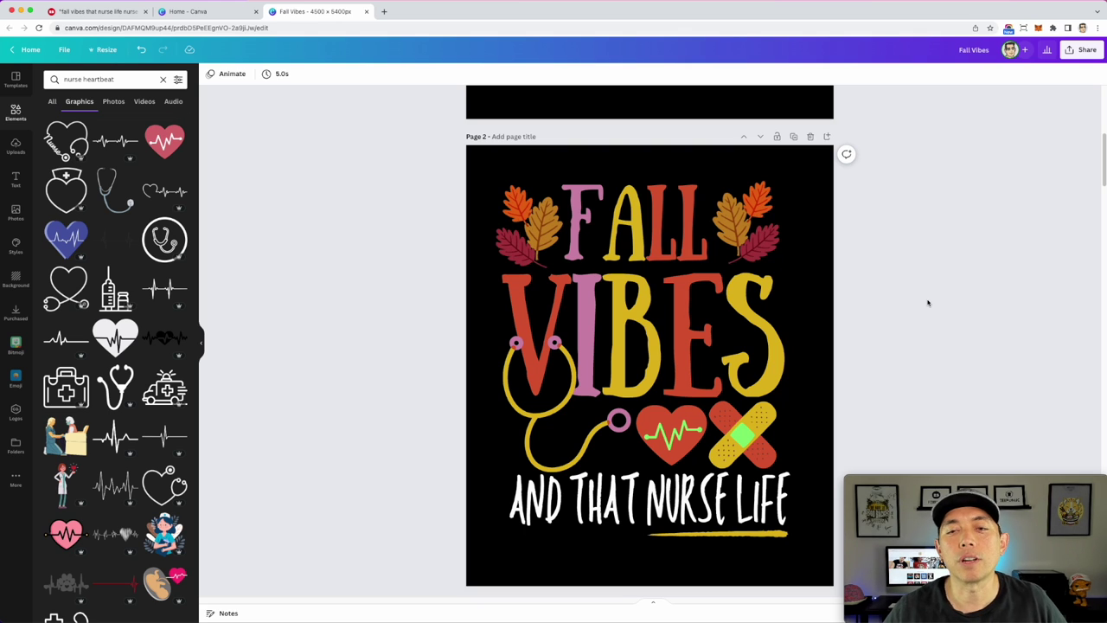
scroll(913, 305, "down", 5)
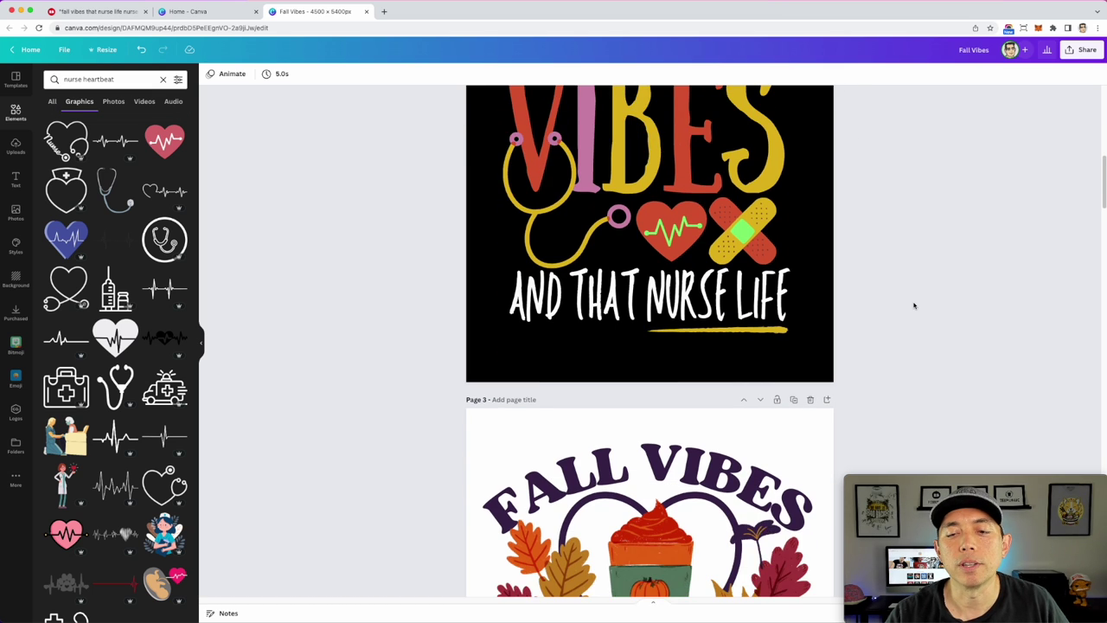
scroll(914, 305, "down", 5)
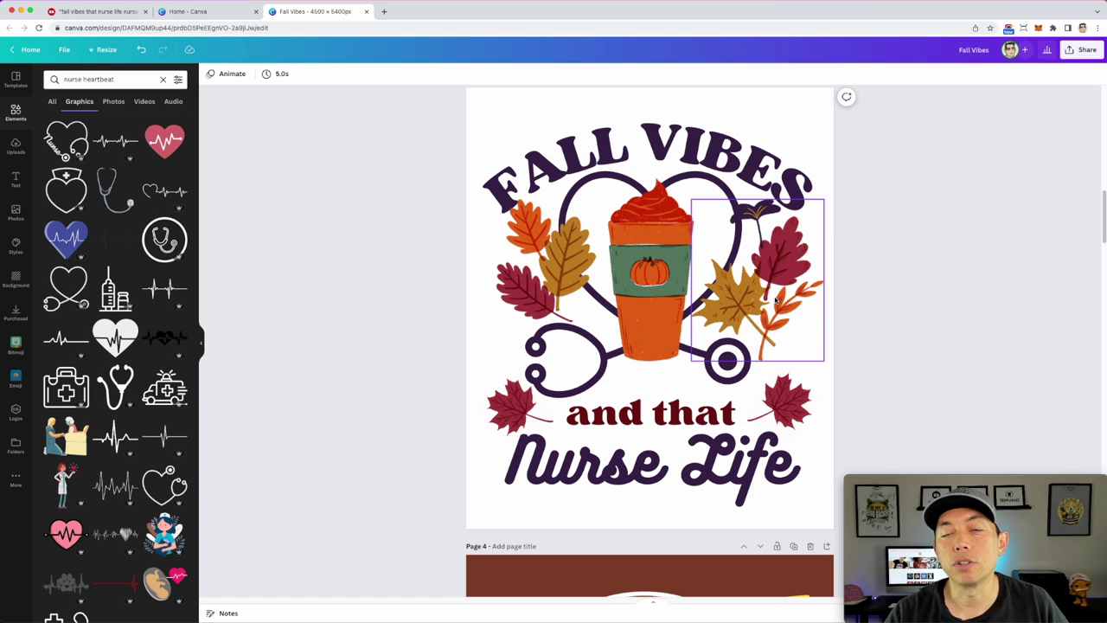
scroll(776, 300, "down", 8)
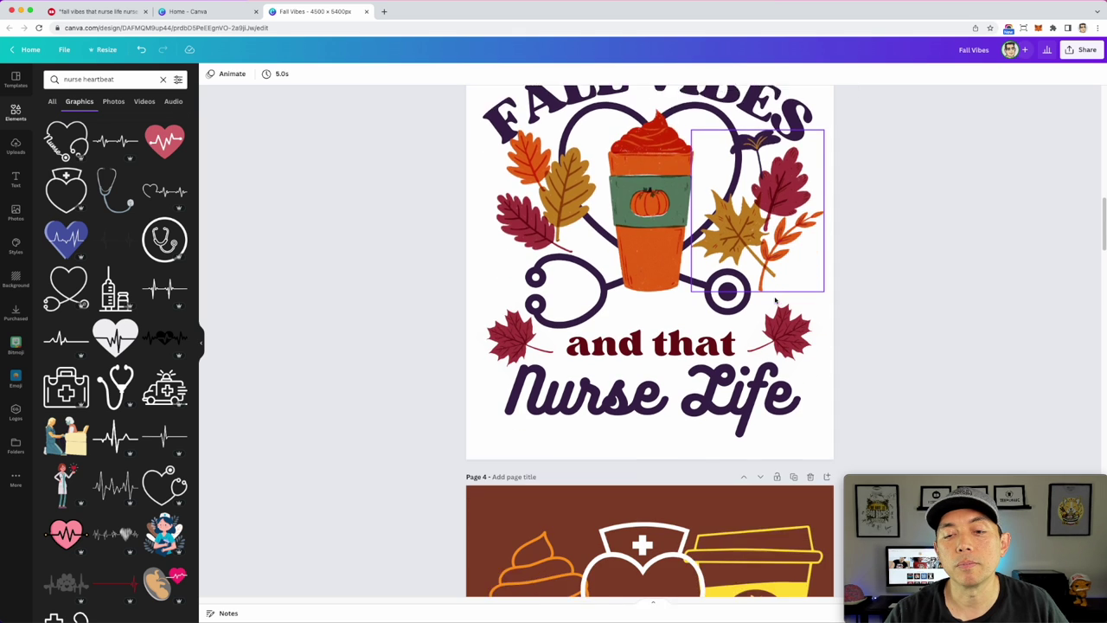
Examine the cupcake, stethoscope and coffee cup design on page 4 and the turkey and pumpkin variant on page 5
scroll(775, 299, "down", 2)
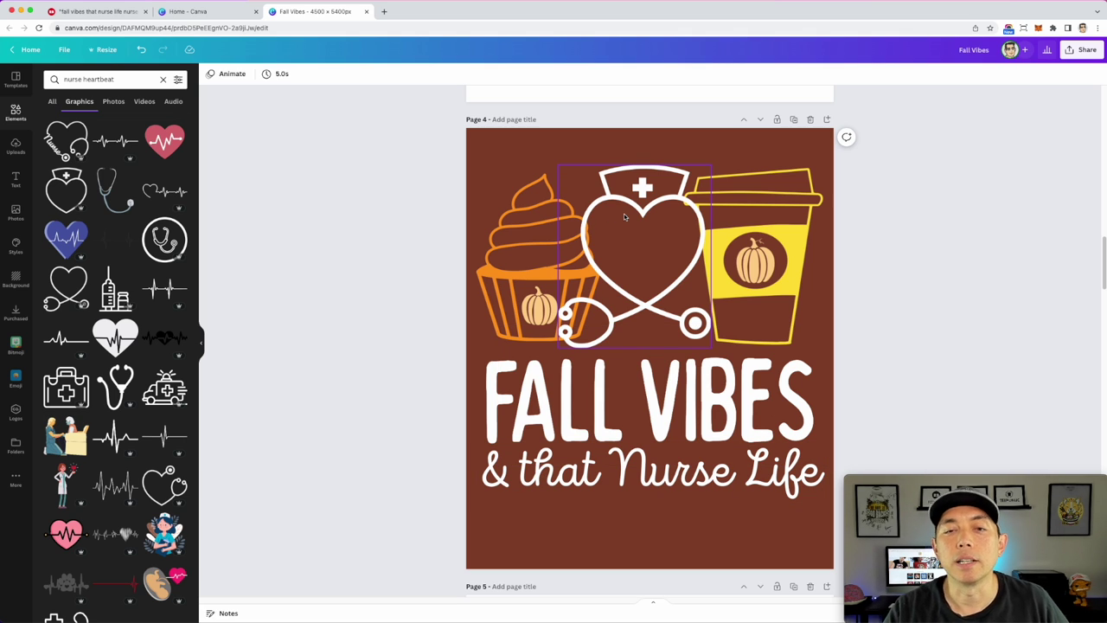
left_click(536, 236)
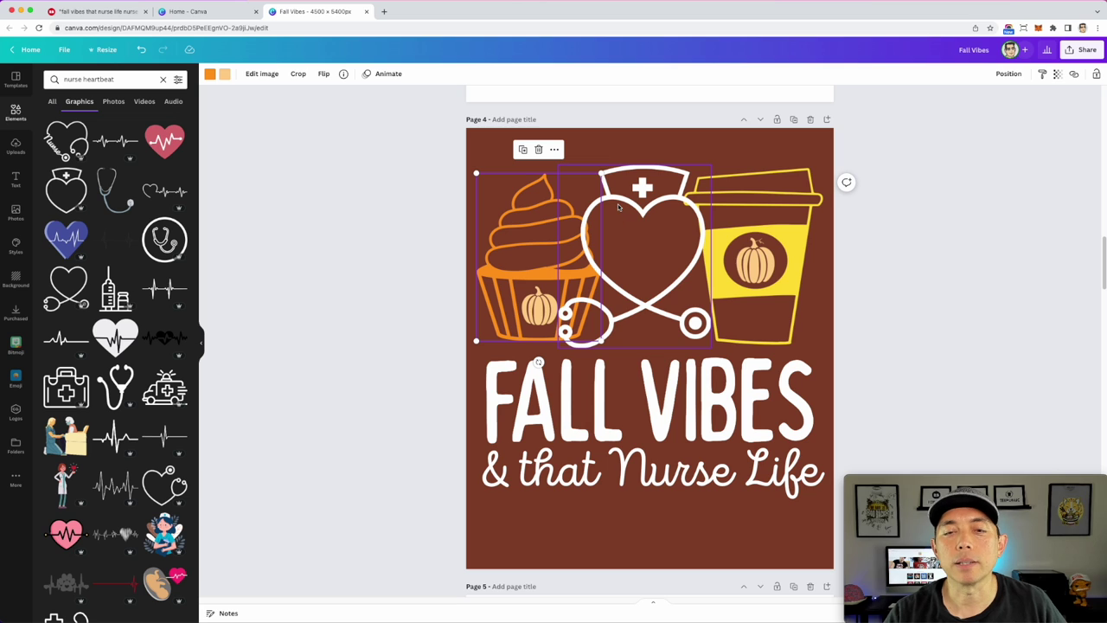
left_click(645, 305)
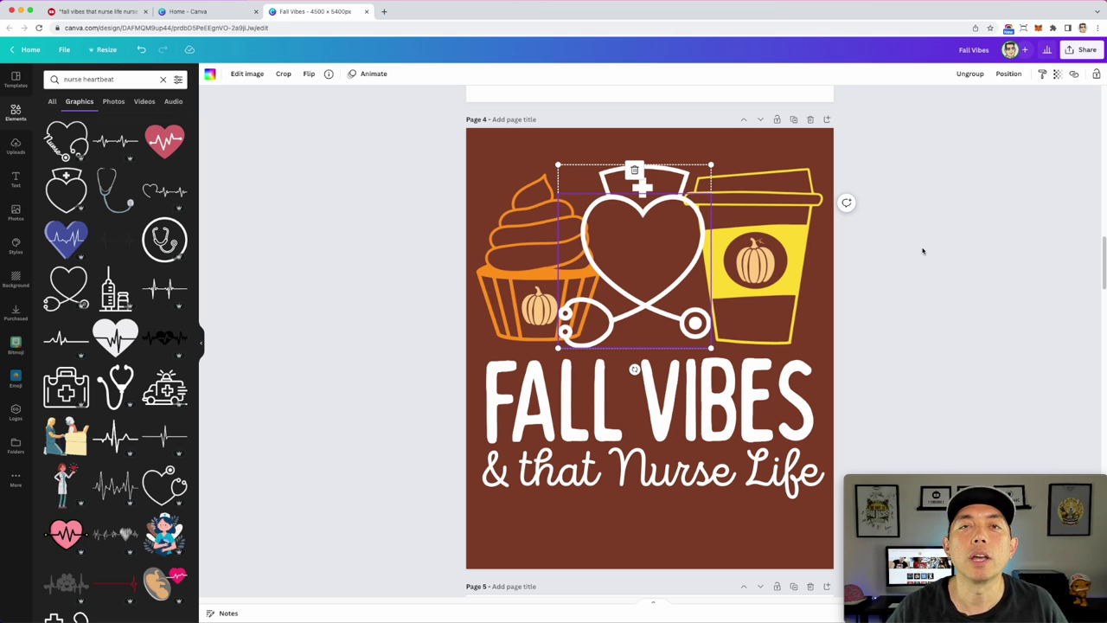
scroll(897, 224, "down", 5)
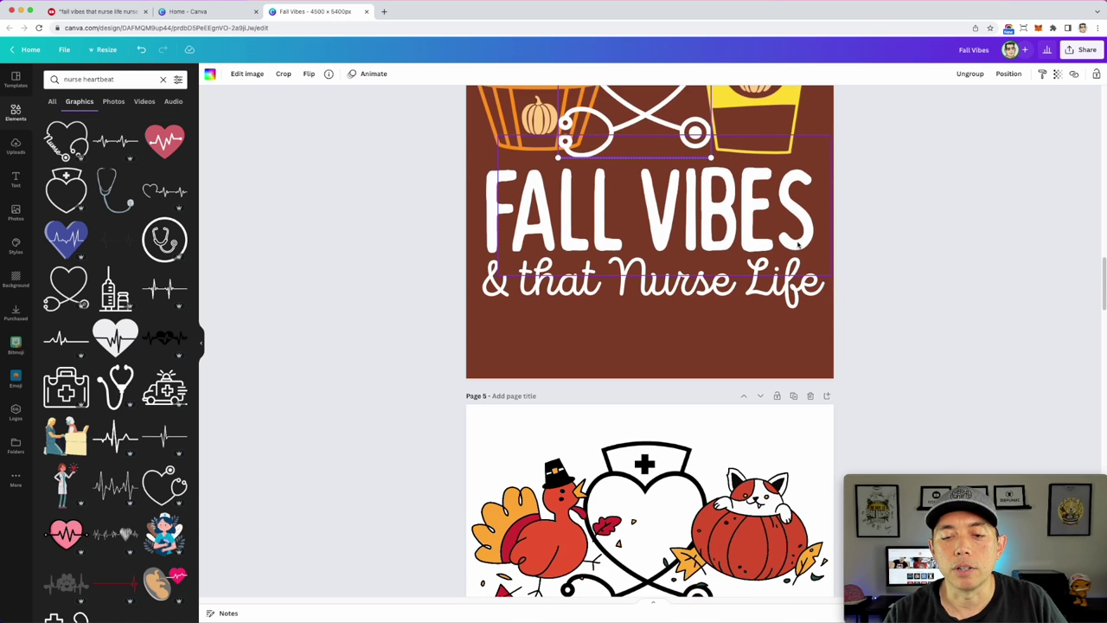
scroll(789, 251, "down", 4)
left_click(558, 238)
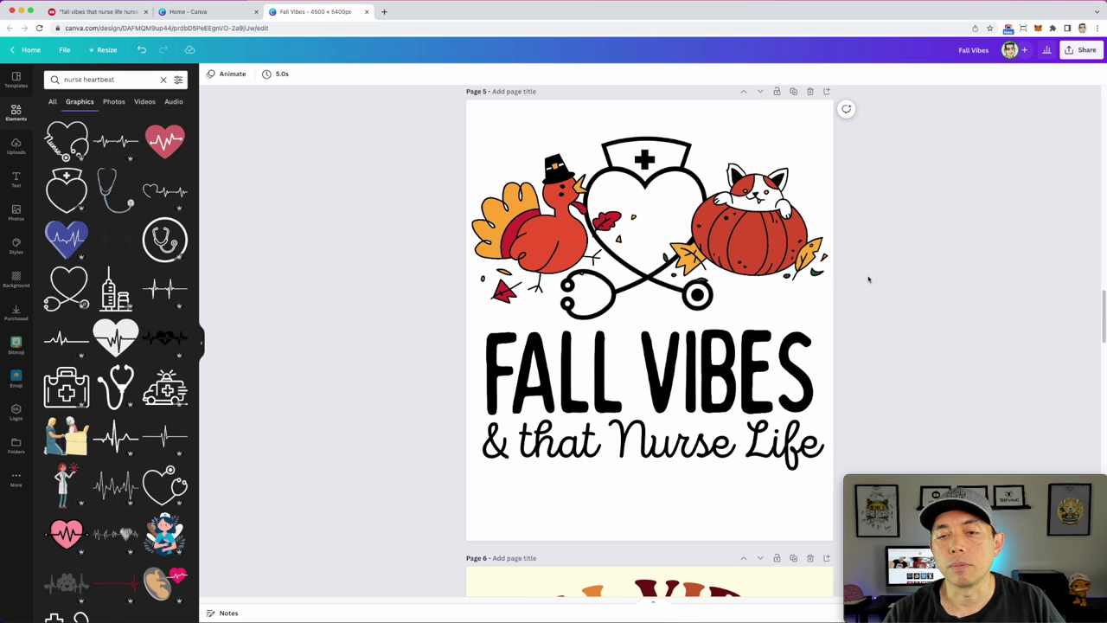
Review the woman-with-bun designs on pages 6 to 8, comparing their leaves, heartbeat lines, nurse caps and splatter background
scroll(869, 279, "down", 10)
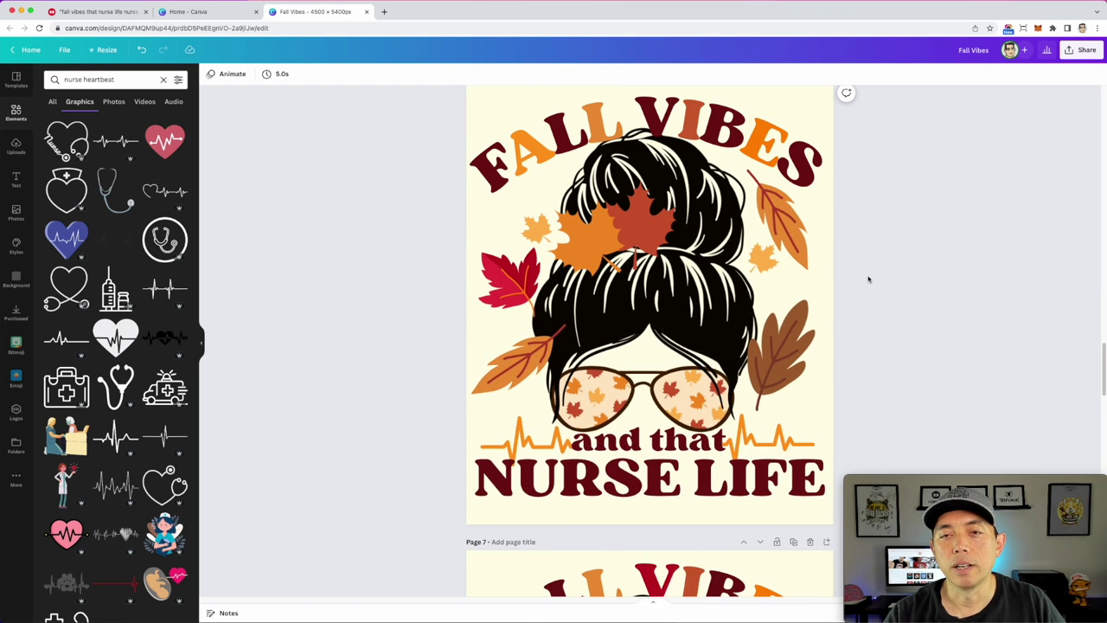
scroll(869, 279, "up", 2)
scroll(869, 278, "down", 1)
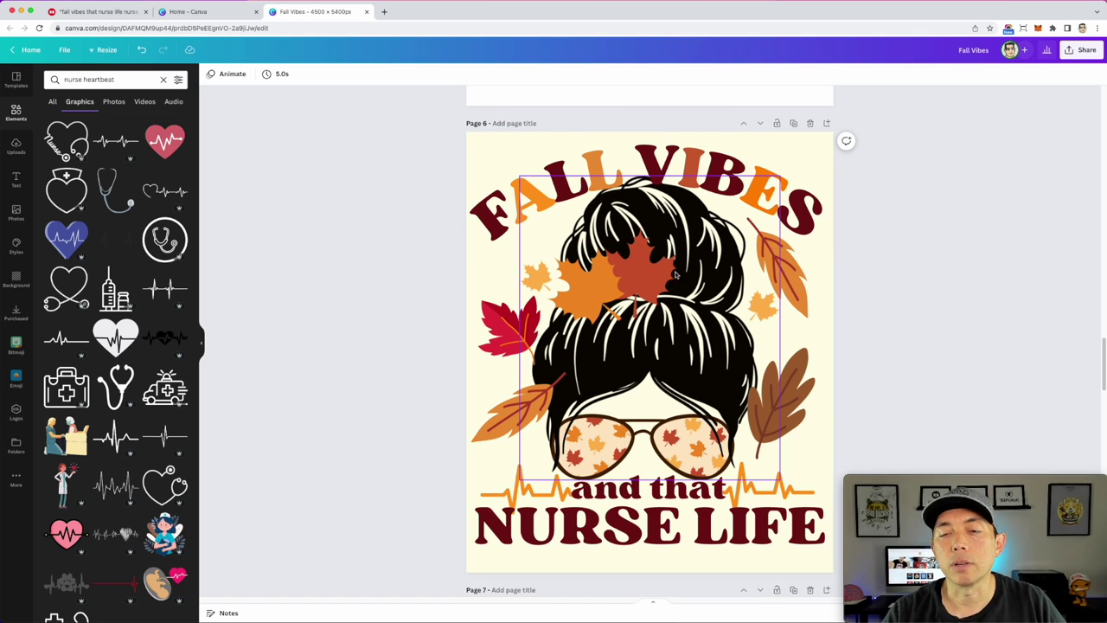
scroll(606, 285, "down", 1)
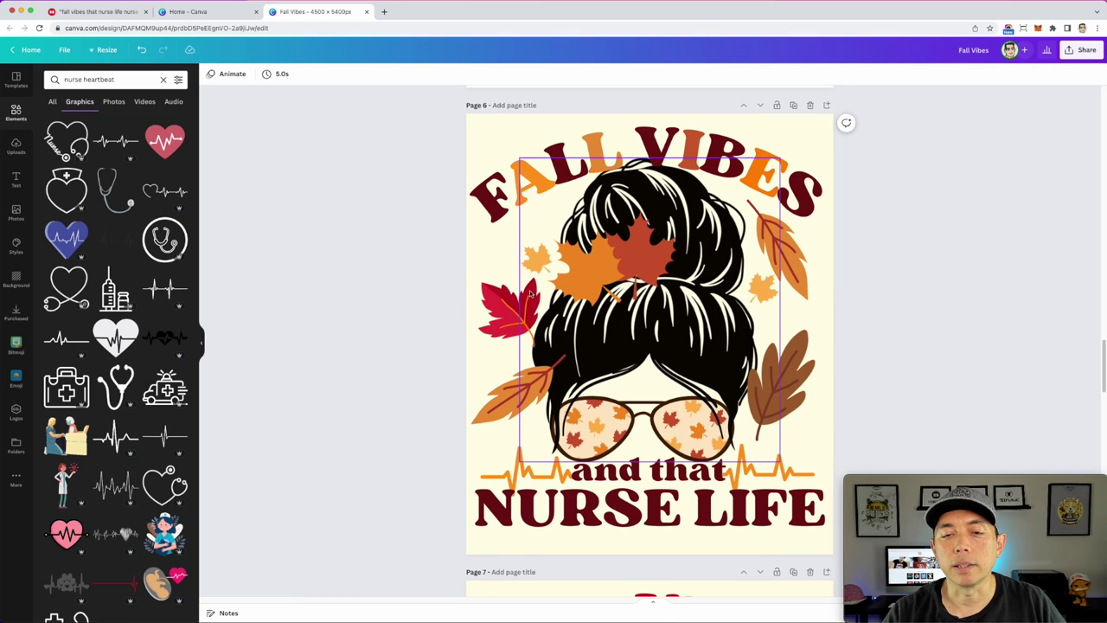
scroll(531, 294, "down", 3)
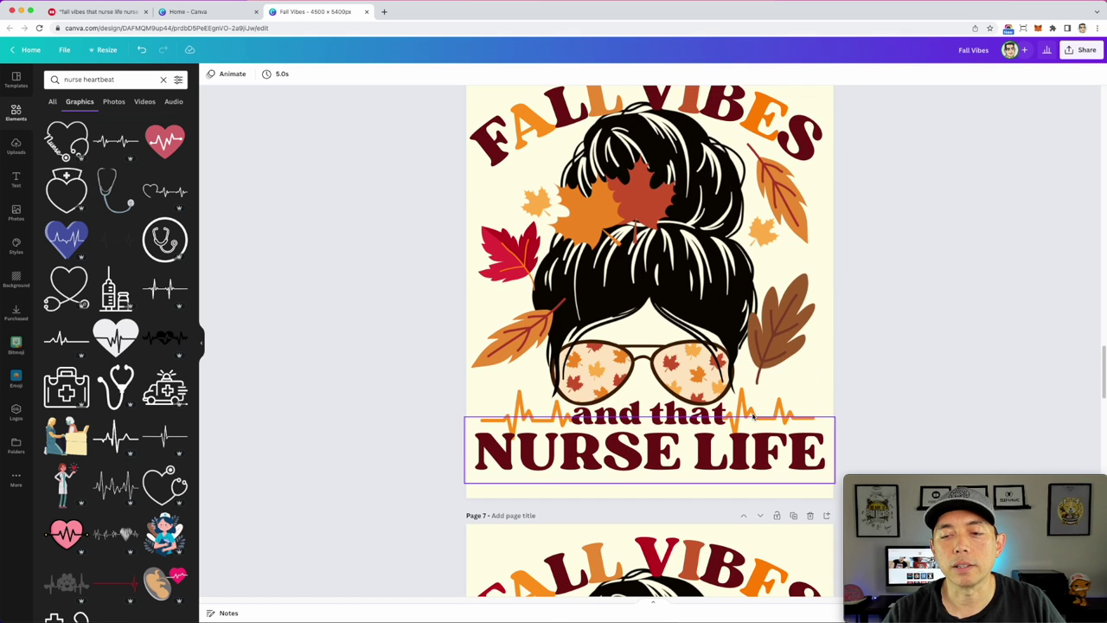
scroll(744, 398, "down", 10)
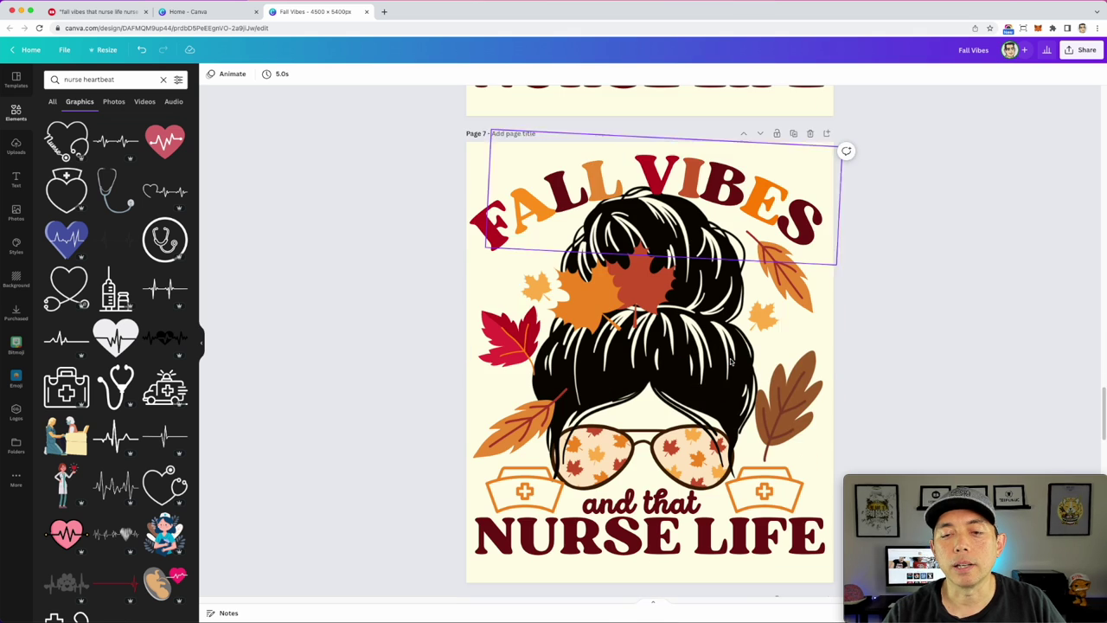
scroll(731, 362, "down", 3)
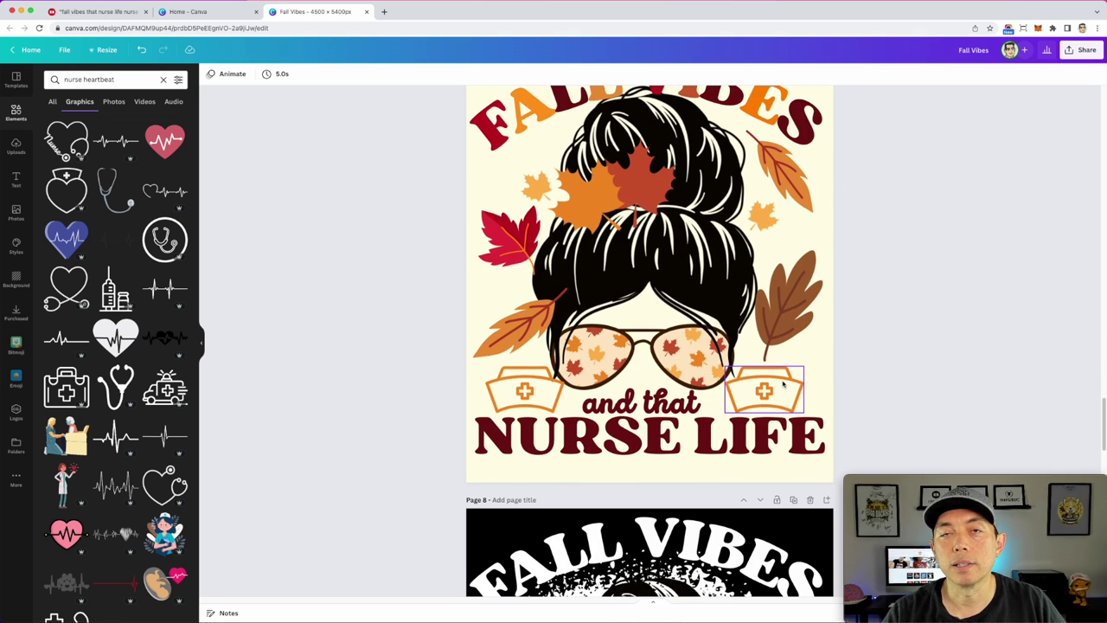
scroll(792, 387, "down", 10)
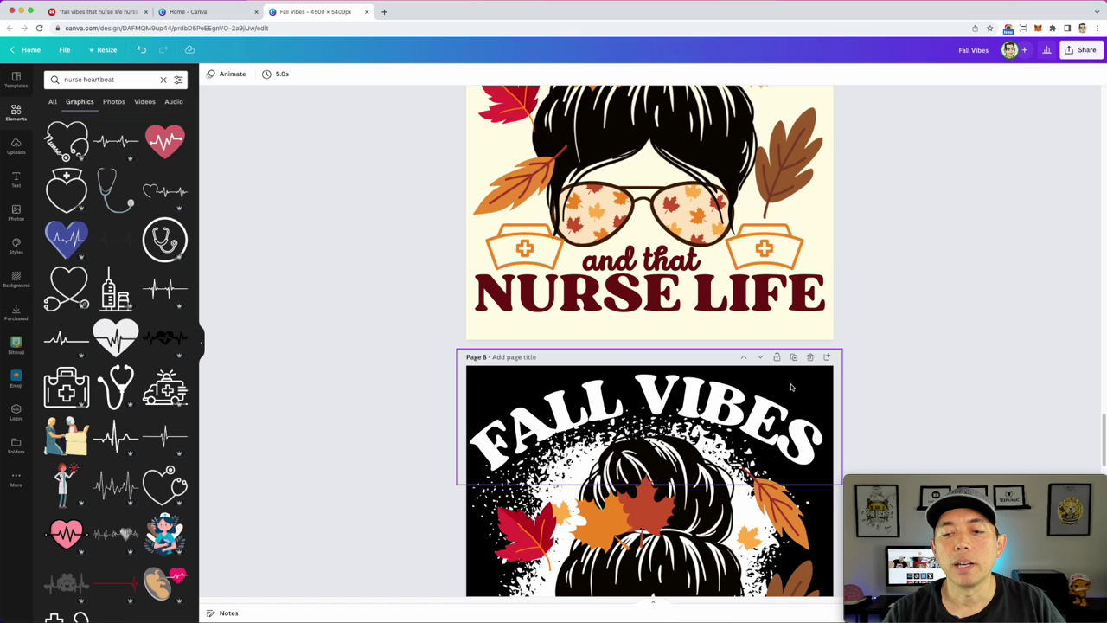
scroll(790, 383, "down", 3)
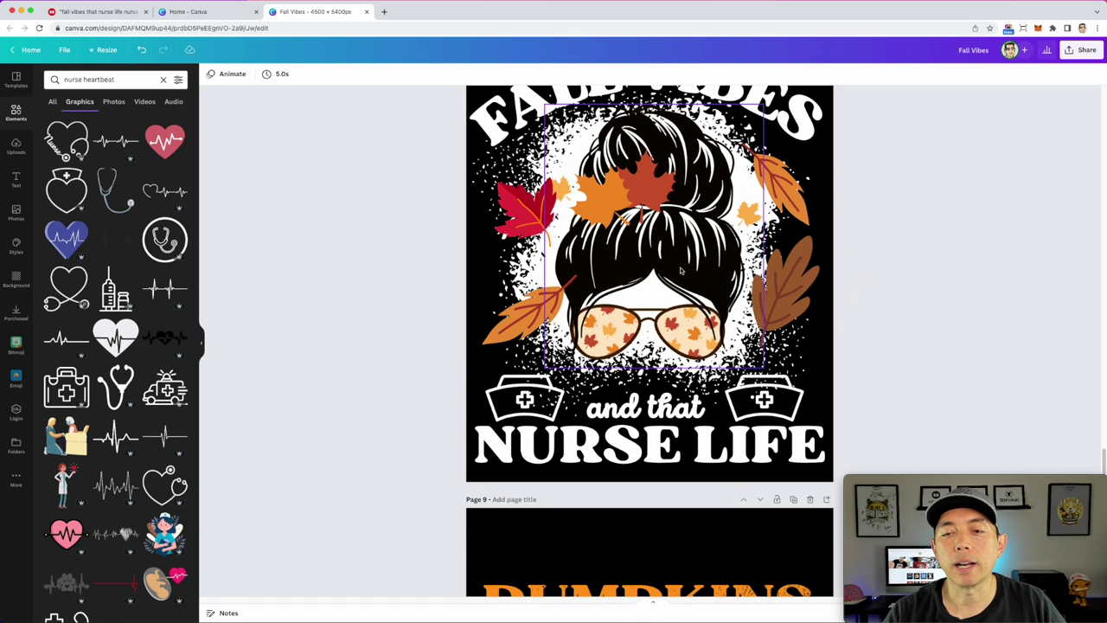
scroll(791, 383, "up", 1)
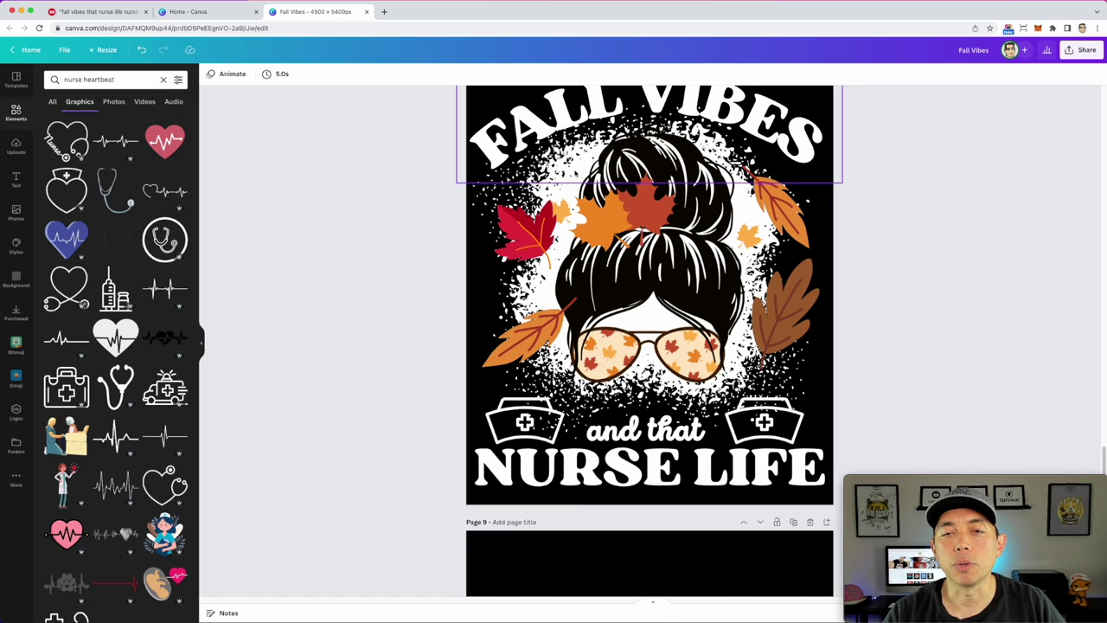
scroll(749, 318, "down", 3)
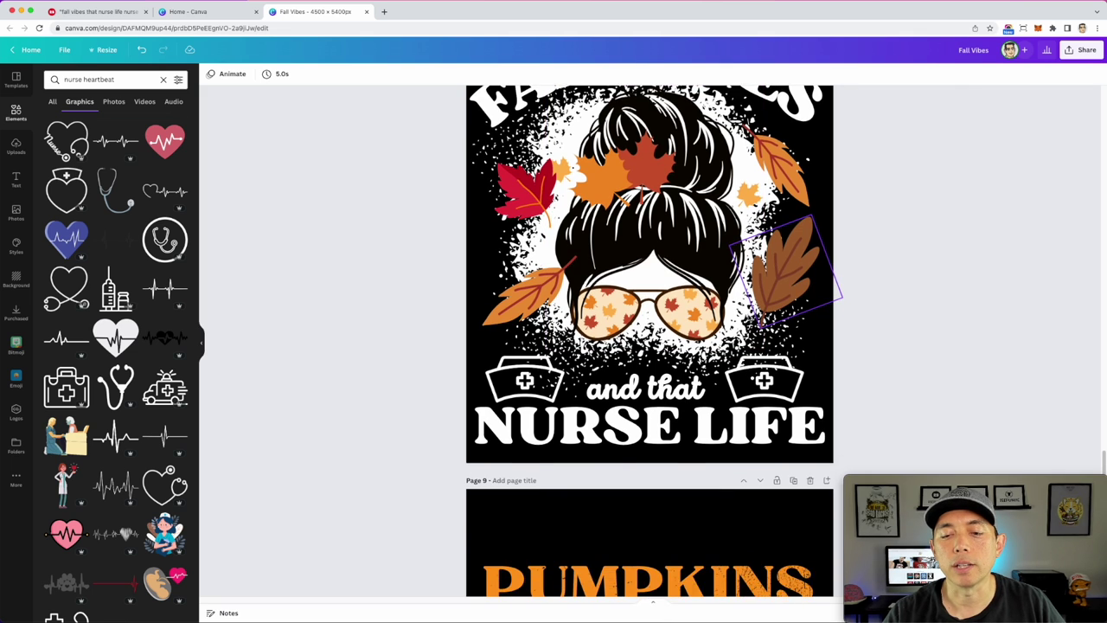
scroll(749, 318, "up", 8)
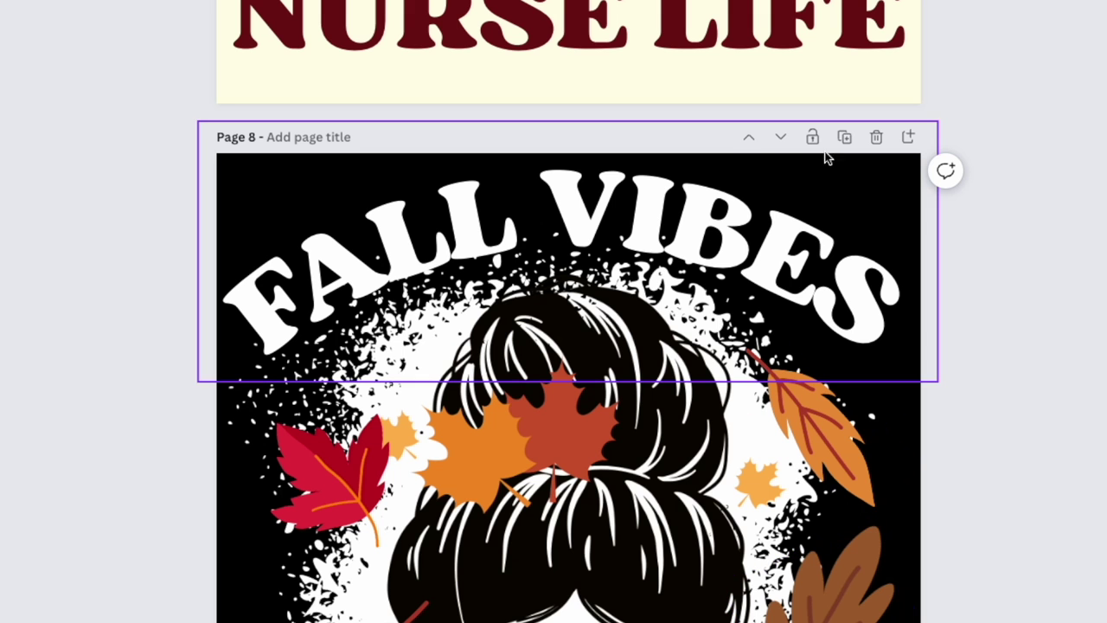
Add a blank page directly after the black Fall Vibes design on page 8
left_click(908, 138)
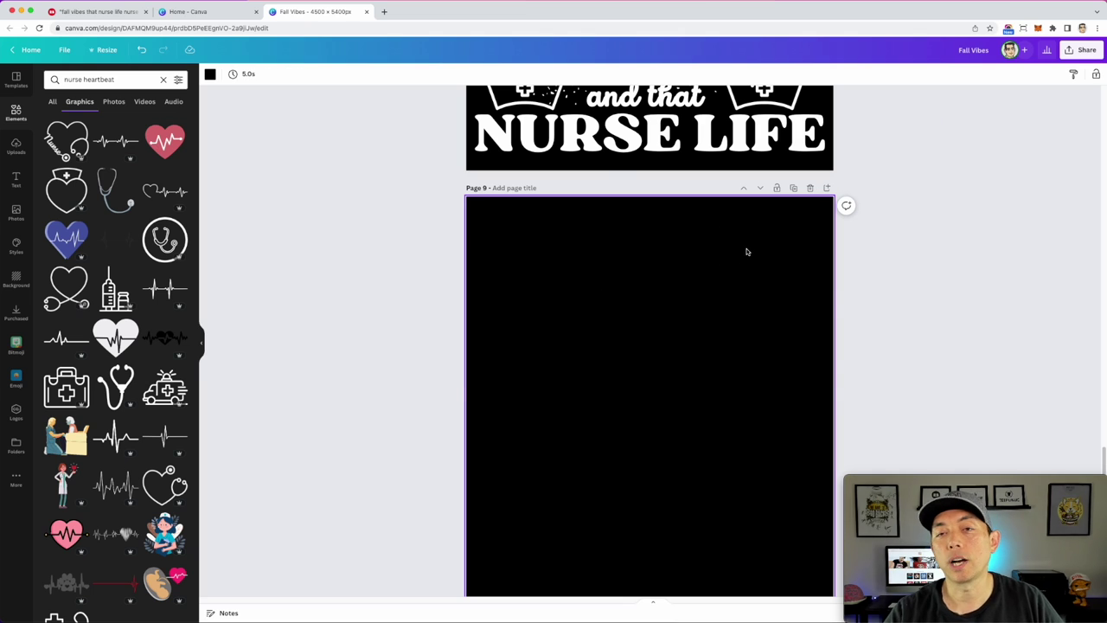
scroll(750, 255, "up", 5)
scroll(749, 254, "down", 3)
scroll(747, 252, "down", 3)
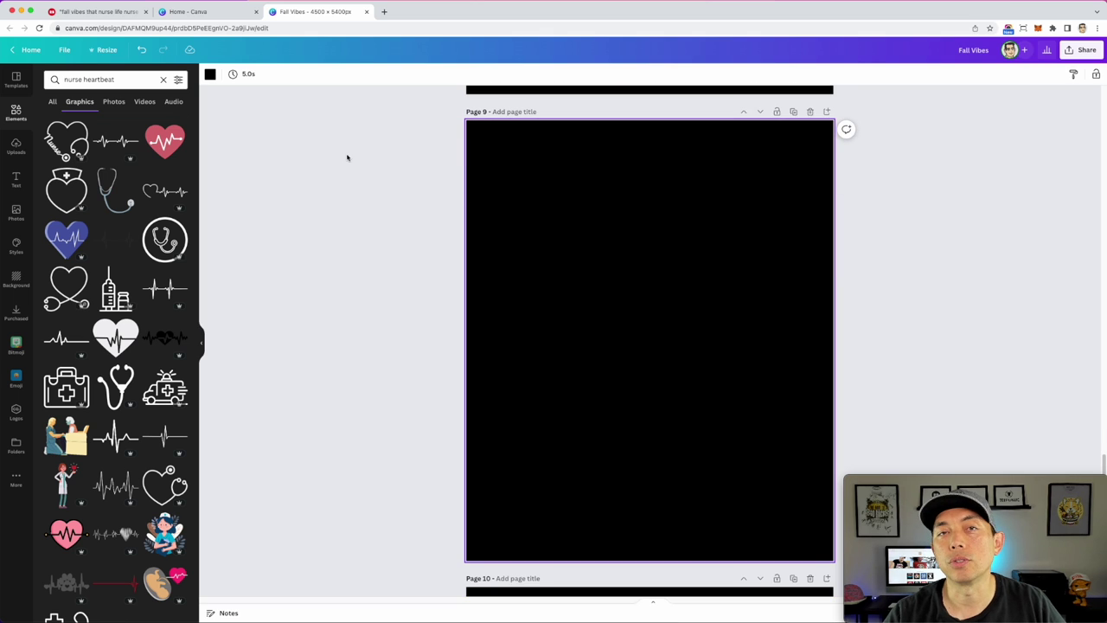
Search the graphics for "woman bun" and add the "Thankful mama" bun graphic with autumn leaves to page 9
left_click(83, 79)
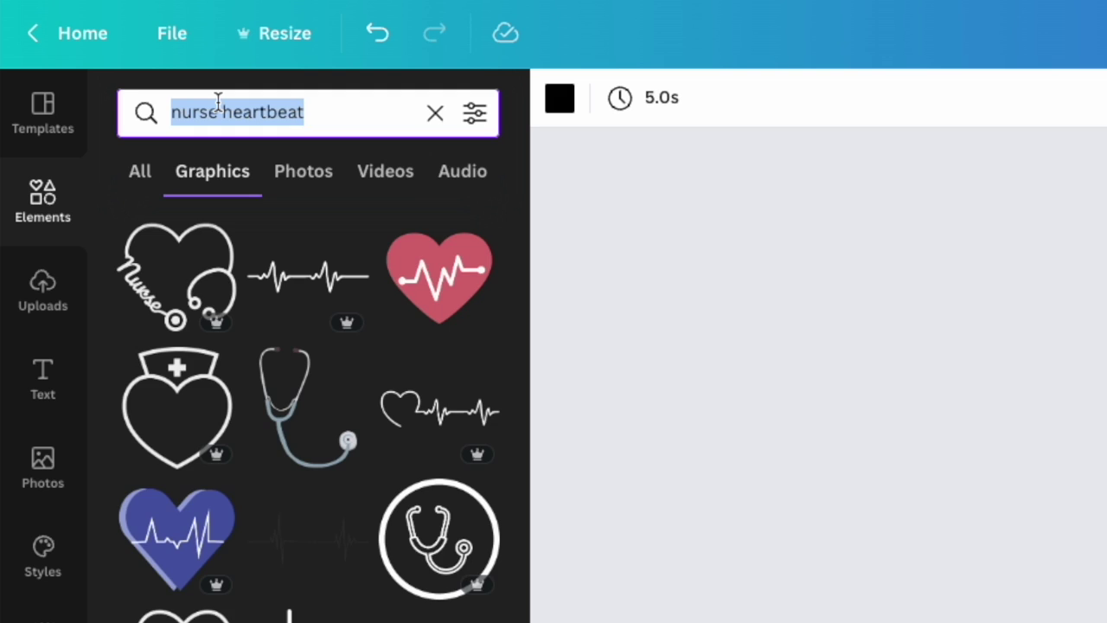
type("woma")
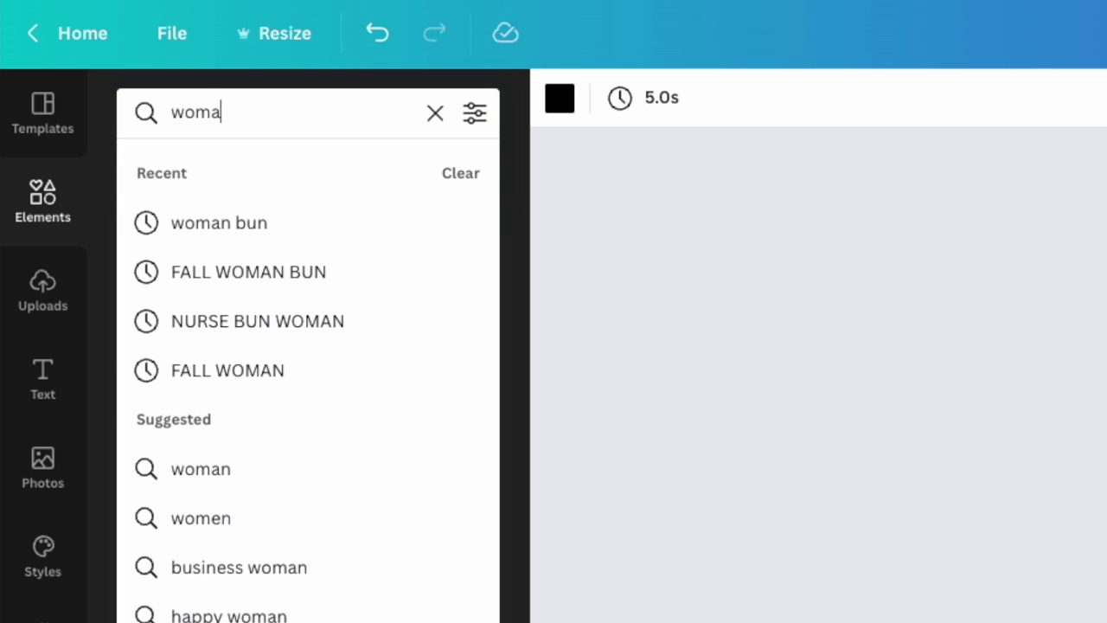
type("n bun")
key("Return")
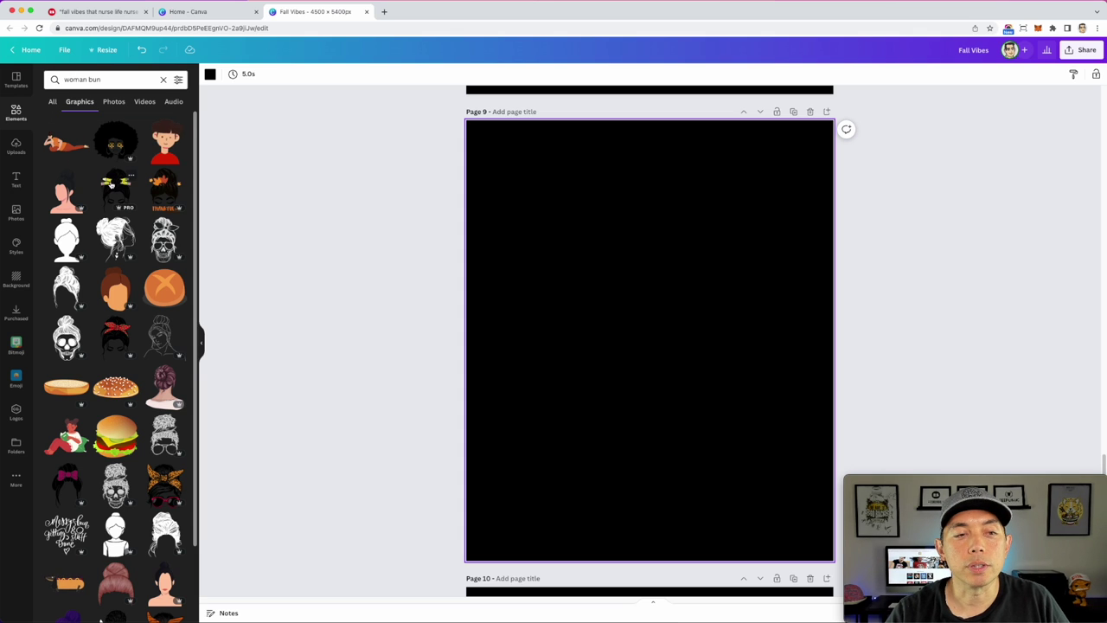
left_click(161, 192)
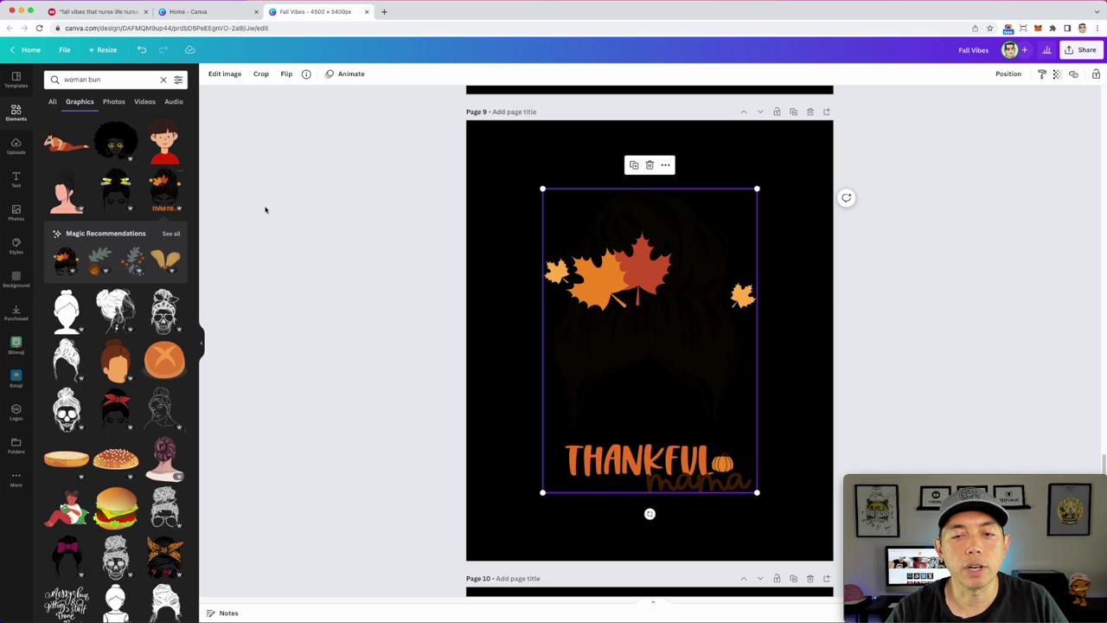
Change page 9's background to white and reposition the "Thankful mama" graphic slightly
left_click(487, 141)
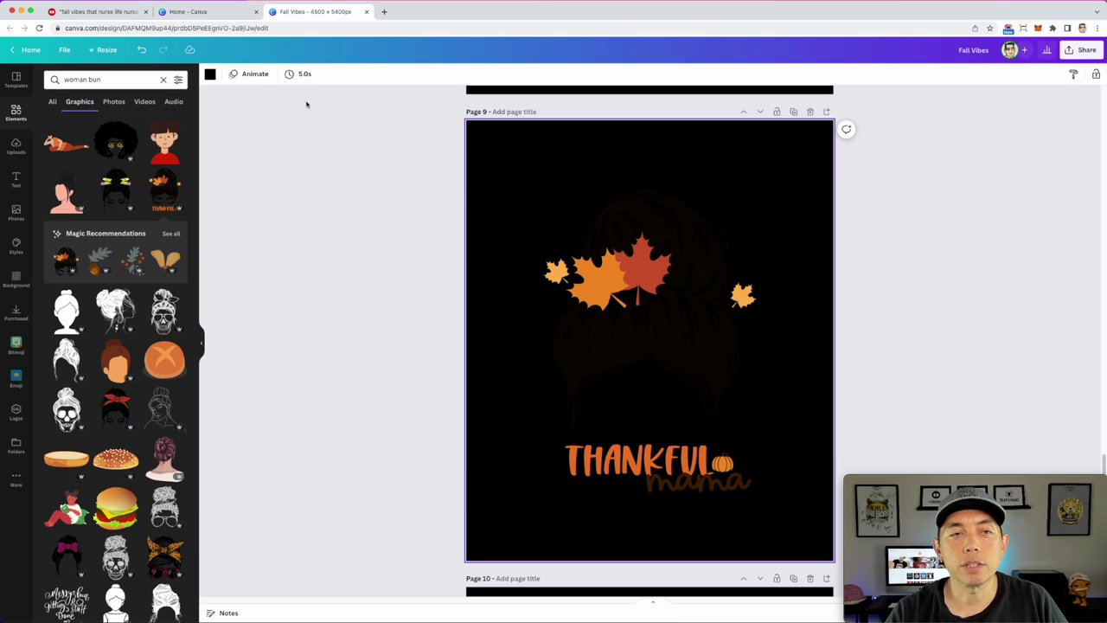
left_click(210, 76)
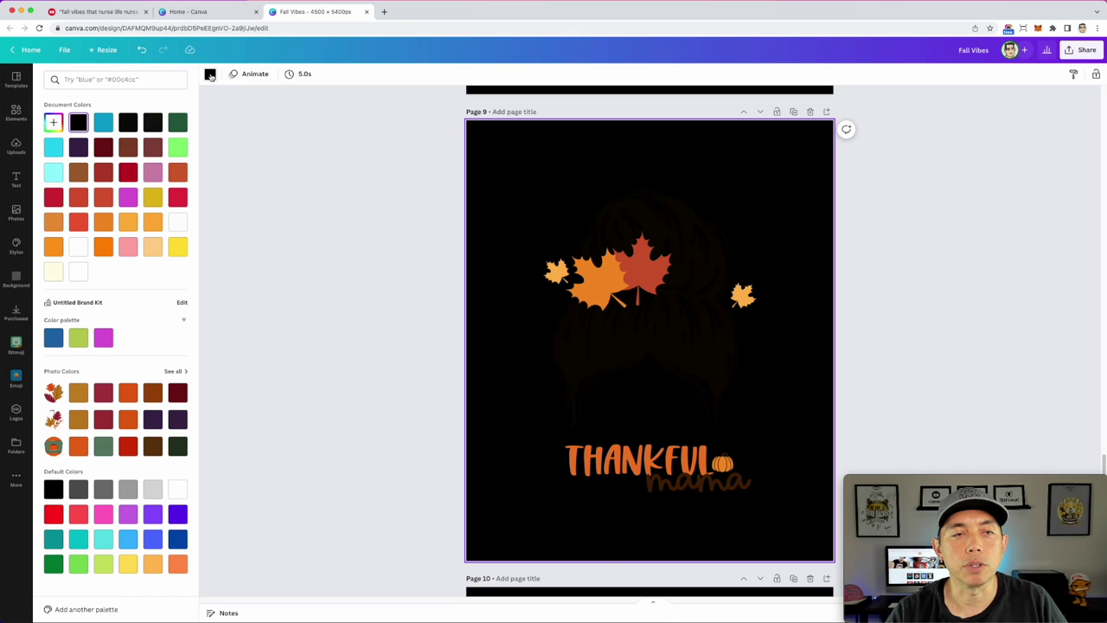
left_click(177, 223)
left_click(657, 300)
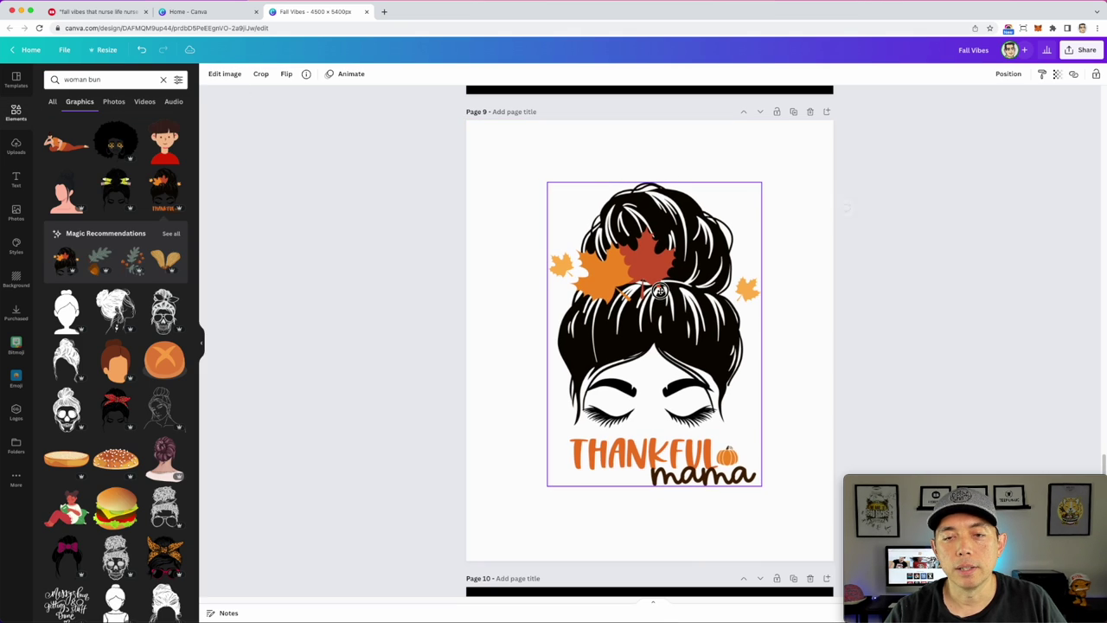
Browse all magic recommendations for the "Thankful mama" graphic and add the matching bun graphic with leaf-patterned headband and sunglasses to page 9
scroll(666, 312, "up", 5)
scroll(692, 329, "down", 10)
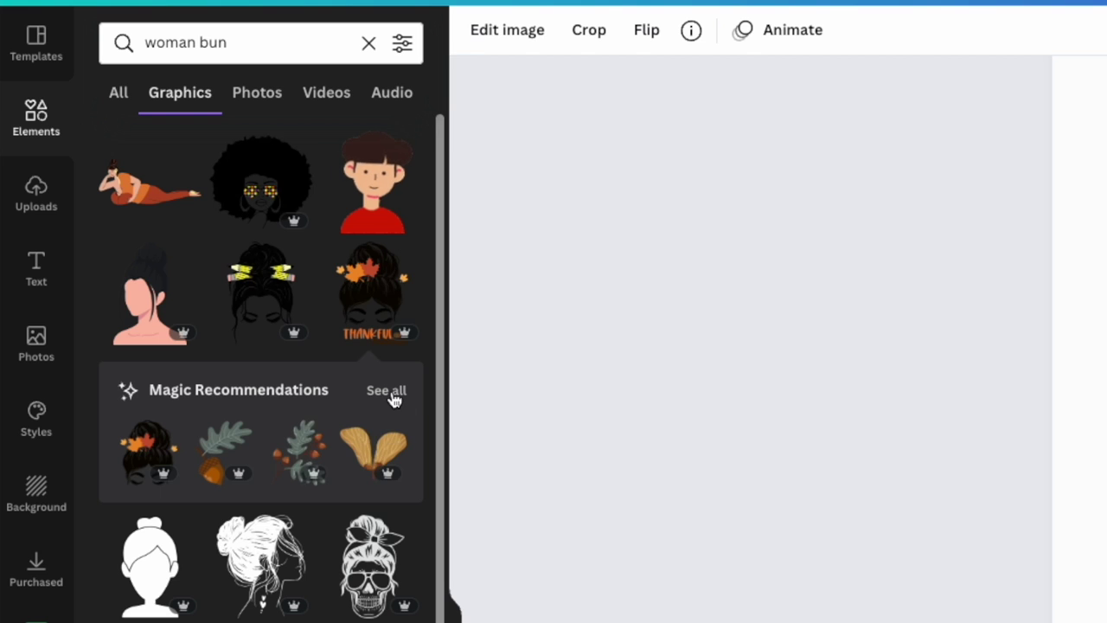
left_click(172, 235)
scroll(185, 207, "down", 3)
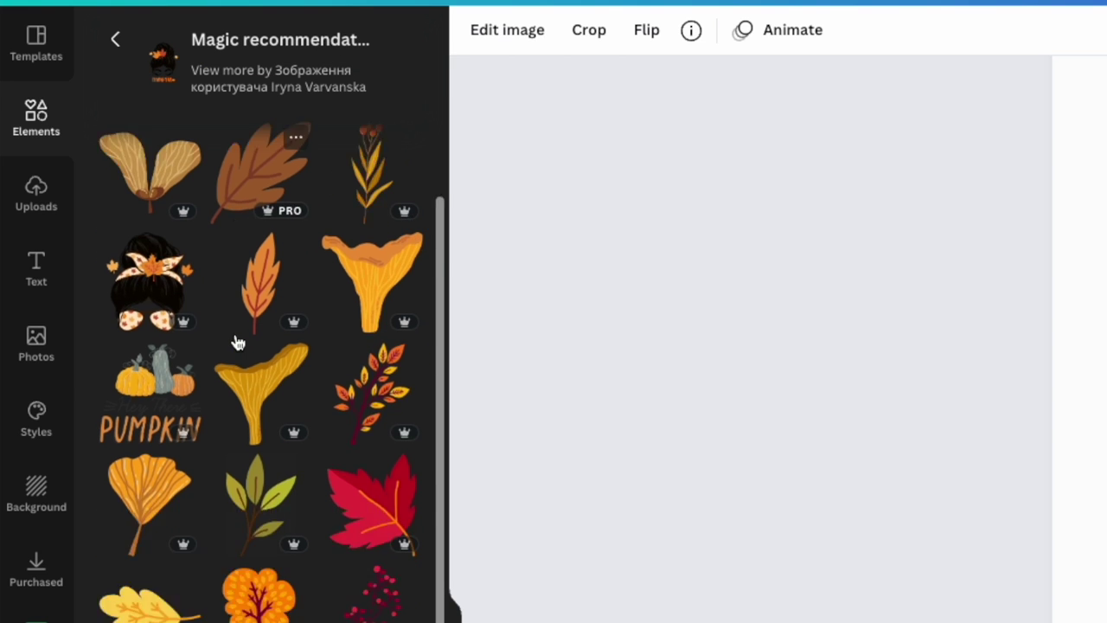
scroll(238, 394, "down", 6)
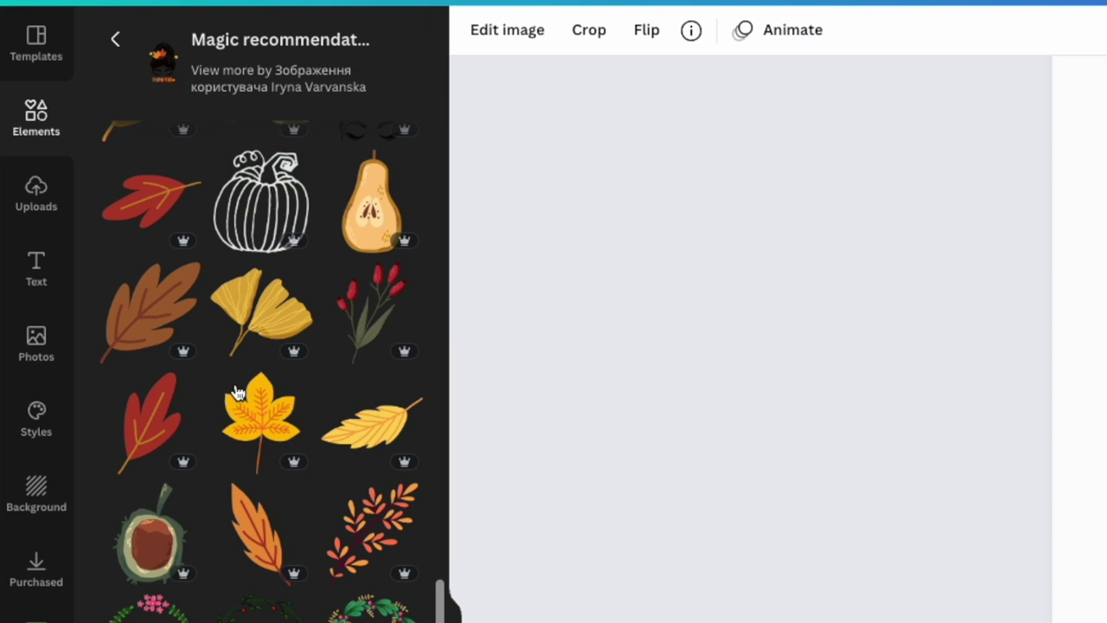
left_click(235, 489)
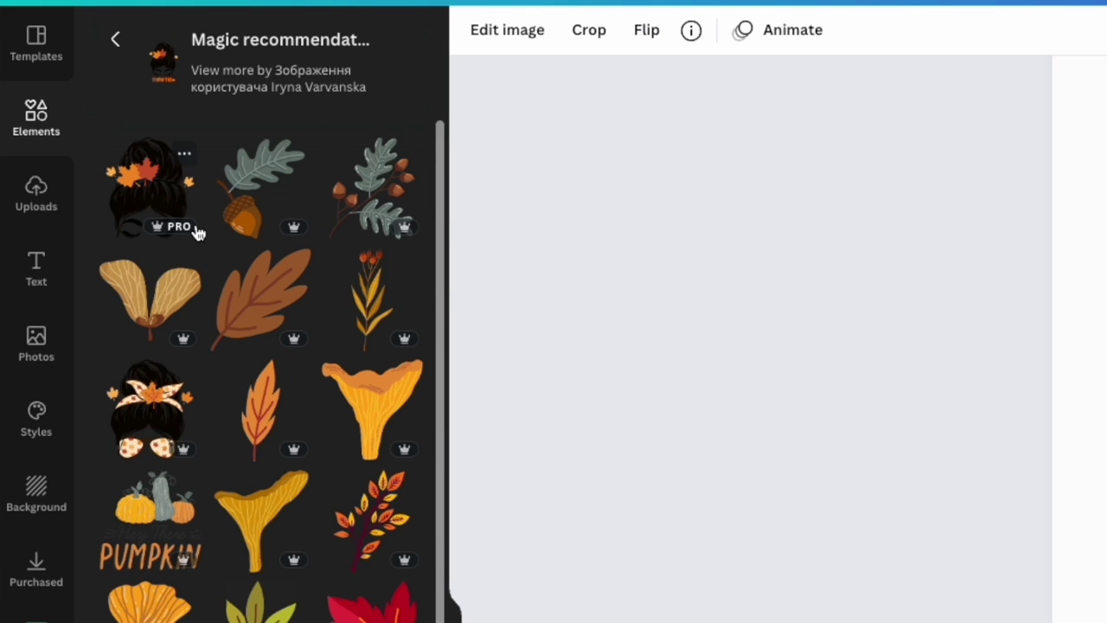
left_click(144, 421)
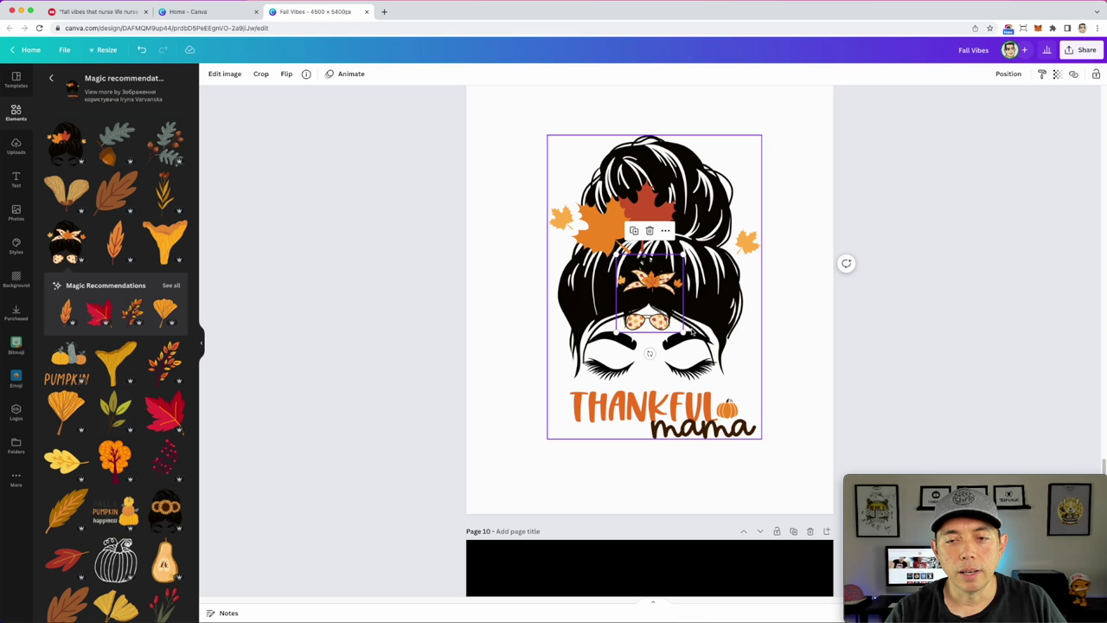
Enlarge the headband and sunglasses graphic and align it over the hair and face of the "Thankful mama" woman
left_click_drag(749, 390, 807, 442)
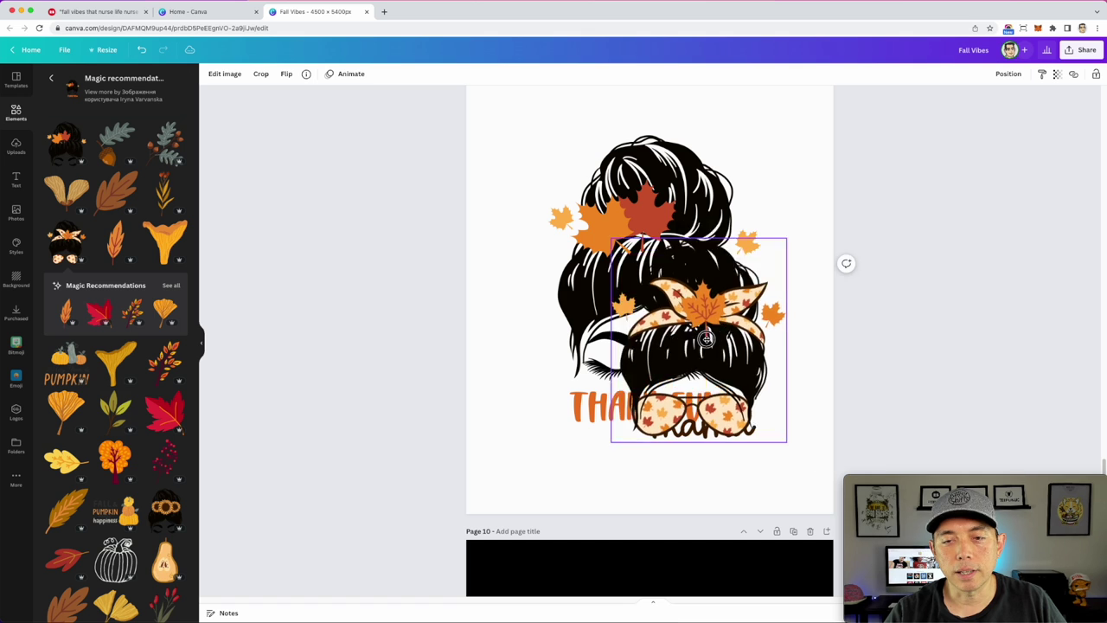
left_click_drag(699, 340, 635, 237)
left_click_drag(728, 354, 766, 398)
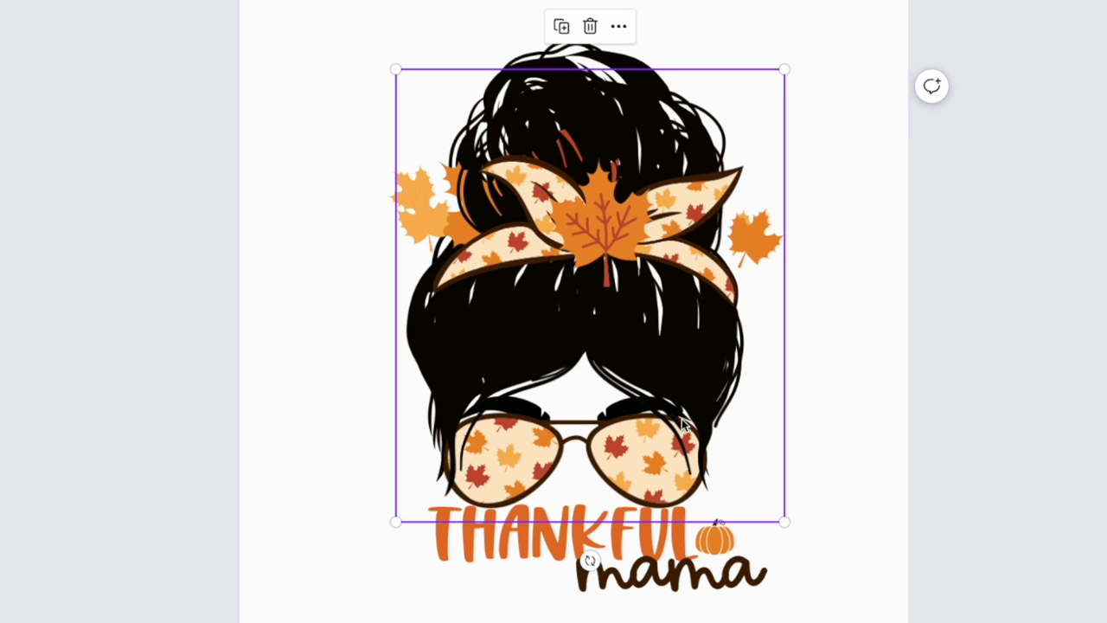
left_click_drag(635, 308, 628, 289)
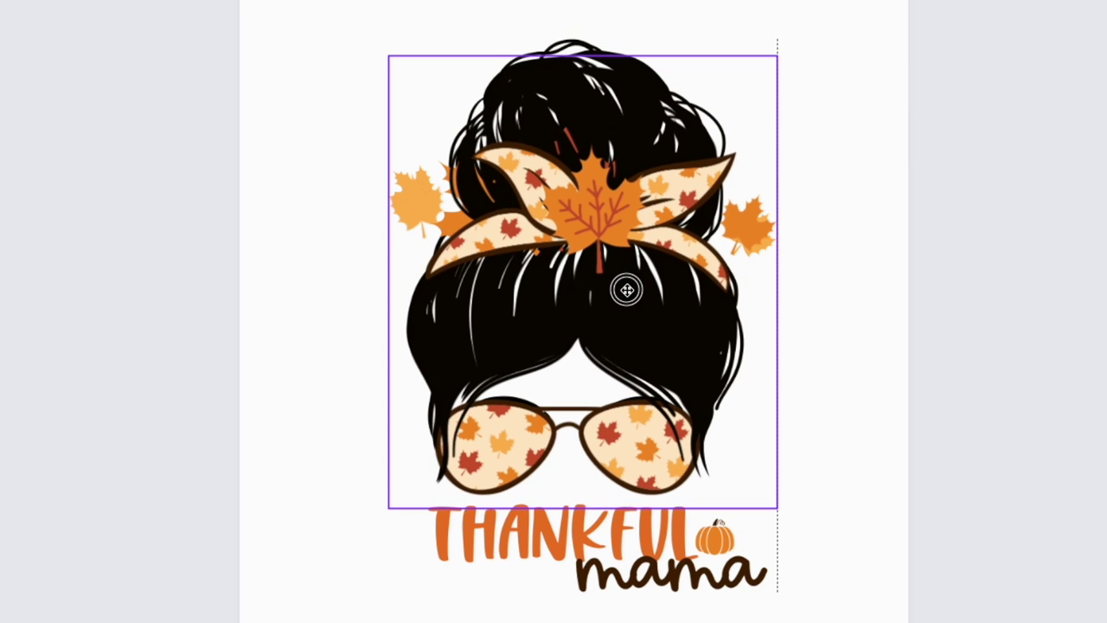
left_click_drag(778, 510, 785, 514)
left_click_drag(680, 365, 576, 348)
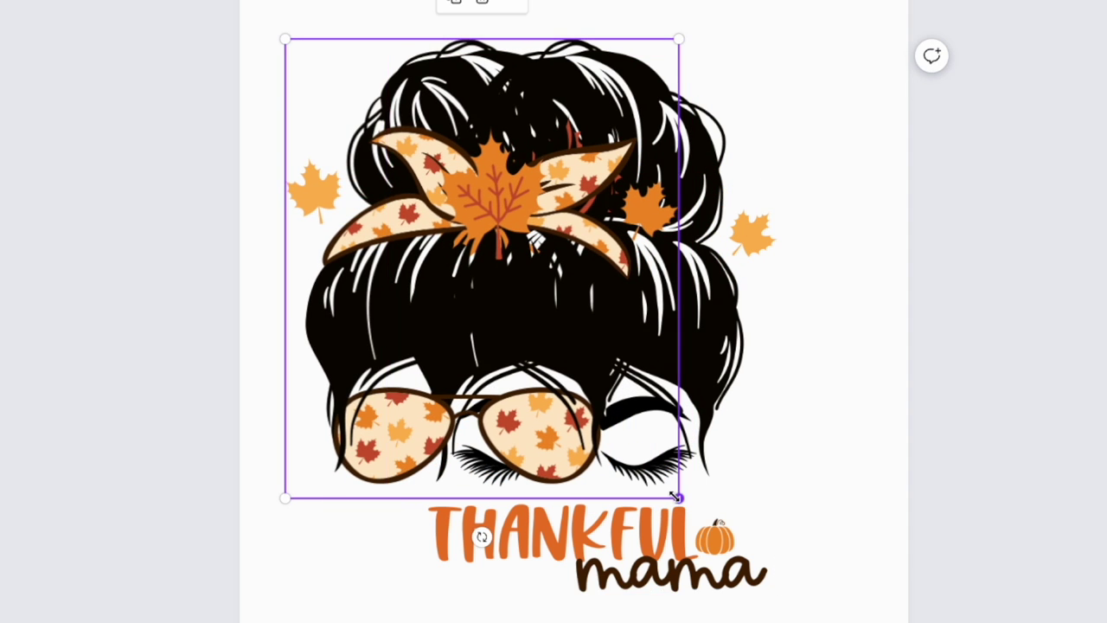
left_click_drag(563, 381, 668, 390)
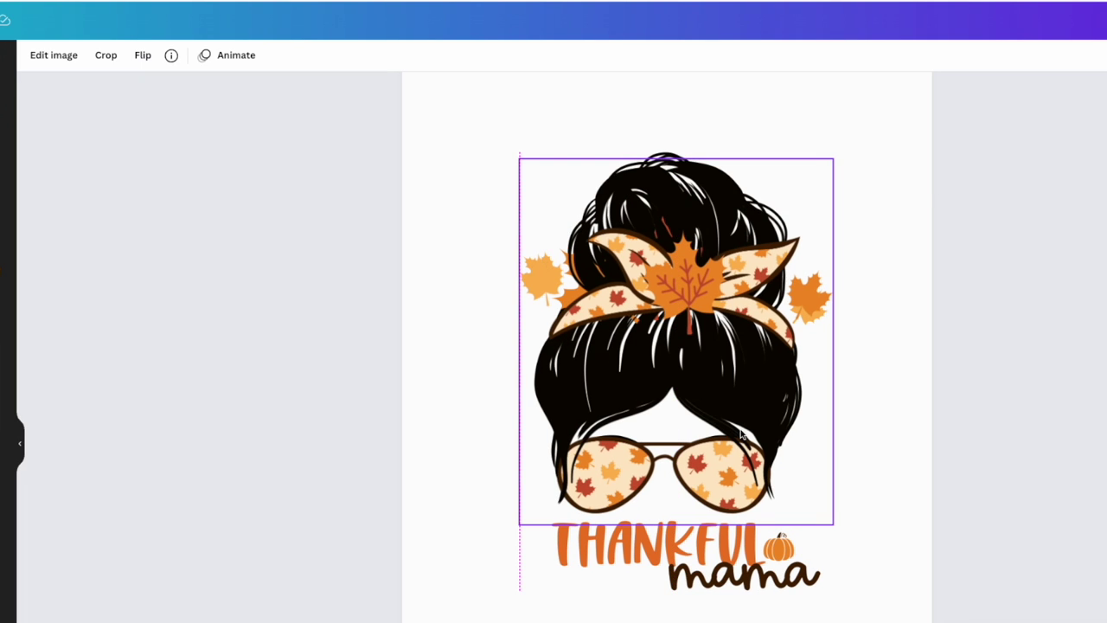
Crop the headband and sunglasses graphic down to just the sunglasses
left_click_drag(742, 434, 742, 434)
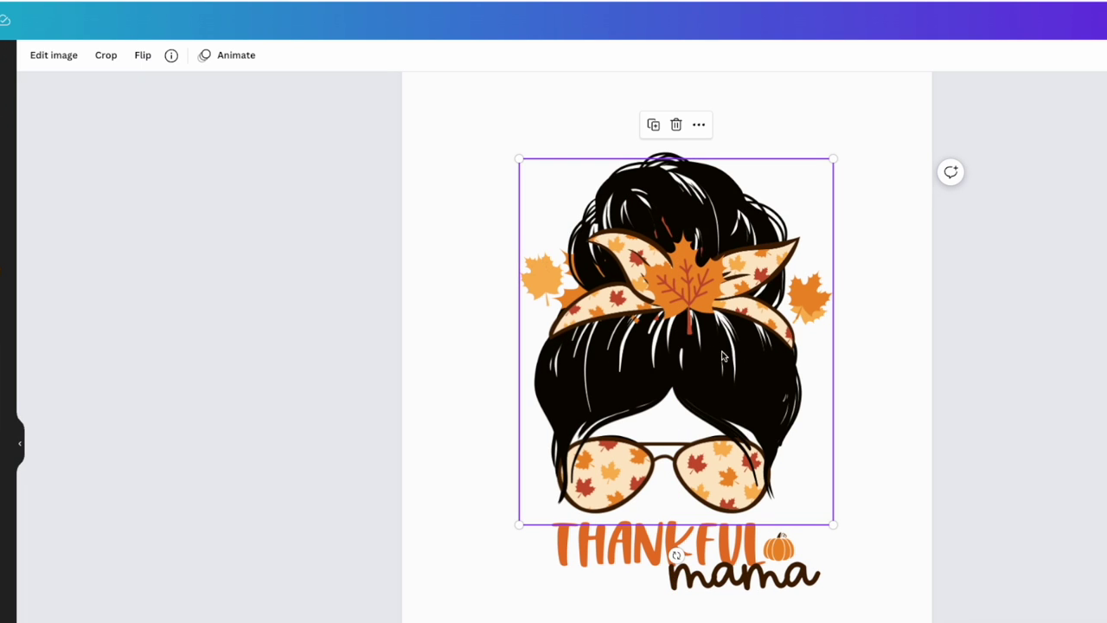
left_click(100, 55)
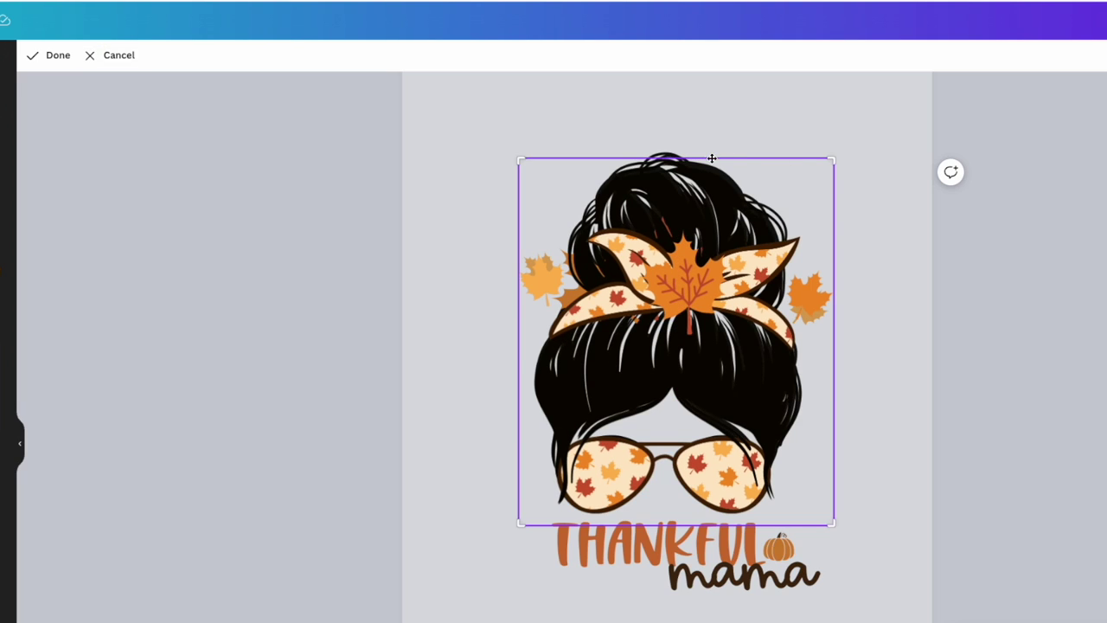
left_click_drag(839, 190, 858, 434)
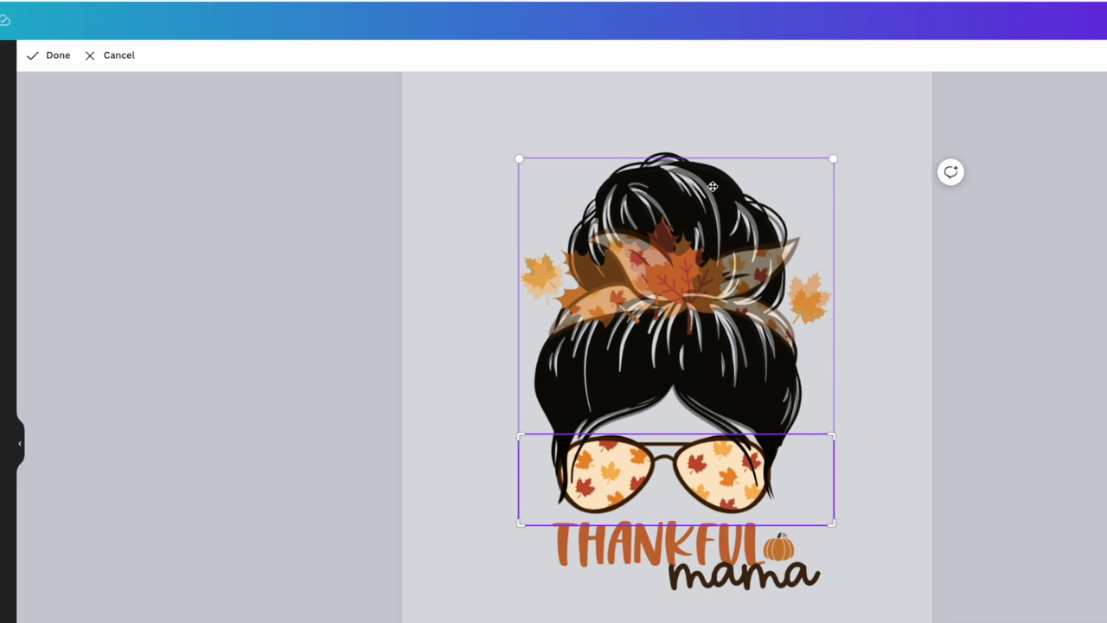
left_click(982, 270)
Crop the eyes and the "Thankful mama" lettering off the bun-woman graphic, keeping only the hair and leaves
left_click(686, 192)
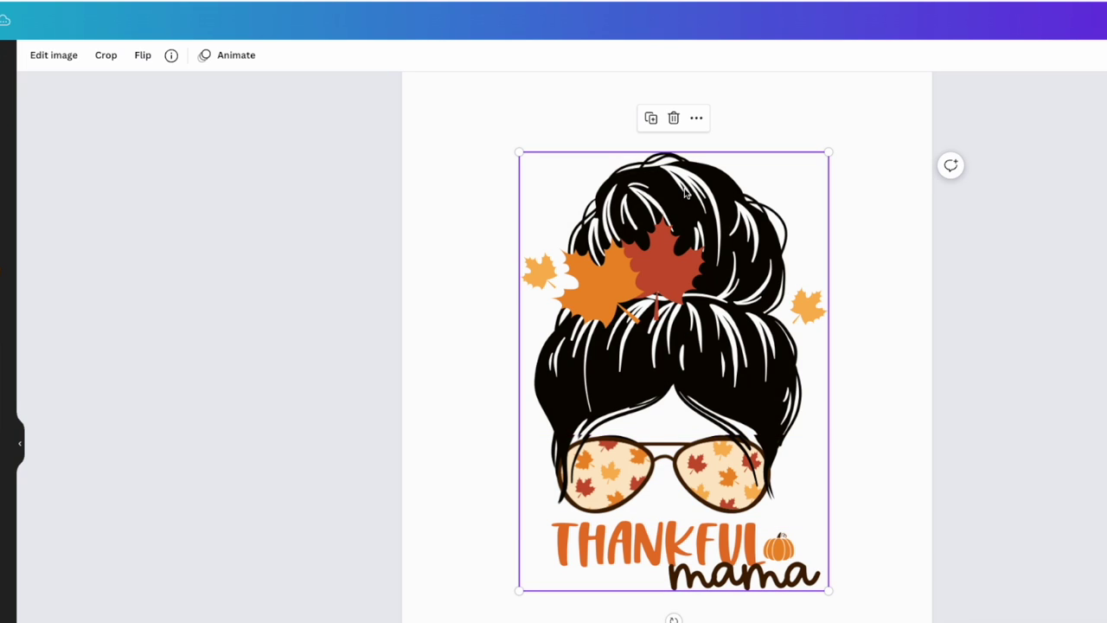
left_click(105, 56)
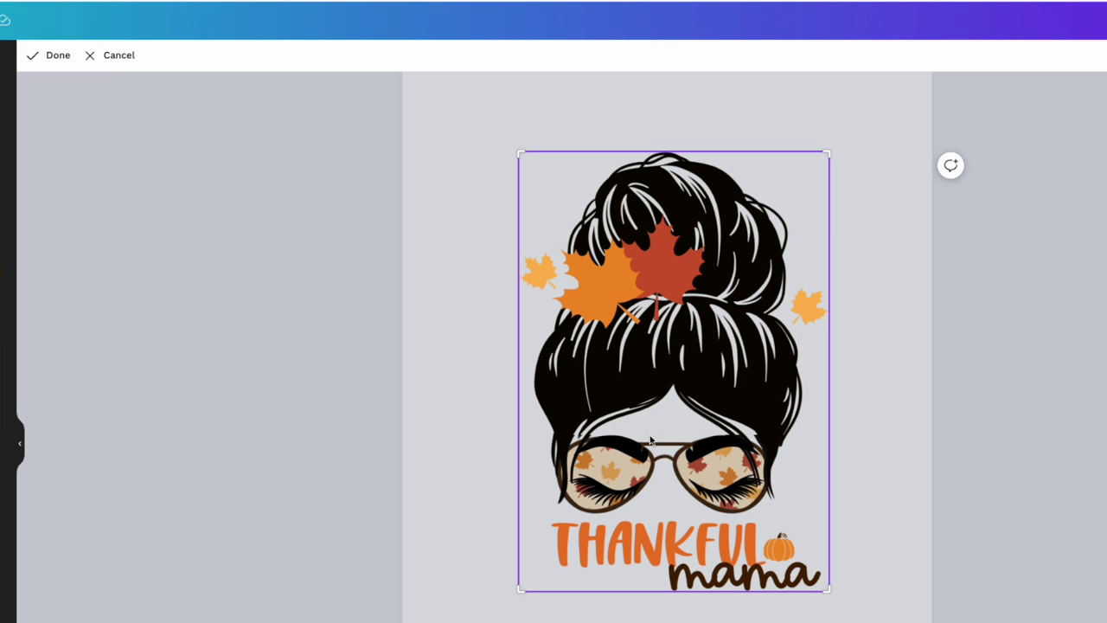
left_click_drag(524, 588, 515, 435)
left_click(854, 395)
left_click(937, 447)
Enlarge the cropped sunglasses slightly so they fit the sides of the woman's hair
left_click(828, 442)
left_click_drag(835, 434, 838, 434)
left_click(866, 380)
left_click(818, 446)
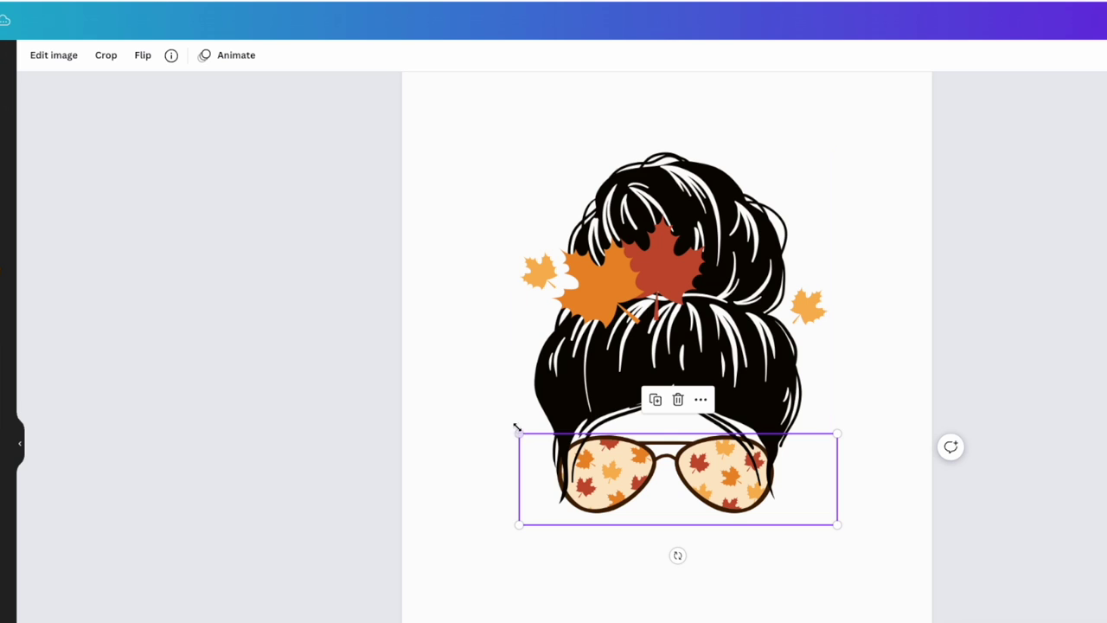
left_click_drag(519, 433, 515, 432)
Cut the hair and sunglasses from page 9 and paste a copy of page 8's grouped bun woman in their place
left_click(729, 308)
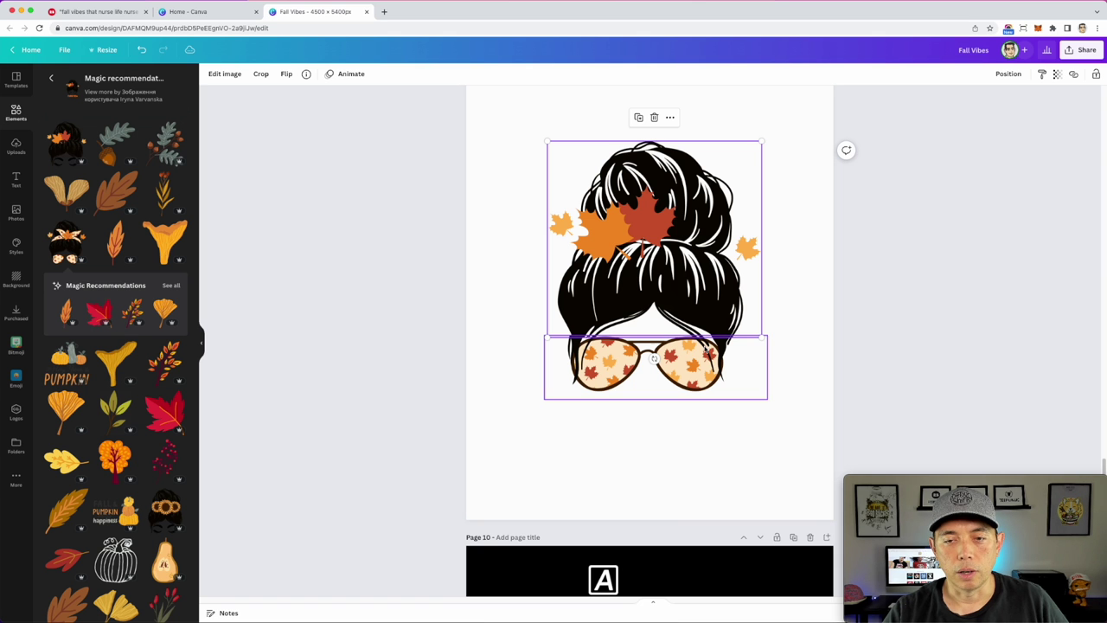
left_click(705, 355)
left_click(691, 218, "shift")
key("ctrl+x")
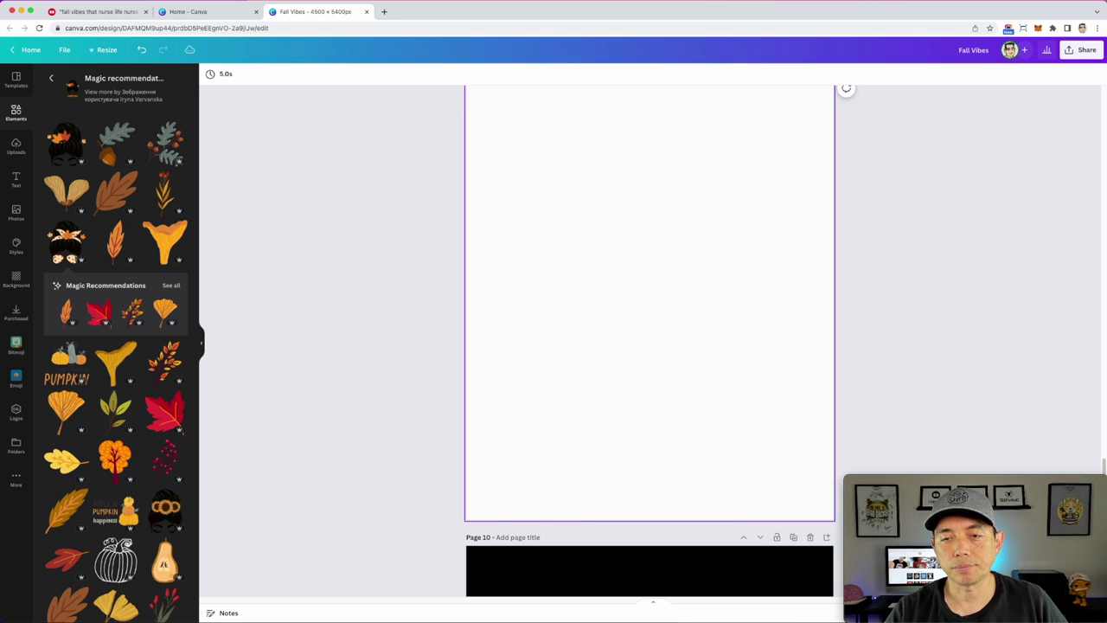
scroll(675, 180, "up", 5)
key("ctrl+v")
mouse_move(673, 182)
left_mouse_down()
mouse_move(705, 173)
mouse_move(670, 175)
mouse_move(680, 191)
left_mouse_up()
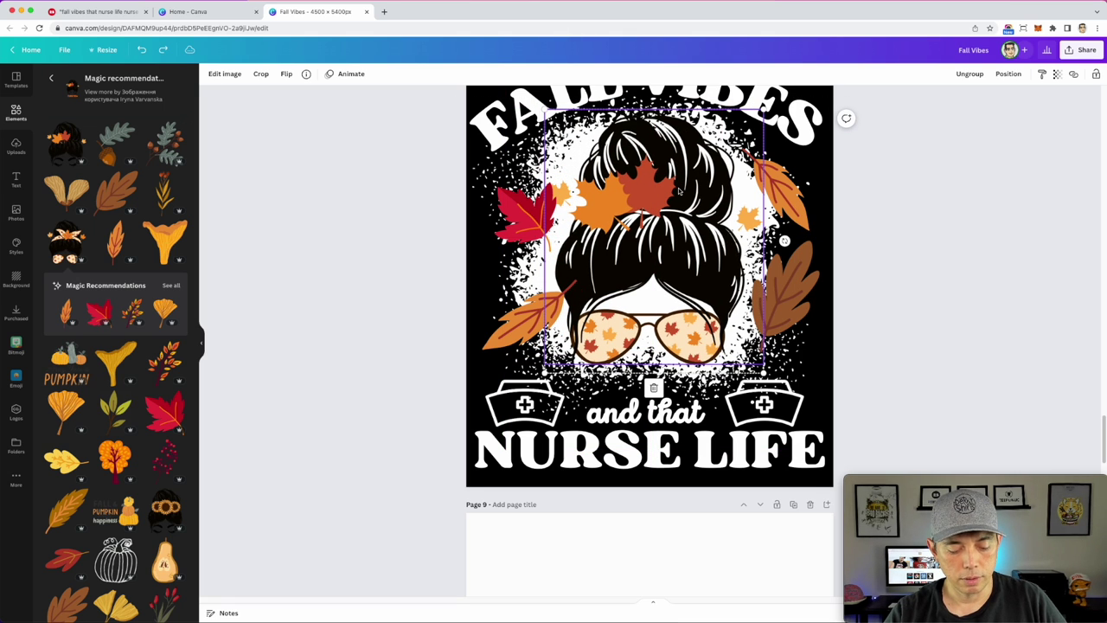
scroll(680, 191, "down", 8)
left_click(677, 275)
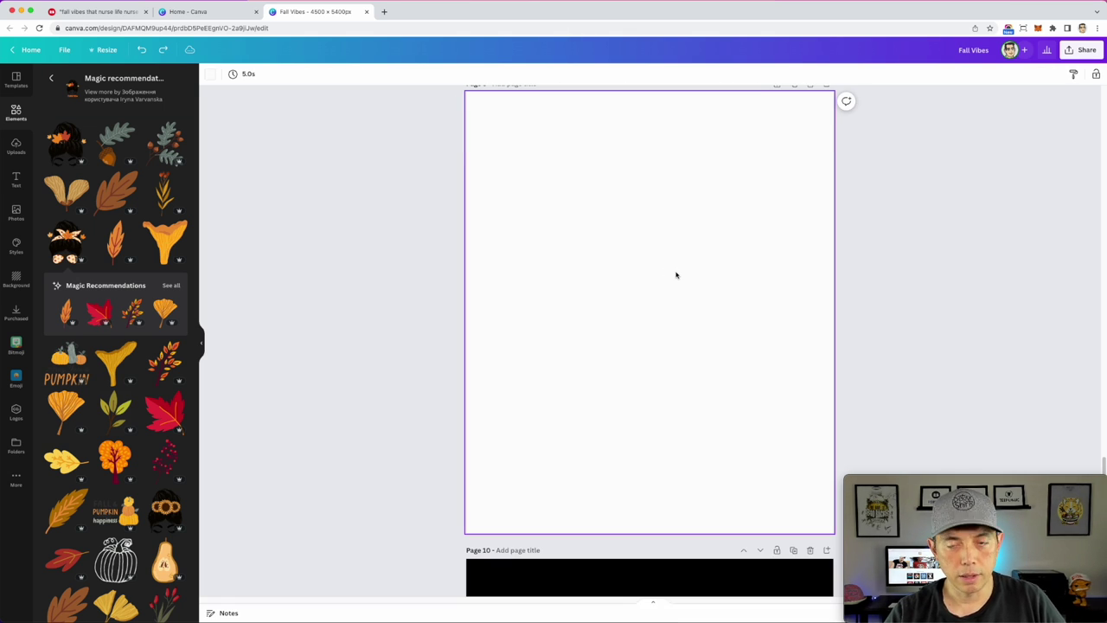
key("super+v")
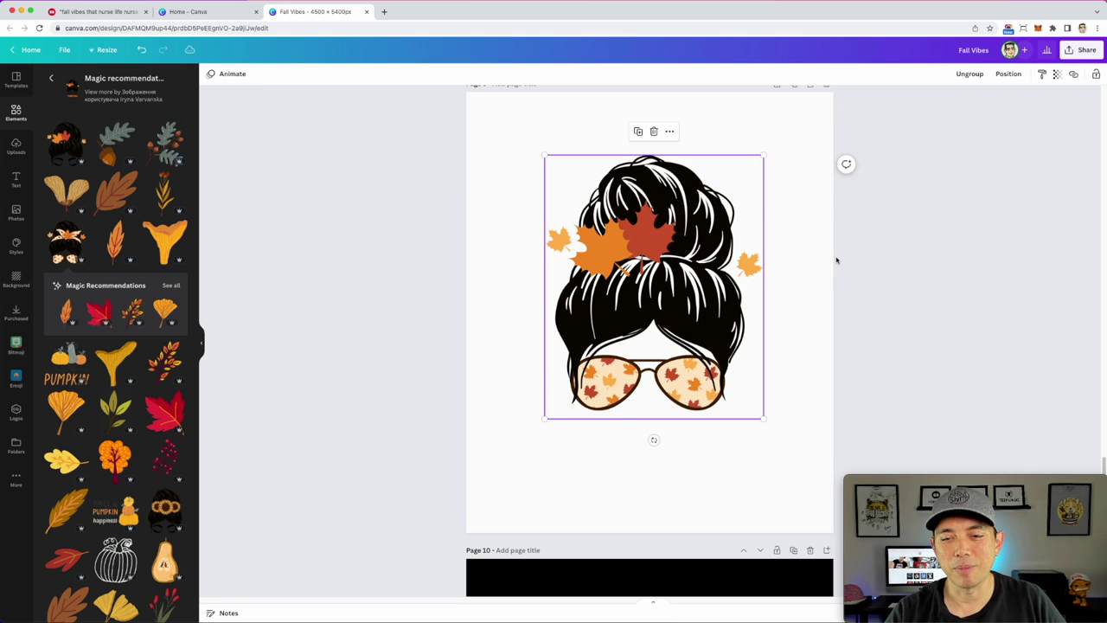
left_click(833, 260)
left_click(538, 195)
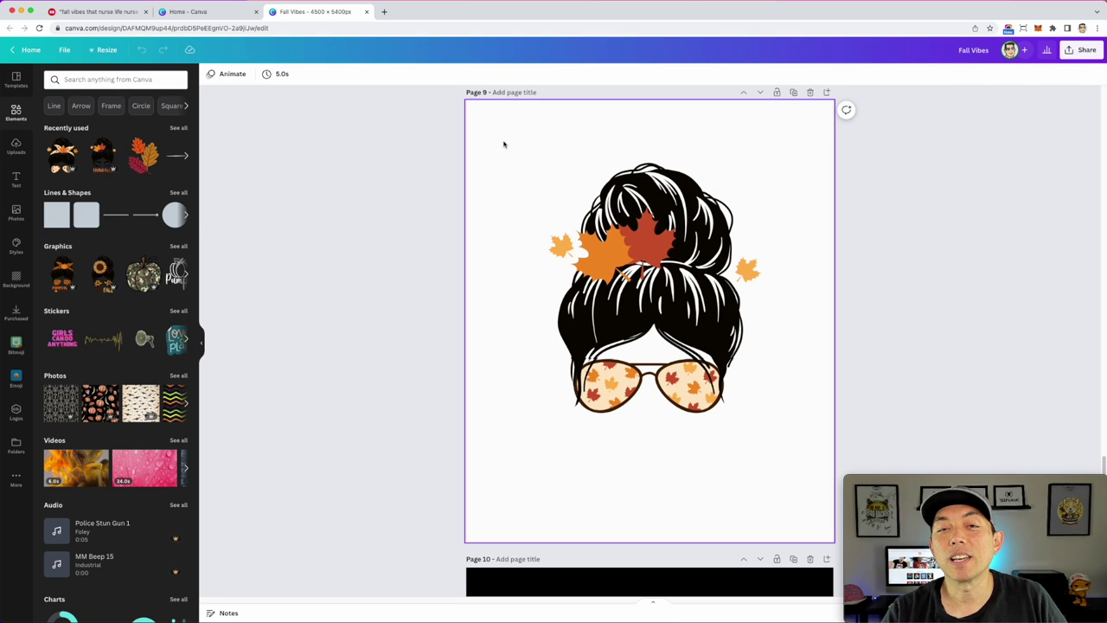
Set page 9's background to light cyan
left_click(504, 140)
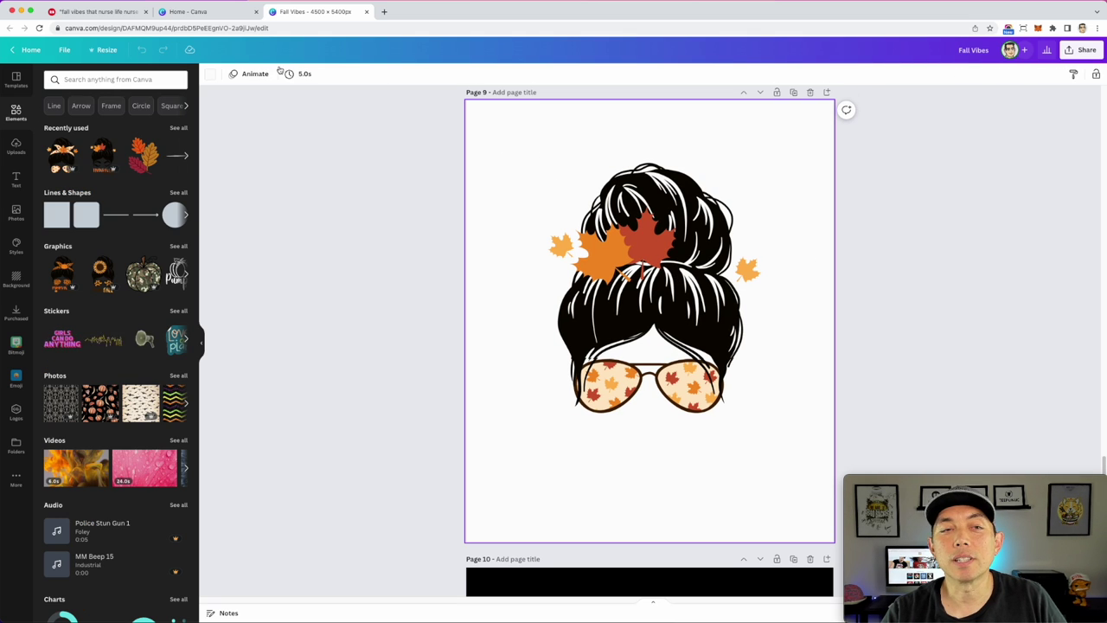
left_click(211, 75)
left_click(53, 198)
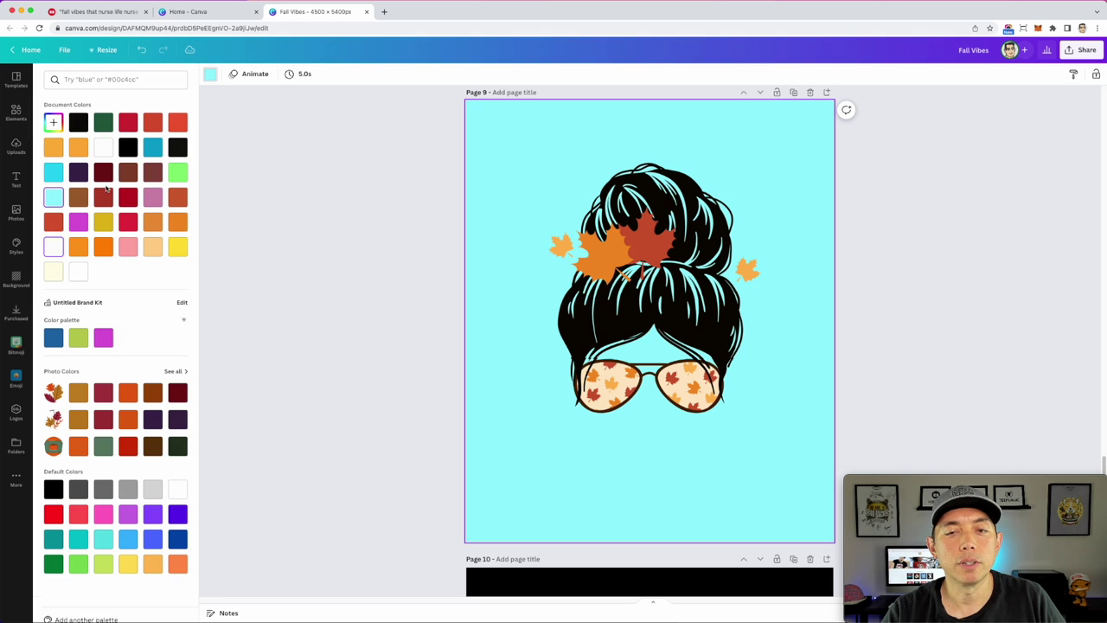
left_click(320, 144)
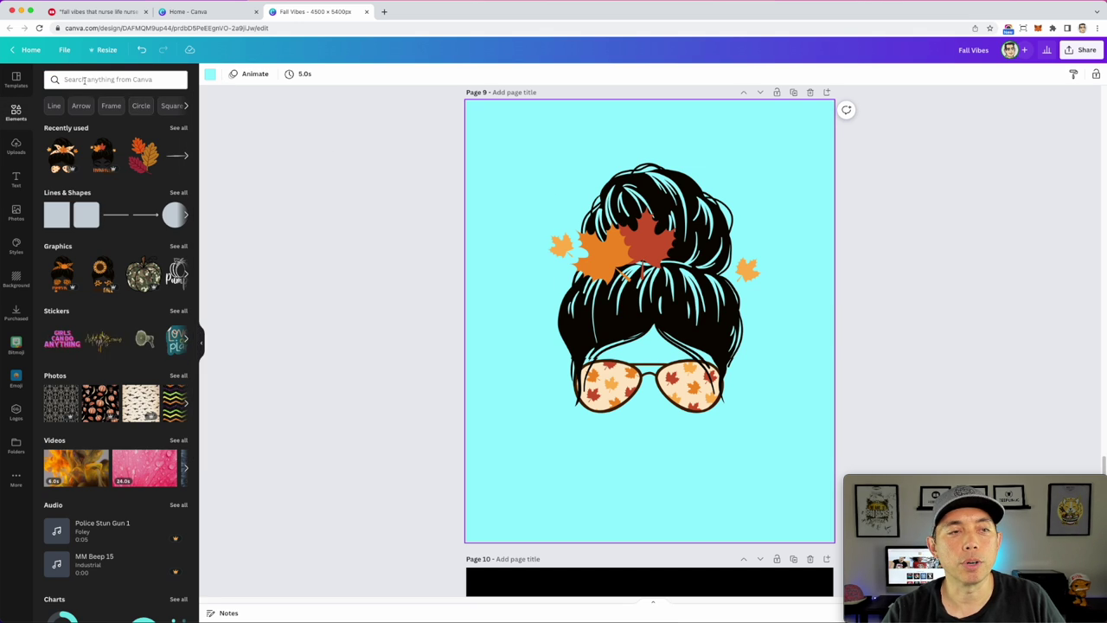
Search the elements for "WHITE SPRAY BORDER"
left_click(81, 79)
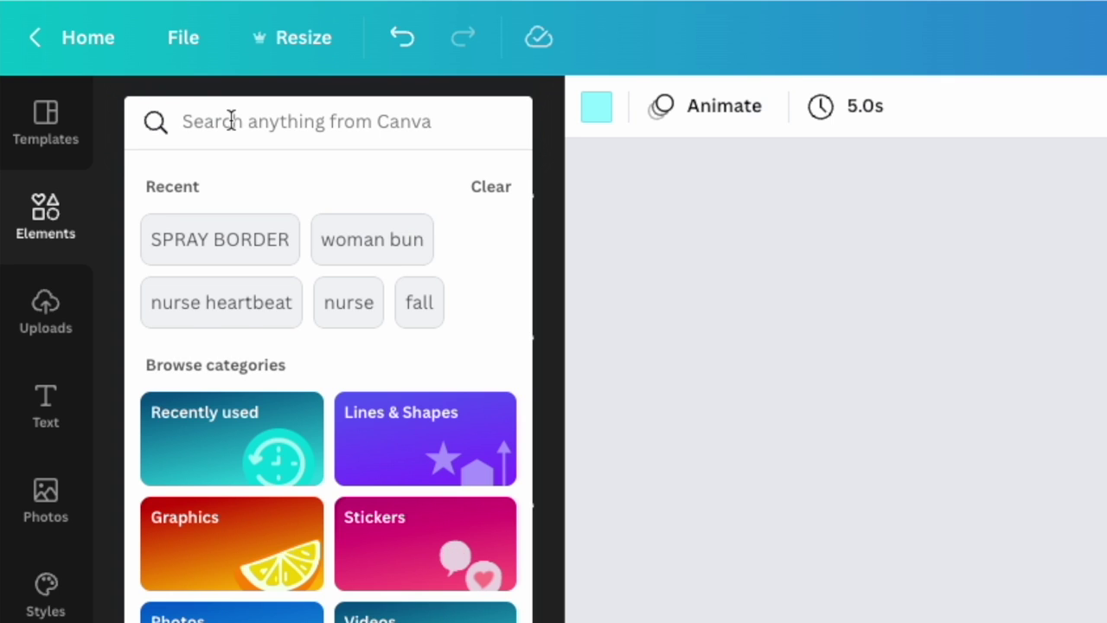
type("WHITE SPRAY OR")
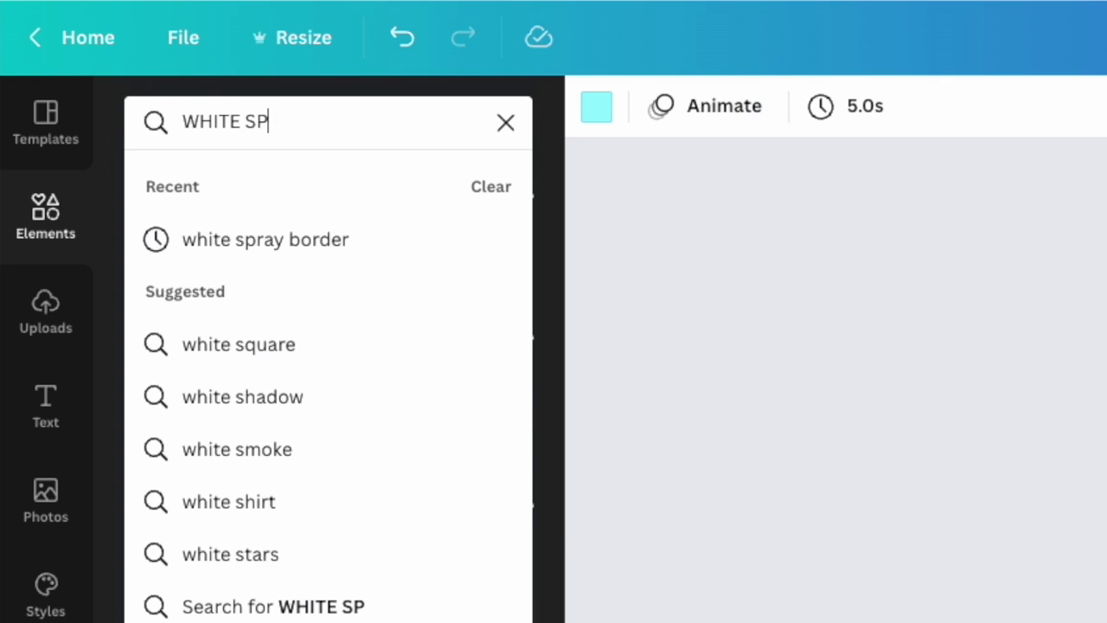
key("BackSpace")
key("BackSpace")
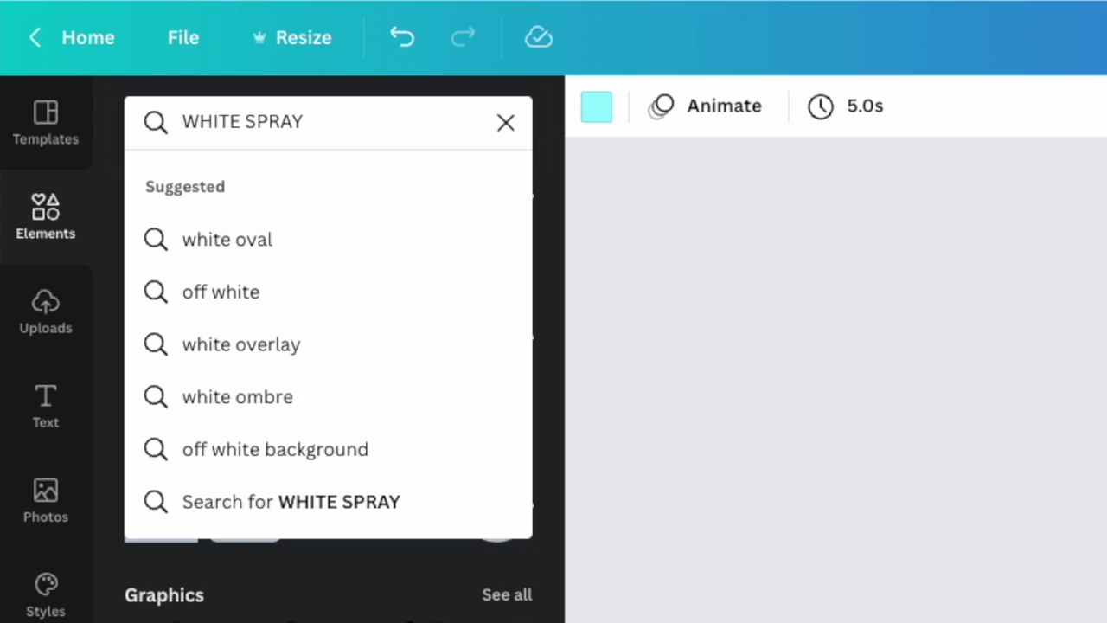
type("BORDER")
key("Return")
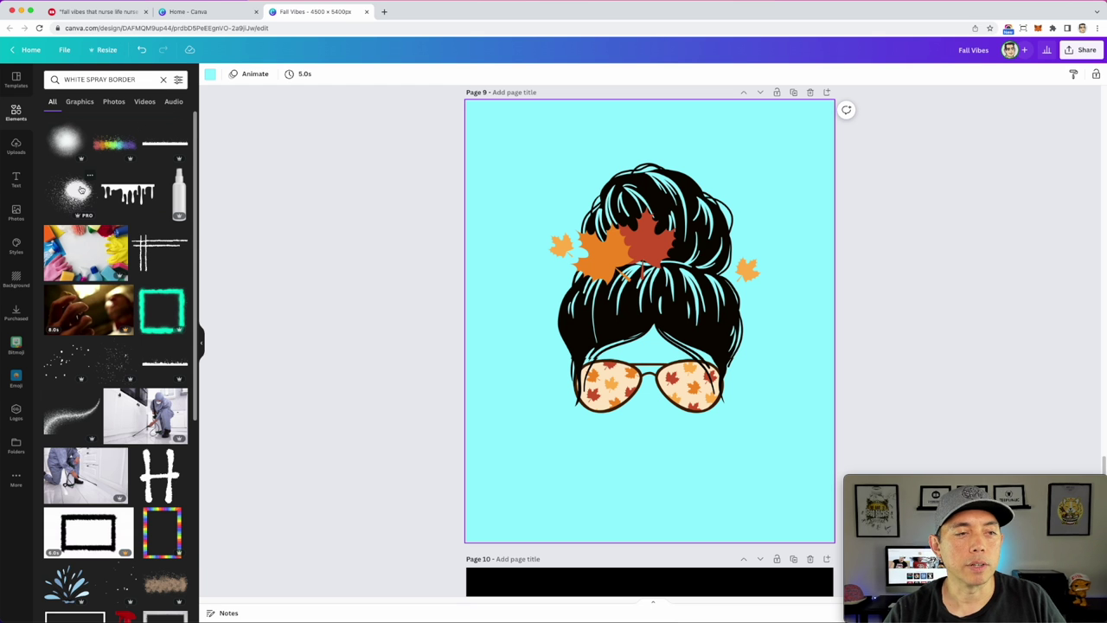
Add the round spray splatter to page 9, move it to the page's upper-left area and recolour it white
left_click(80, 189)
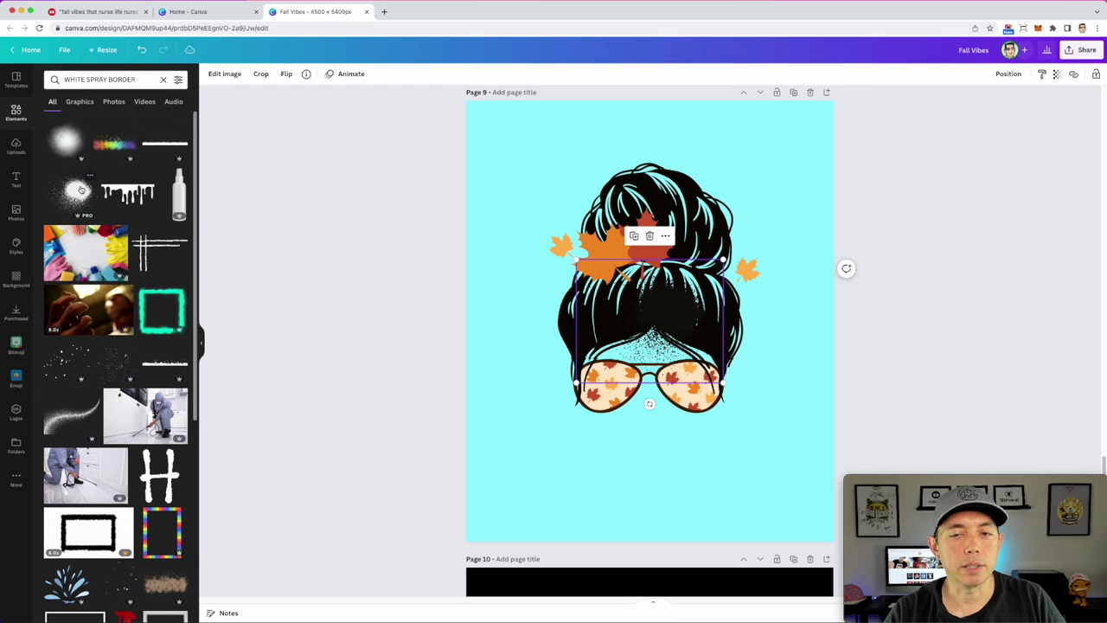
left_click_drag(661, 321, 546, 177)
left_click(210, 74)
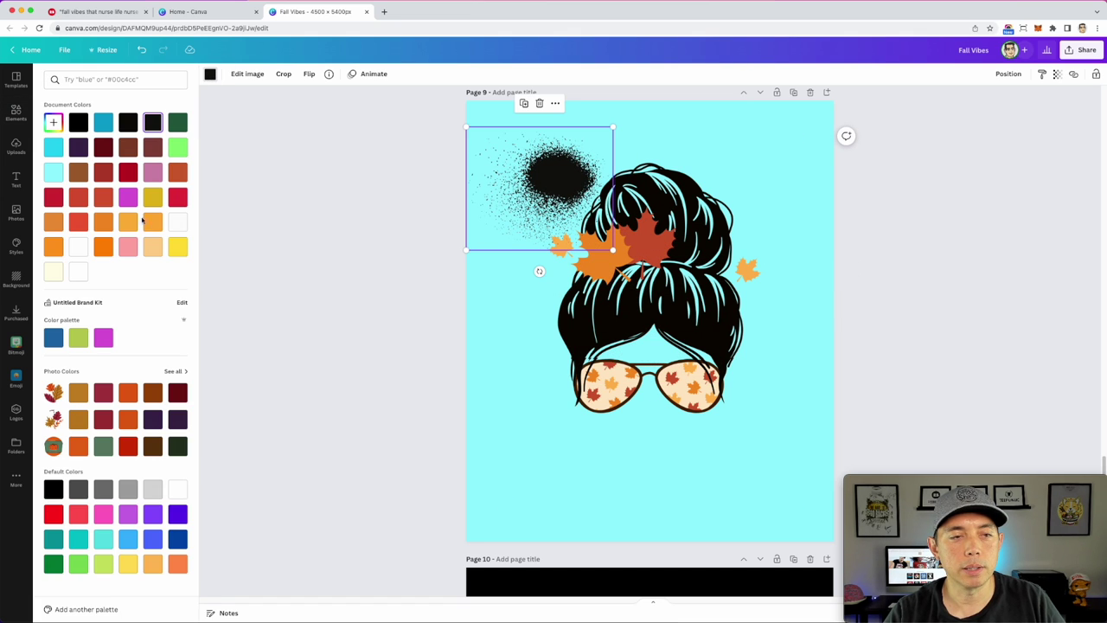
left_click(179, 226)
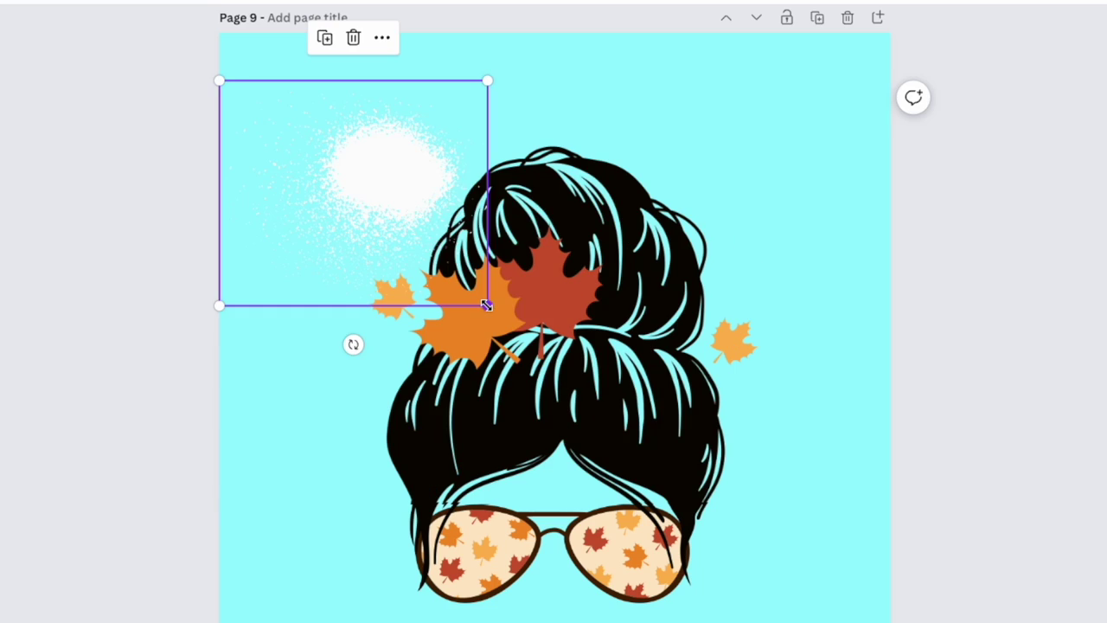
Enlarge the white splatter over the bun and send it to the back, behind the woman
left_click_drag(612, 248, 710, 327)
left_click_drag(666, 447, 715, 495)
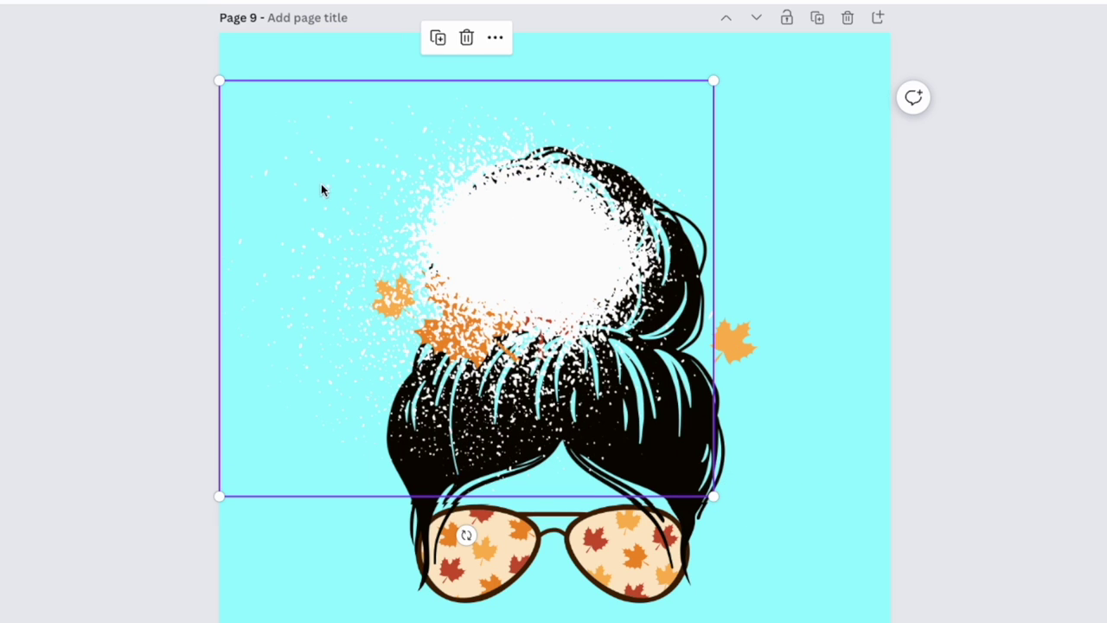
right_click(526, 177)
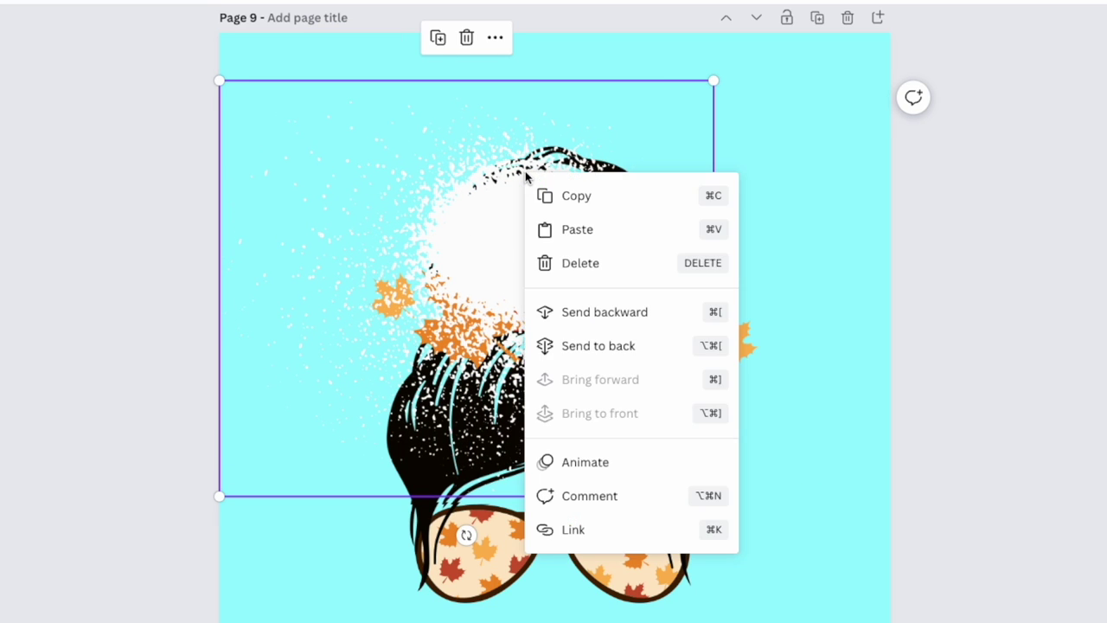
left_click(635, 346)
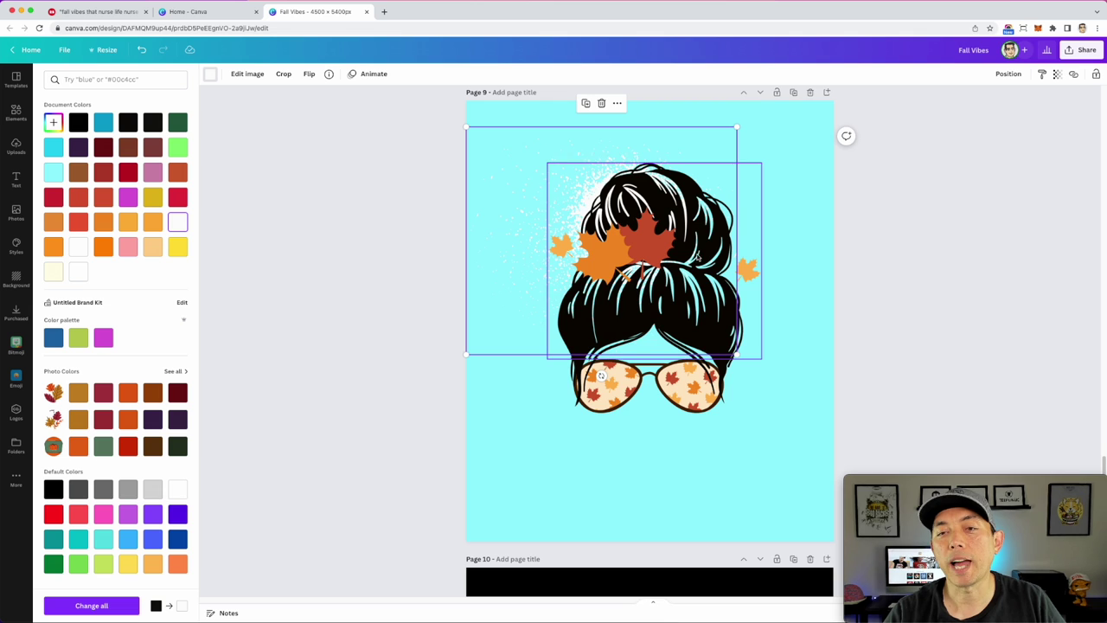
Enlarge the splatter further, then duplicate, rotate and place copies behind the woman to form a white halo around her head
scroll(697, 256, "up", 10)
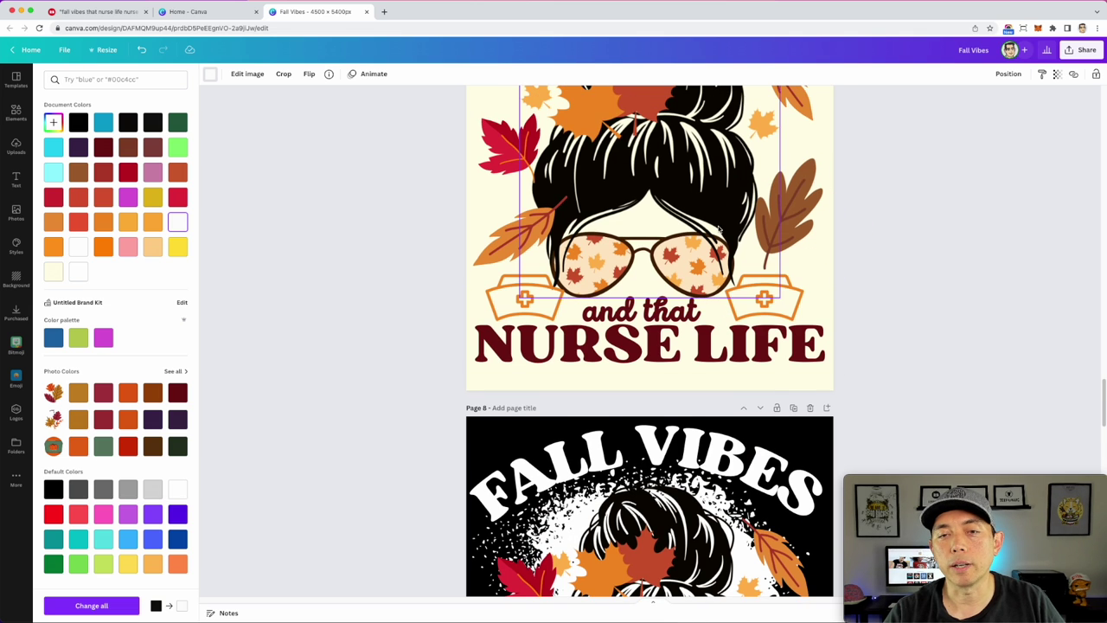
scroll(717, 225, "down", 5)
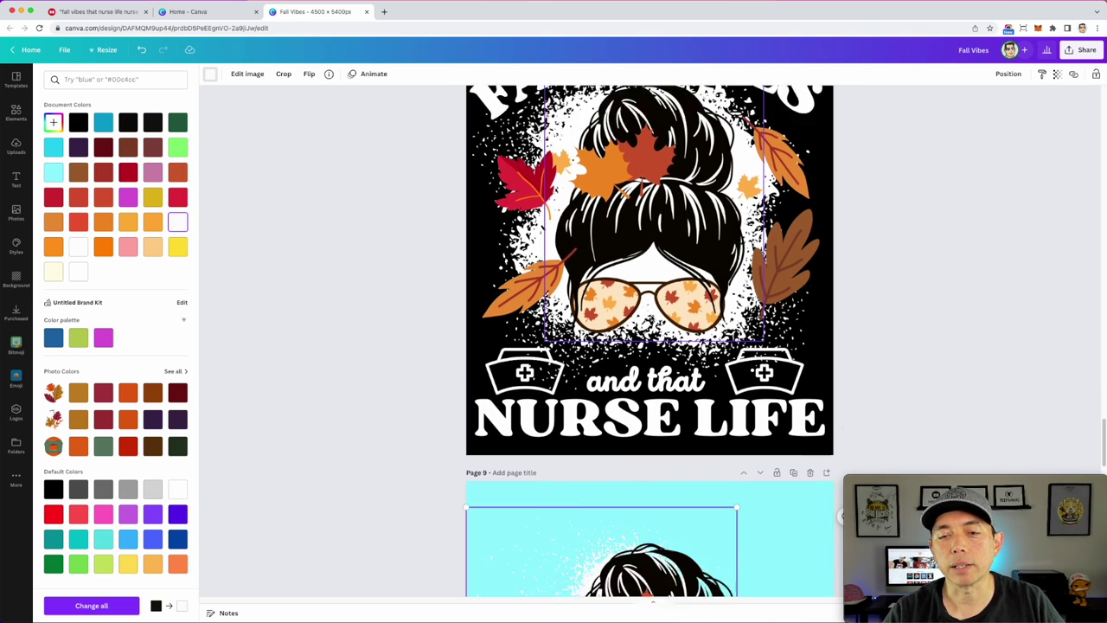
scroll(649, 346, "down", 4)
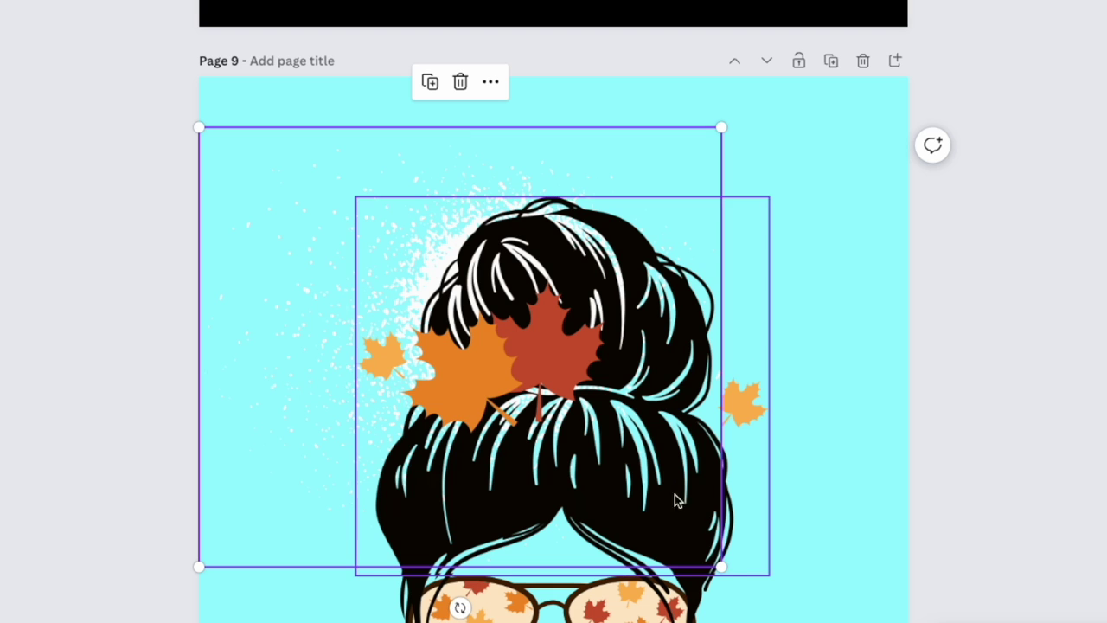
left_click_drag(722, 567, 786, 618)
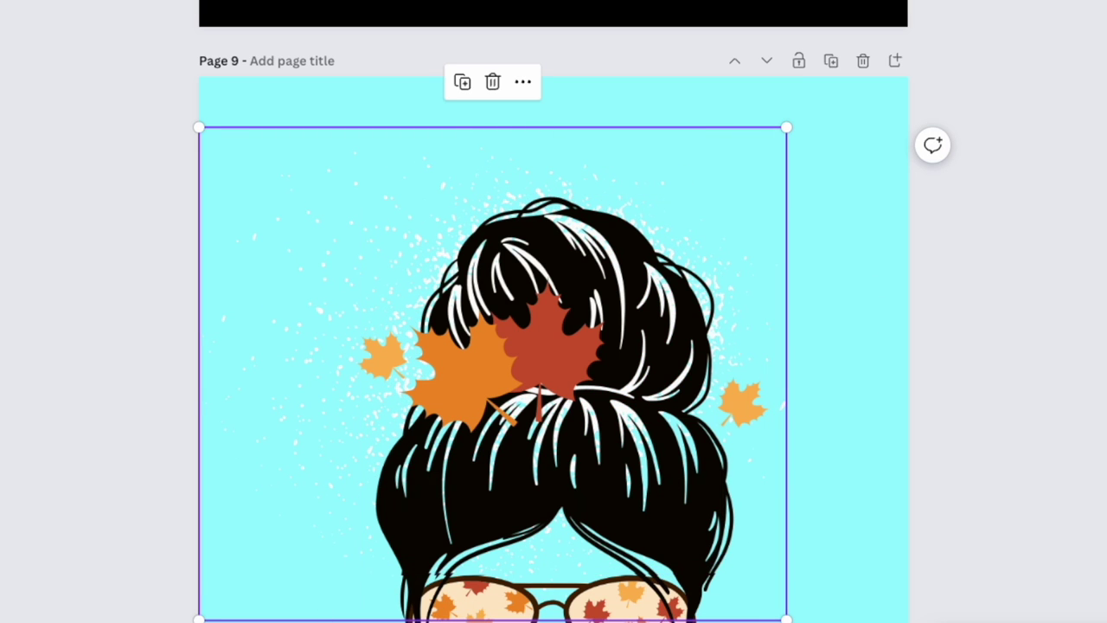
left_click_drag(493, 622, 721, 397)
left_click_drag(445, 164, 634, 180)
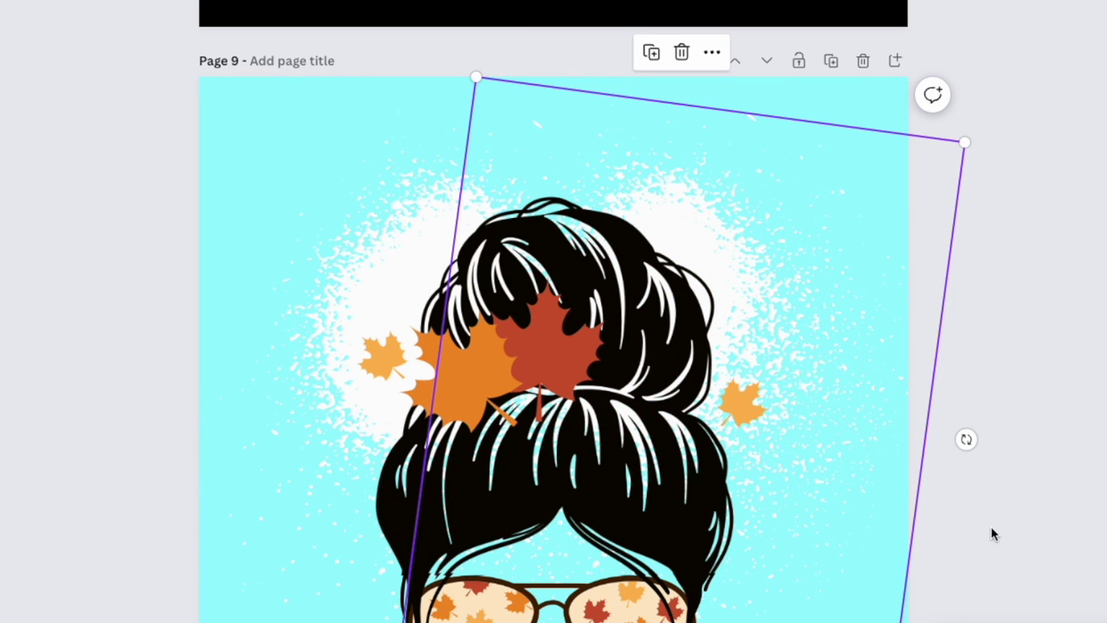
left_click_drag(966, 441, 787, 394)
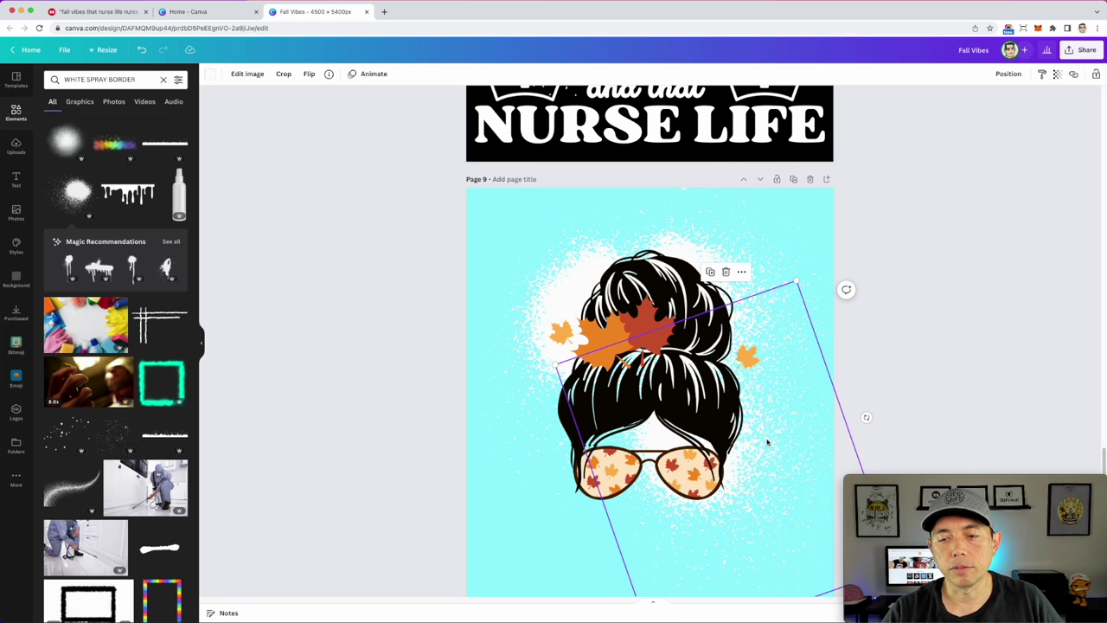
left_click_drag(767, 441, 666, 424)
Change page 9's background to black and compare the splatter effect with page 8's finished design
left_click(914, 277)
left_click(486, 201)
left_click(211, 75)
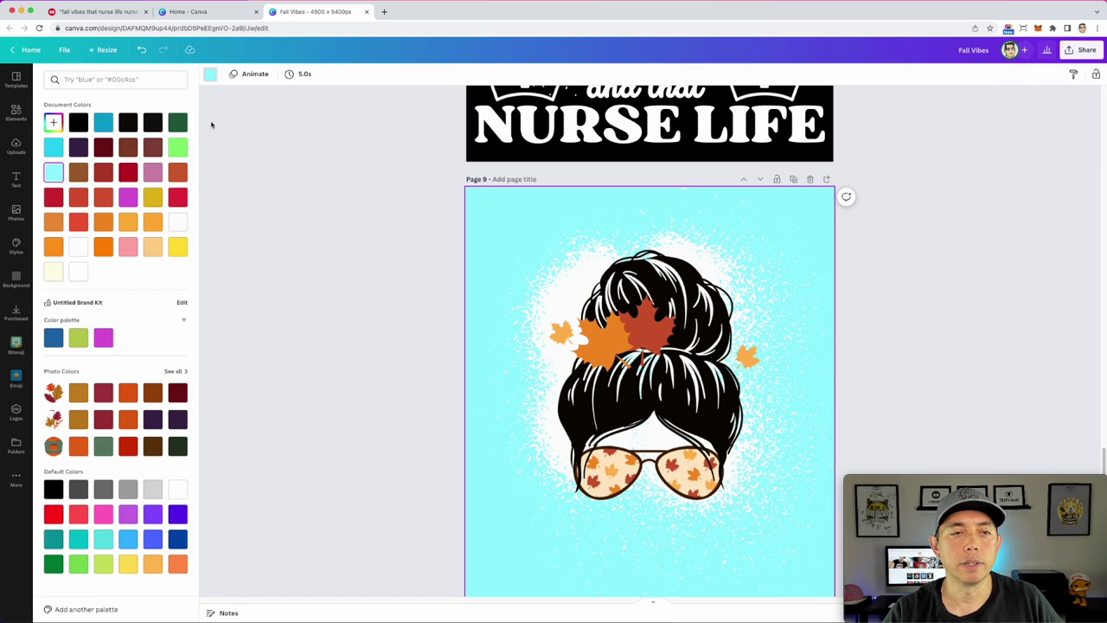
left_click(79, 126)
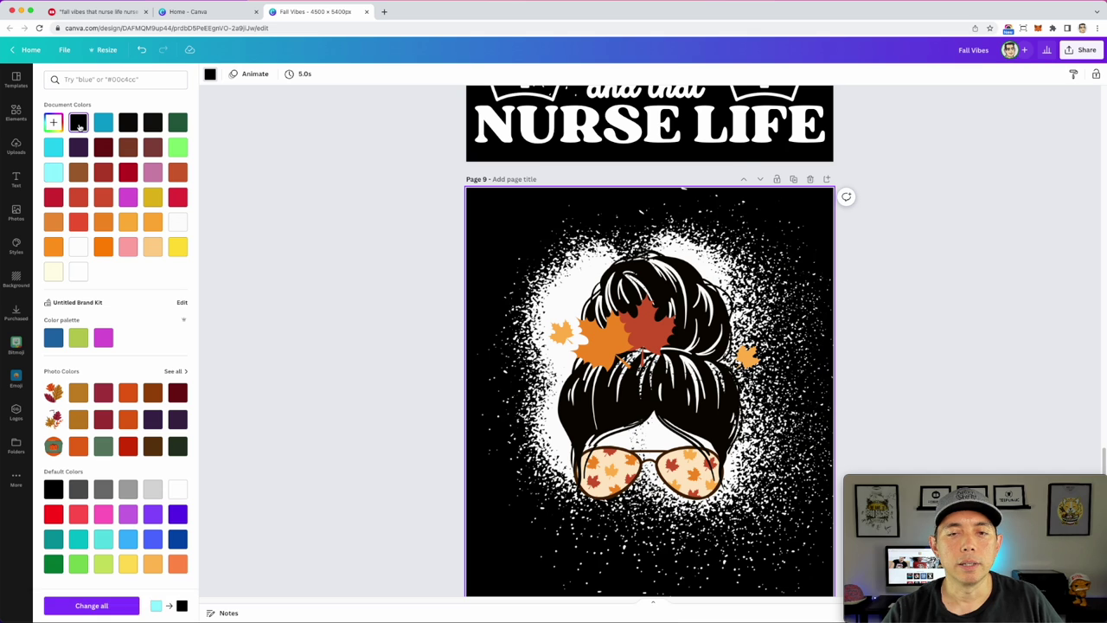
left_click(924, 308)
scroll(860, 346, "up", 5)
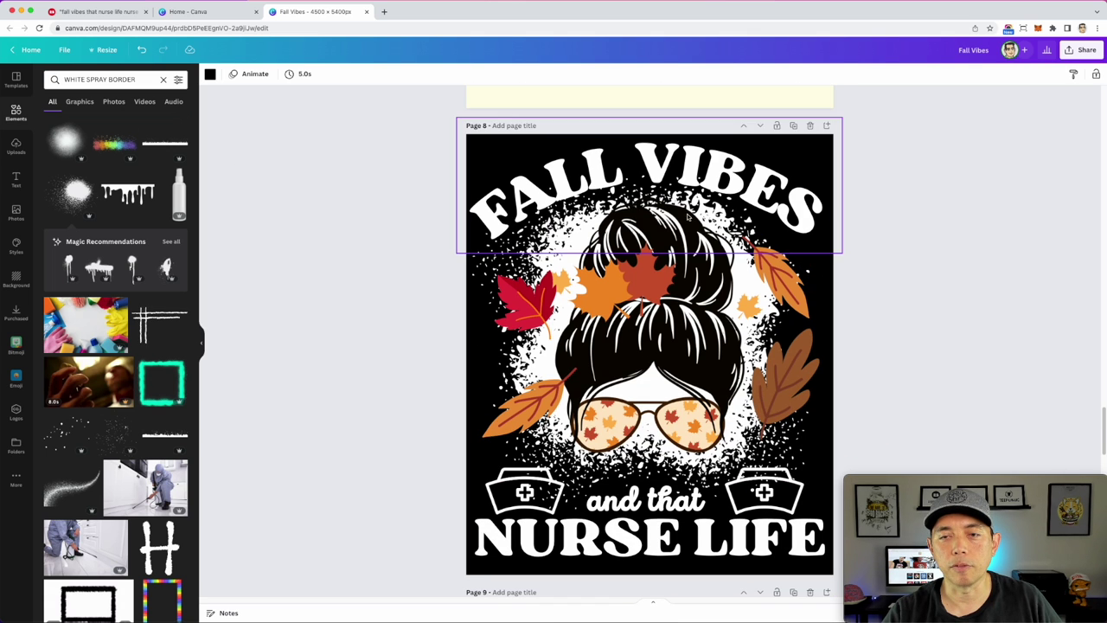
scroll(378, 309, "down", 5)
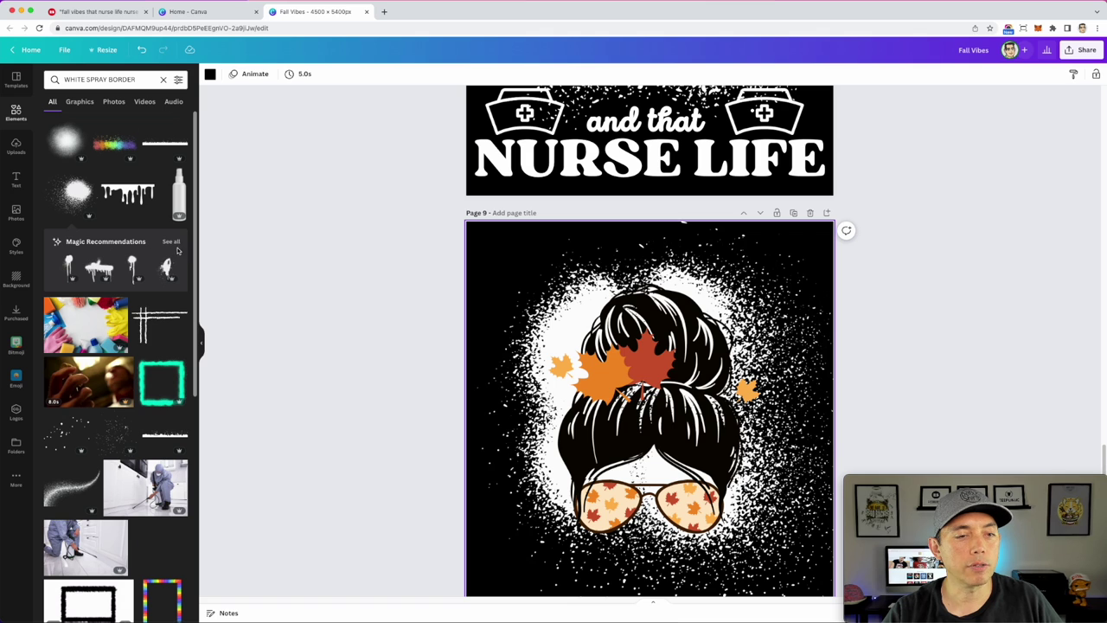
Browse the white spray's magic recommendations and the WHITE SPRAY BORDER graphics results for further splatter elements
left_click(172, 243)
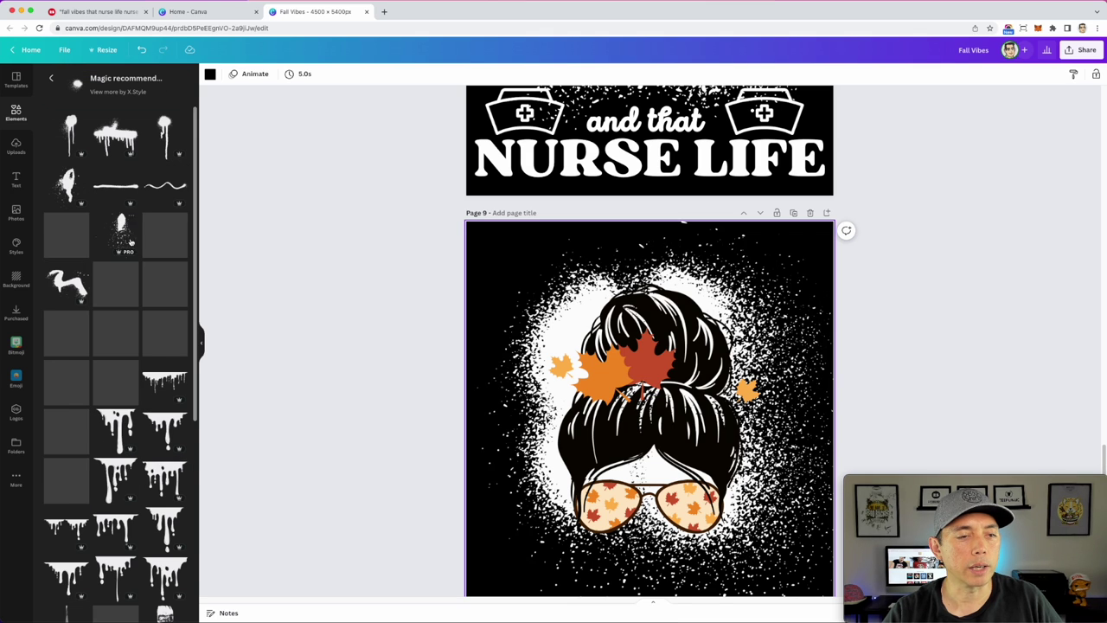
scroll(129, 268, "down", 1)
scroll(154, 393, "up", 3)
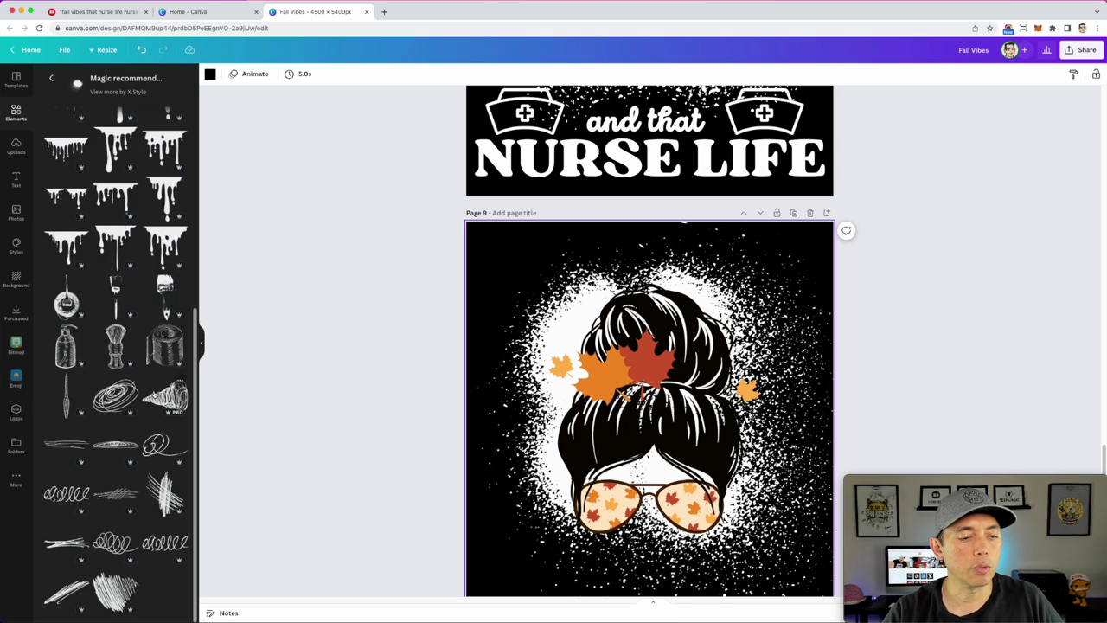
left_click(51, 77)
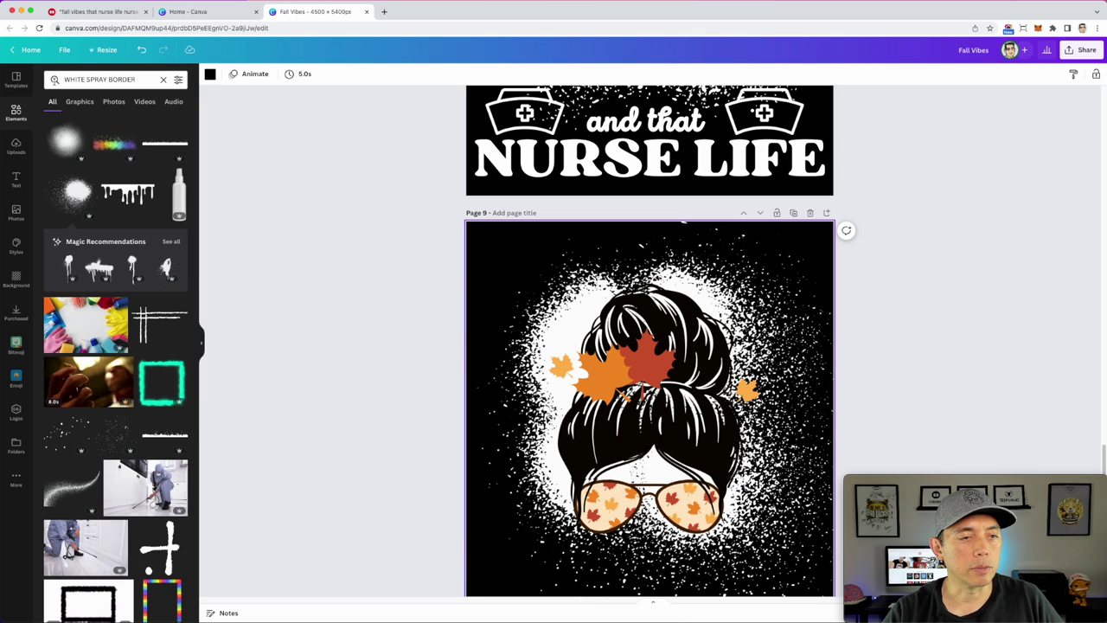
left_click(79, 102)
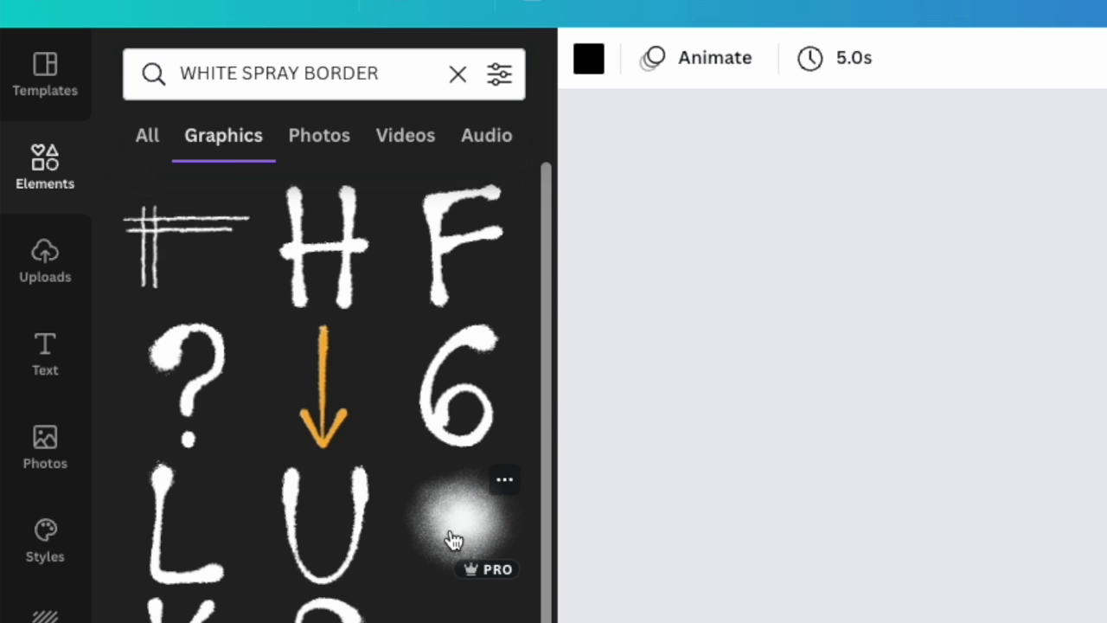
scroll(452, 539, "down", 1)
scroll(454, 541, "down", 15)
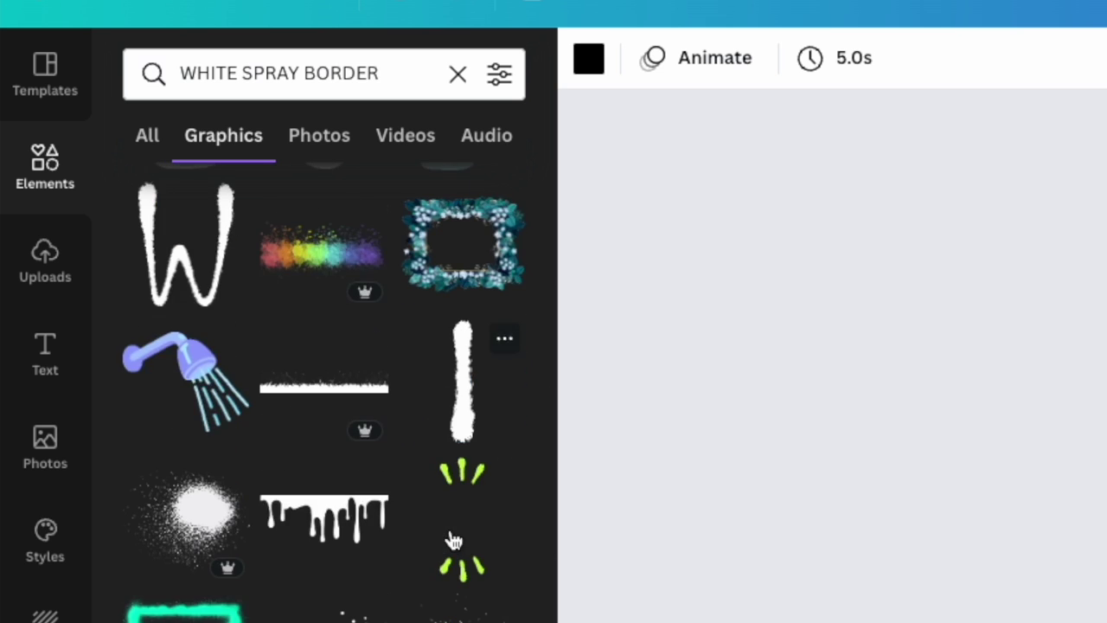
scroll(323, 393, "down", 10)
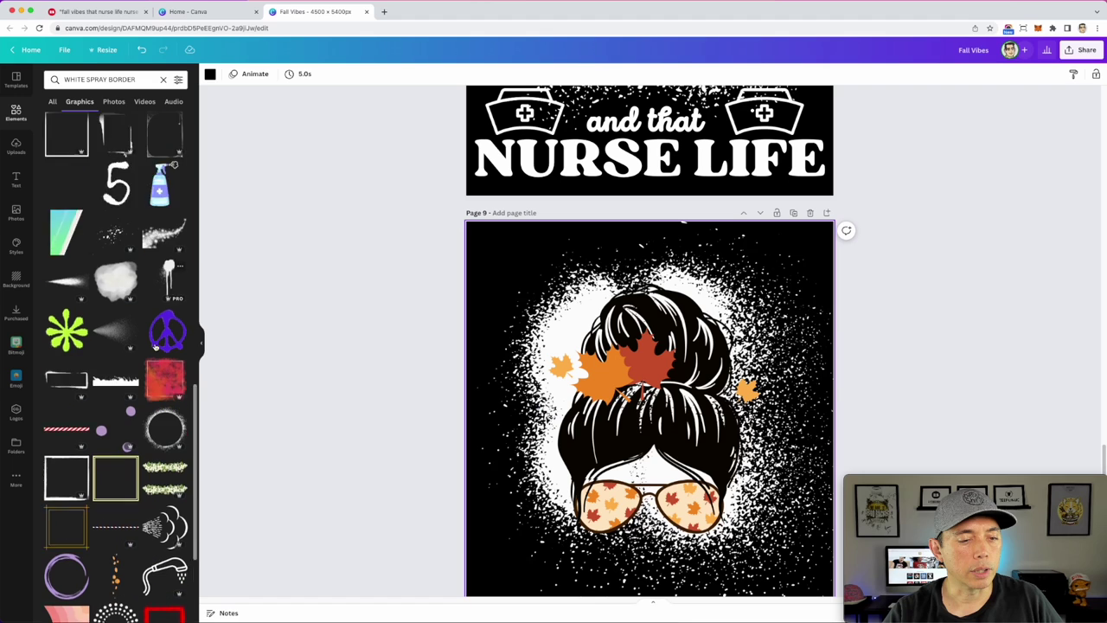
scroll(155, 346, "down", 8)
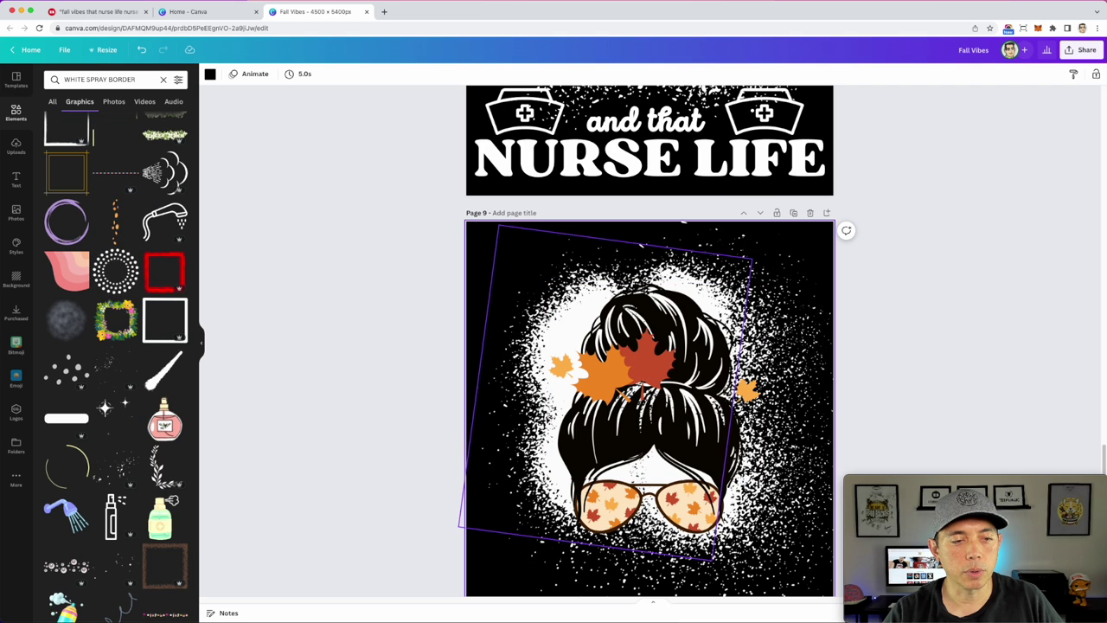
Check how the leaves are arranged around the woman on page 8, and search the graphics for FALL LEAVES
scroll(911, 346, "up", 2)
scroll(912, 348, "up", 5)
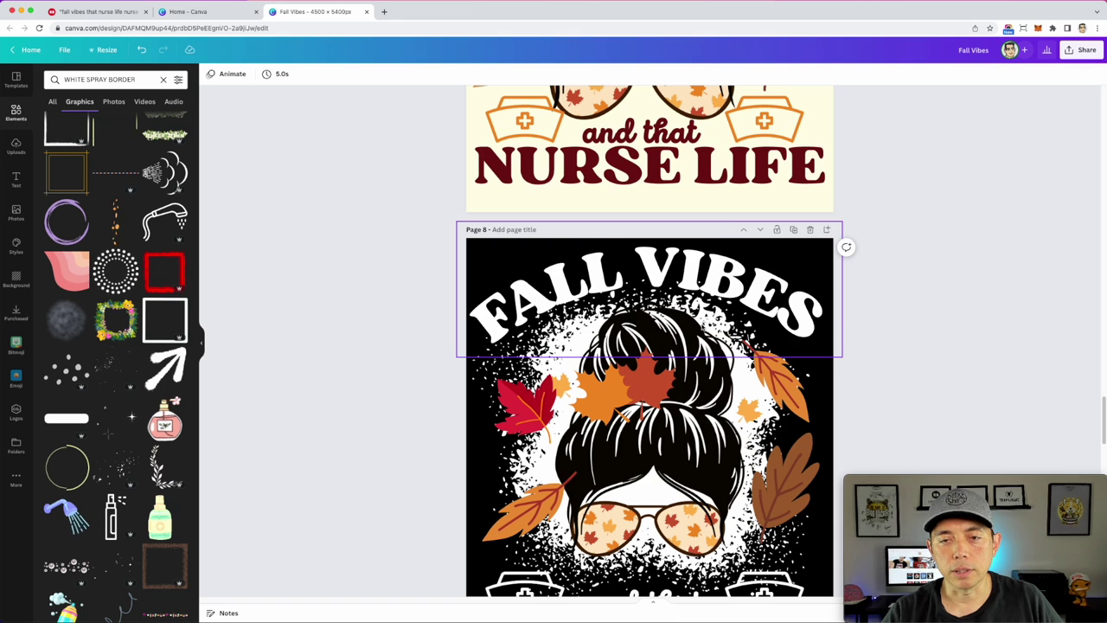
scroll(777, 318, "down", 3)
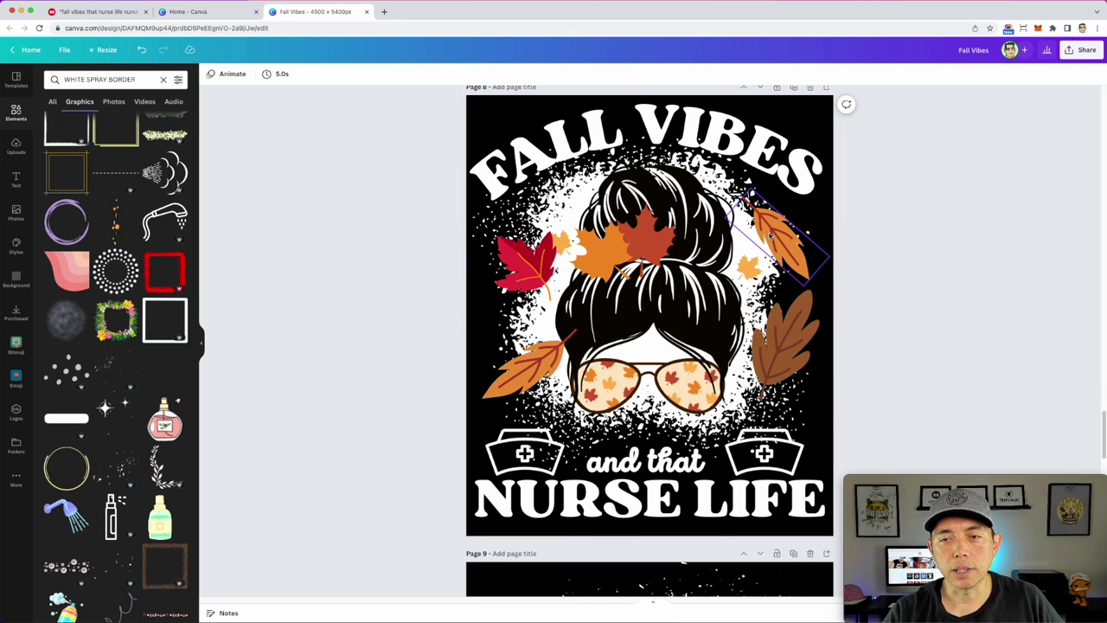
scroll(777, 319, "down", 5)
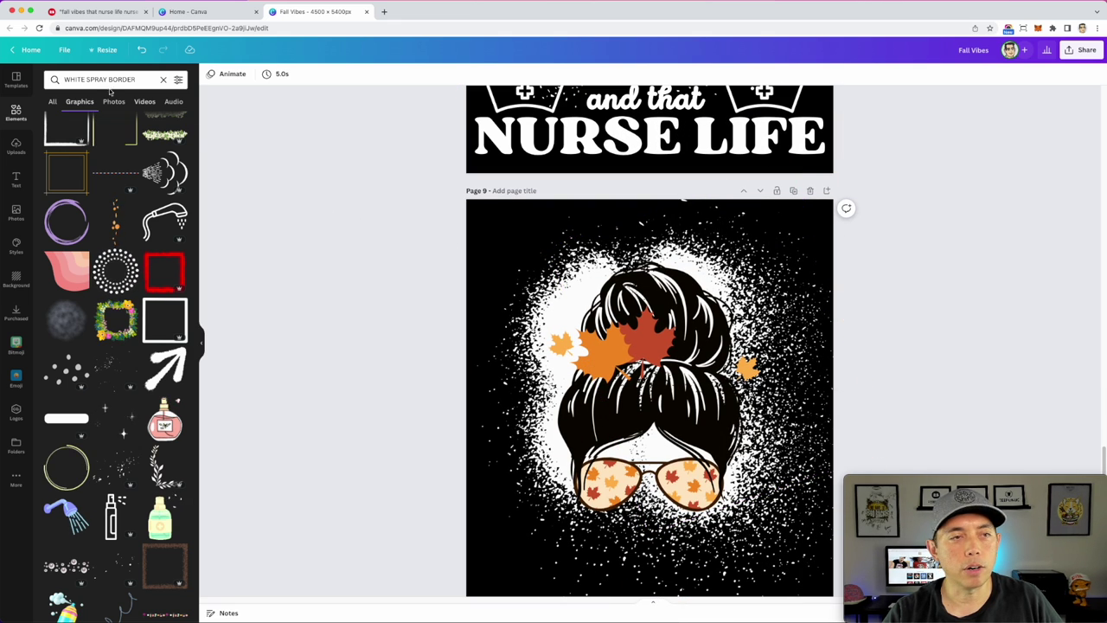
left_click(78, 83)
triple_click(78, 83)
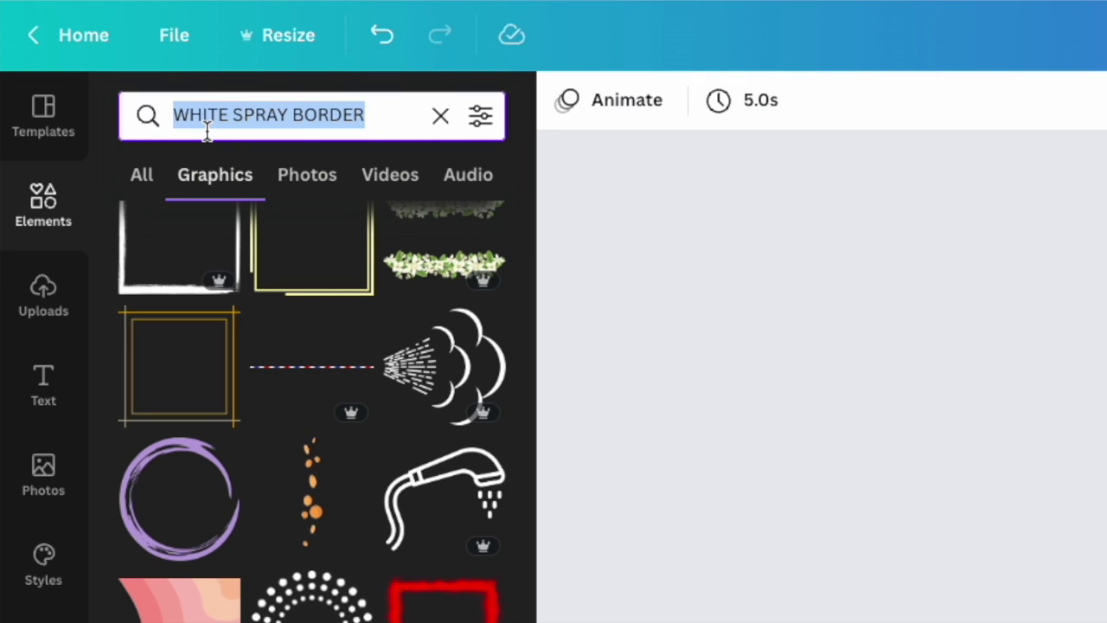
type("FALL LEAVES")
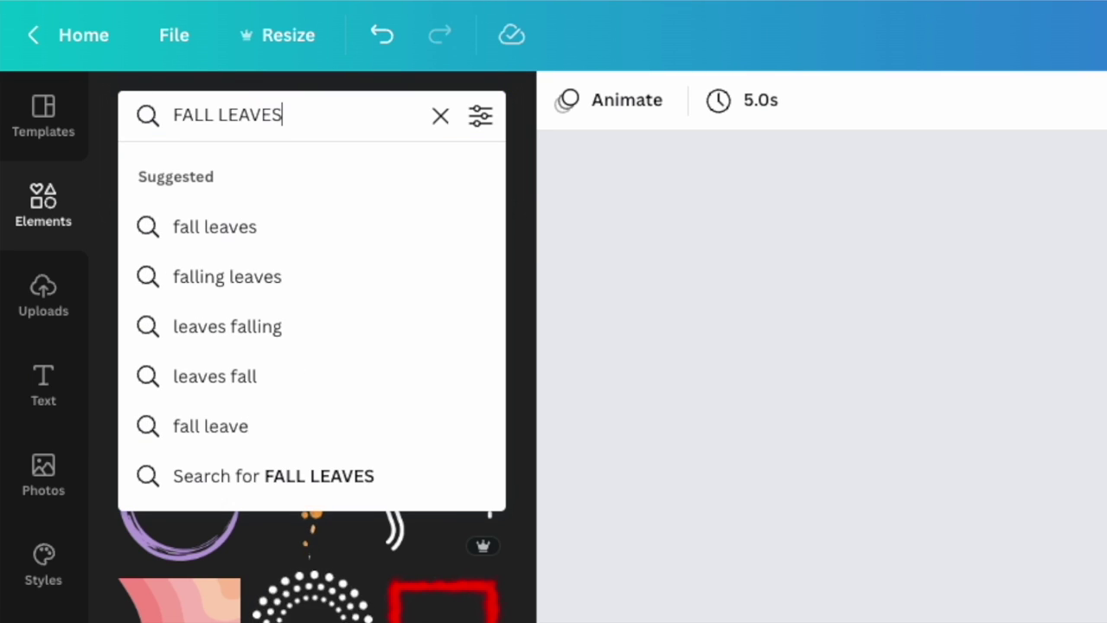
key("Return")
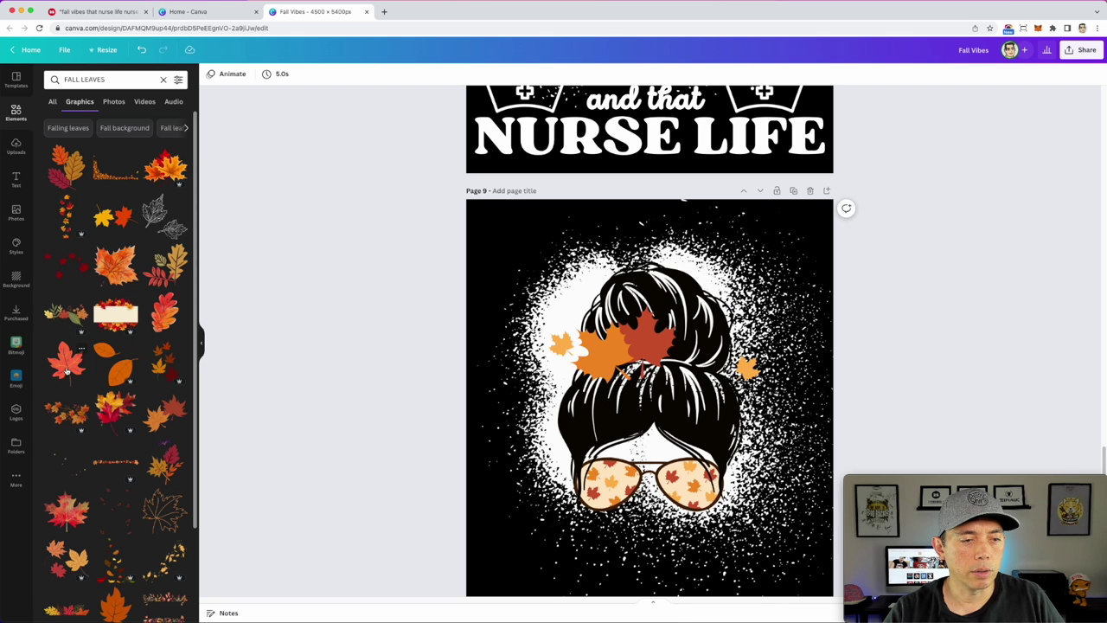
Add the orange maple leaf to page 9, shrink it and place it to the right of the woman's bun
scroll(83, 356, "down", 1)
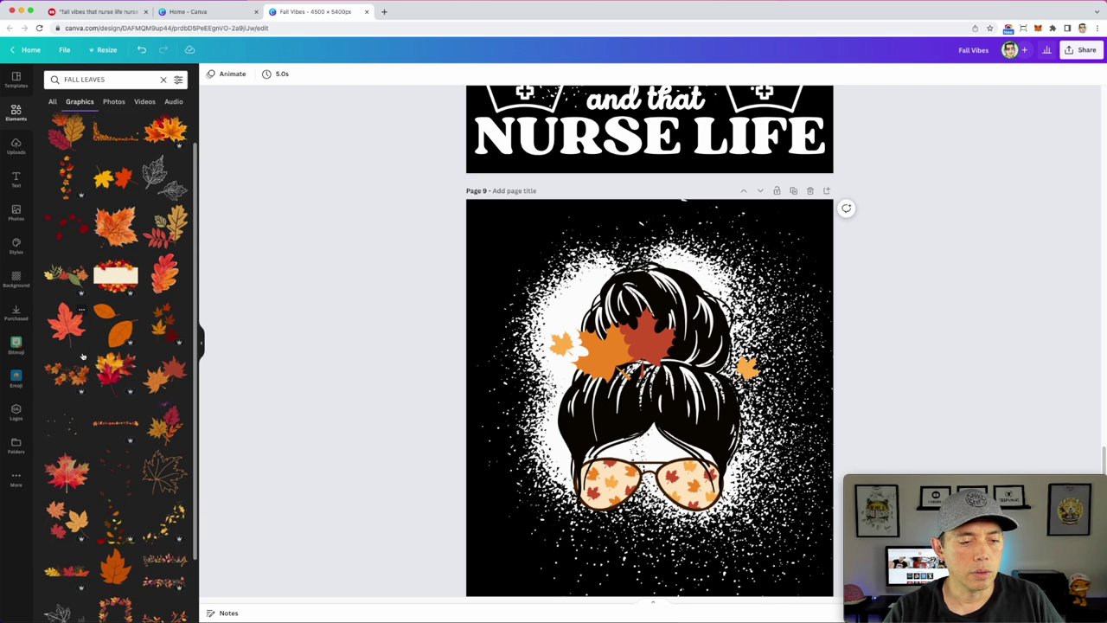
left_click(113, 565)
left_click_drag(655, 410, 770, 330)
left_click_drag(827, 427, 777, 354)
left_click_drag(743, 313, 770, 324)
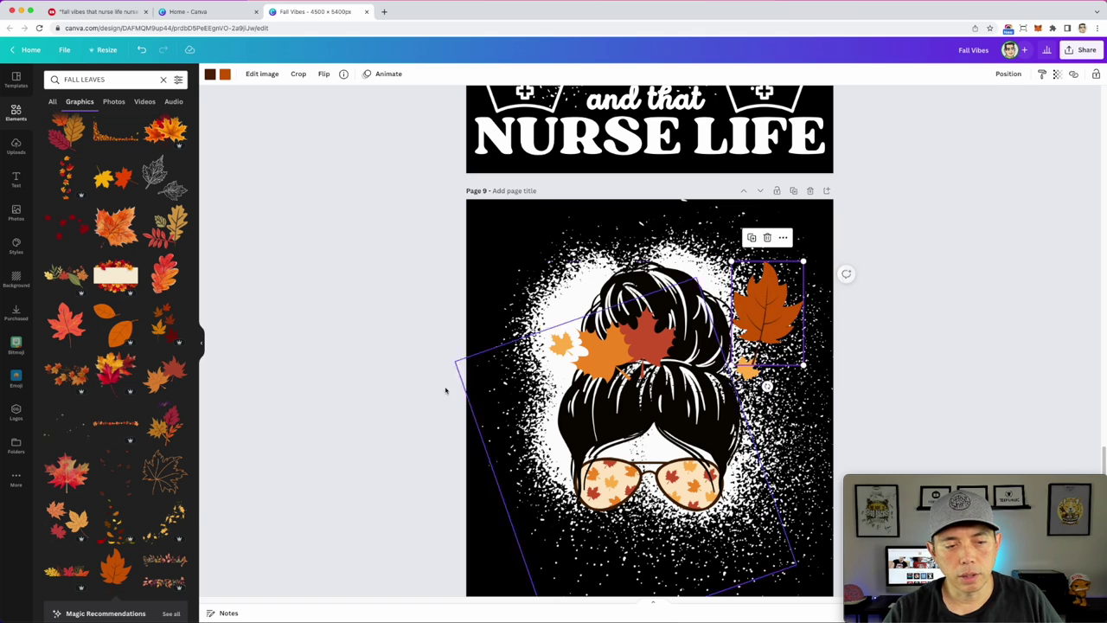
Add the brown lobed leaf from the orange leaf's magic recommendations, shrink it and place it to the left of the bun
scroll(171, 445, "down", 5)
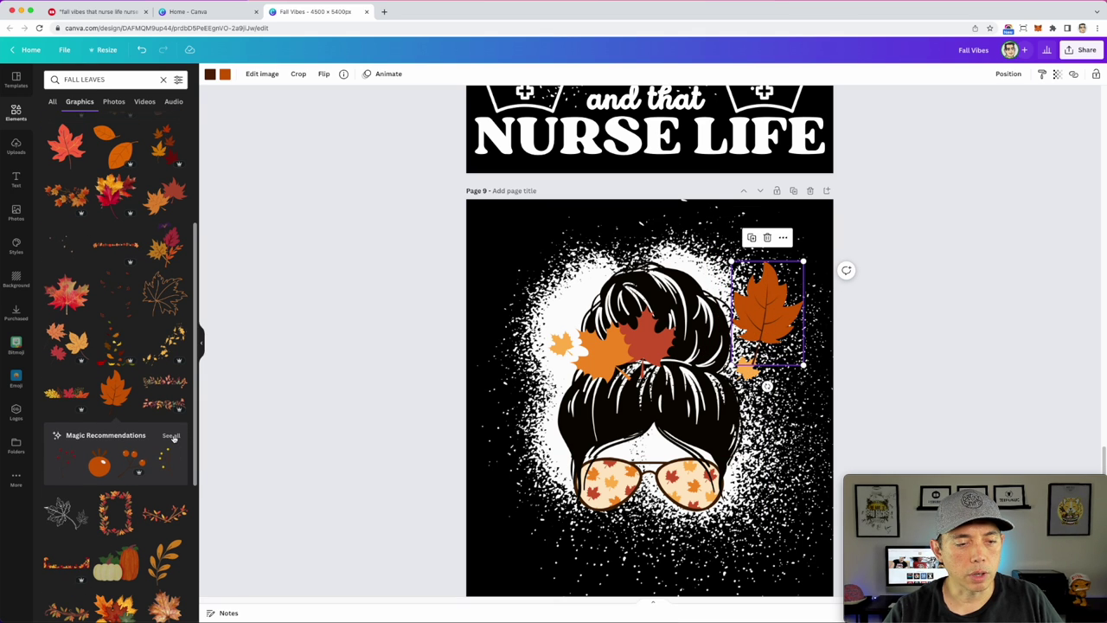
left_click(171, 436)
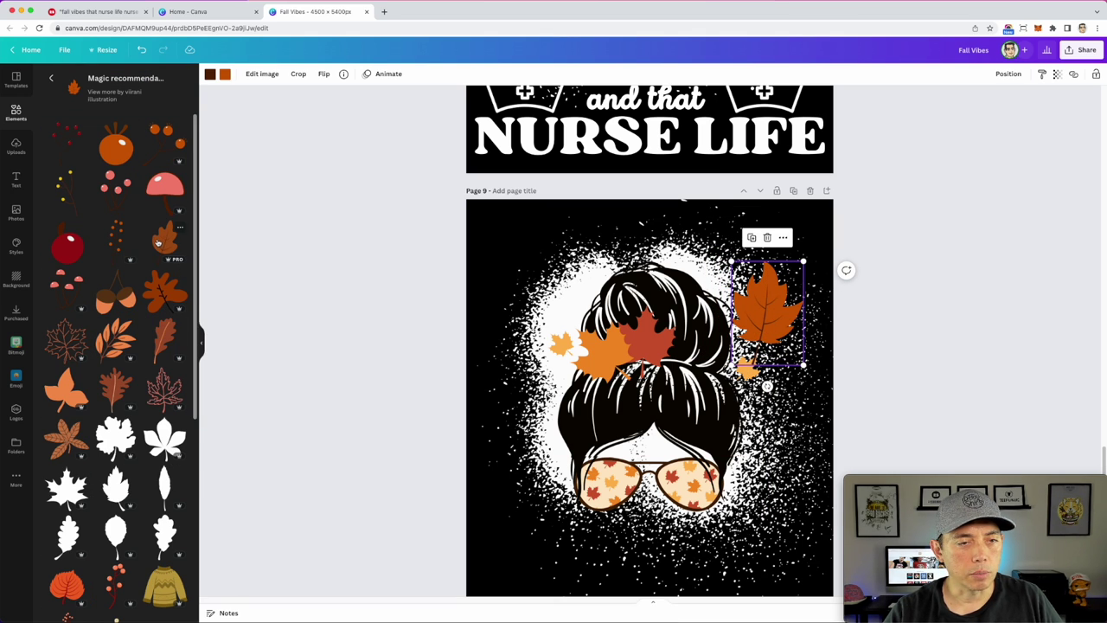
left_click(159, 243)
left_click_drag(655, 407, 563, 311)
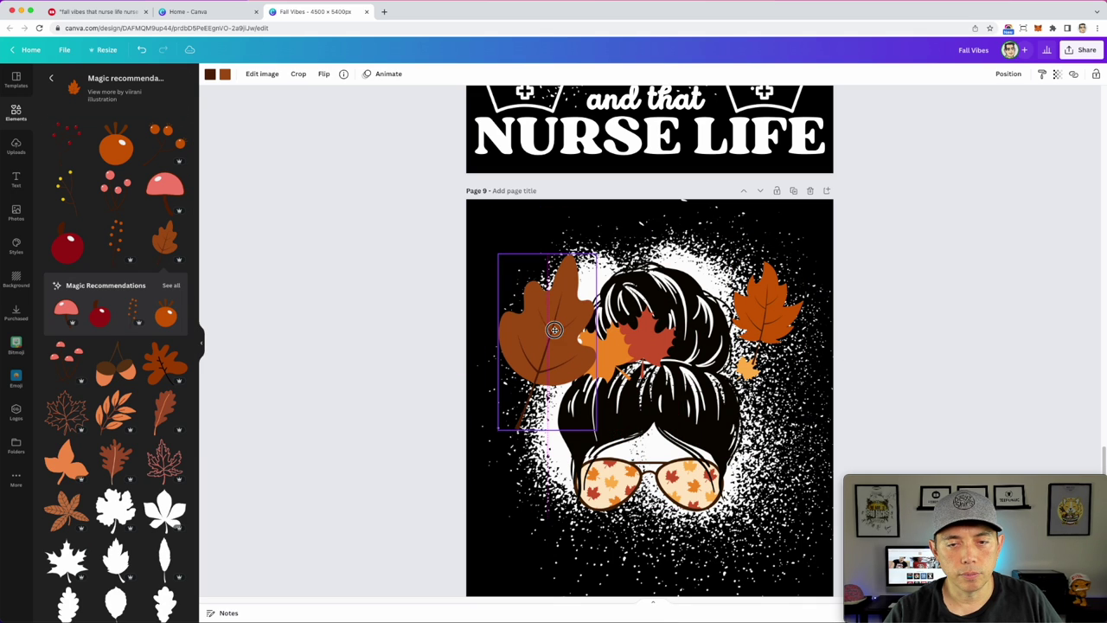
left_click_drag(595, 428, 571, 383)
left_click_drag(524, 344, 546, 377)
Review the nurse caps on page 8 and search the graphics for NURSE ICON
scroll(673, 393, "up", 5)
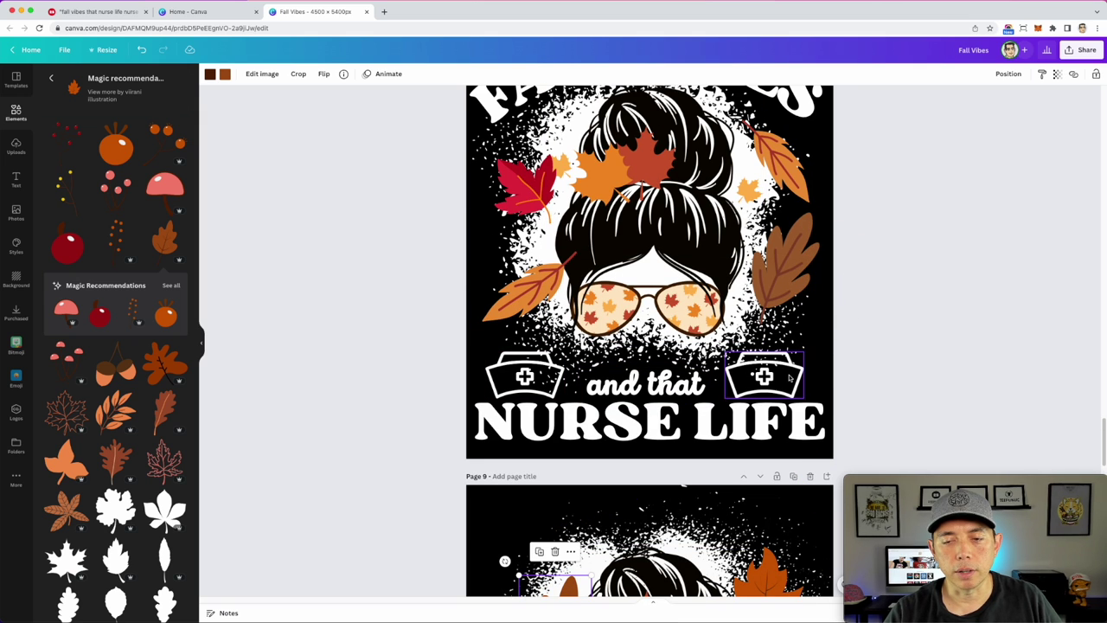
scroll(485, 286, "up", 1)
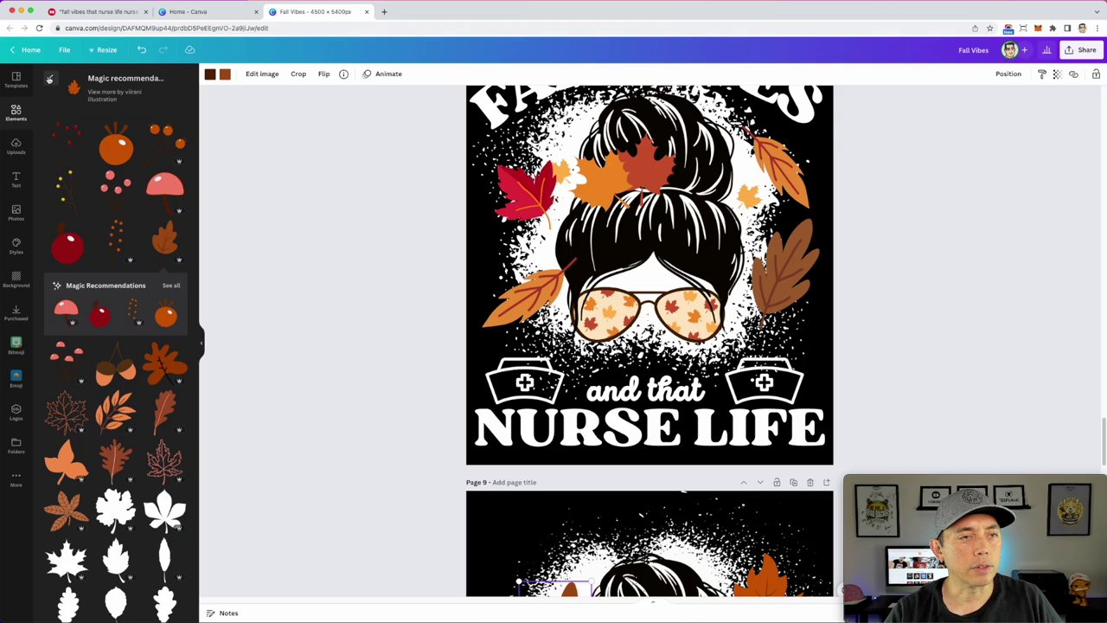
left_click(48, 79)
left_click(81, 84)
triple_click(82, 83)
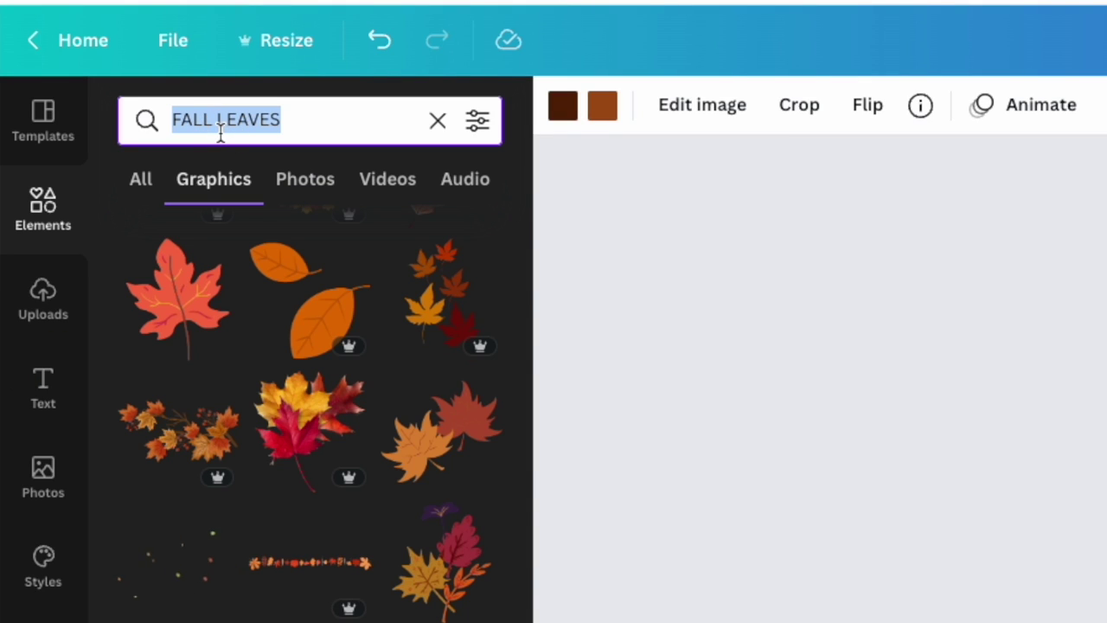
type("NO")
key("BackSpace")
type("URSE ICON")
key("Return")
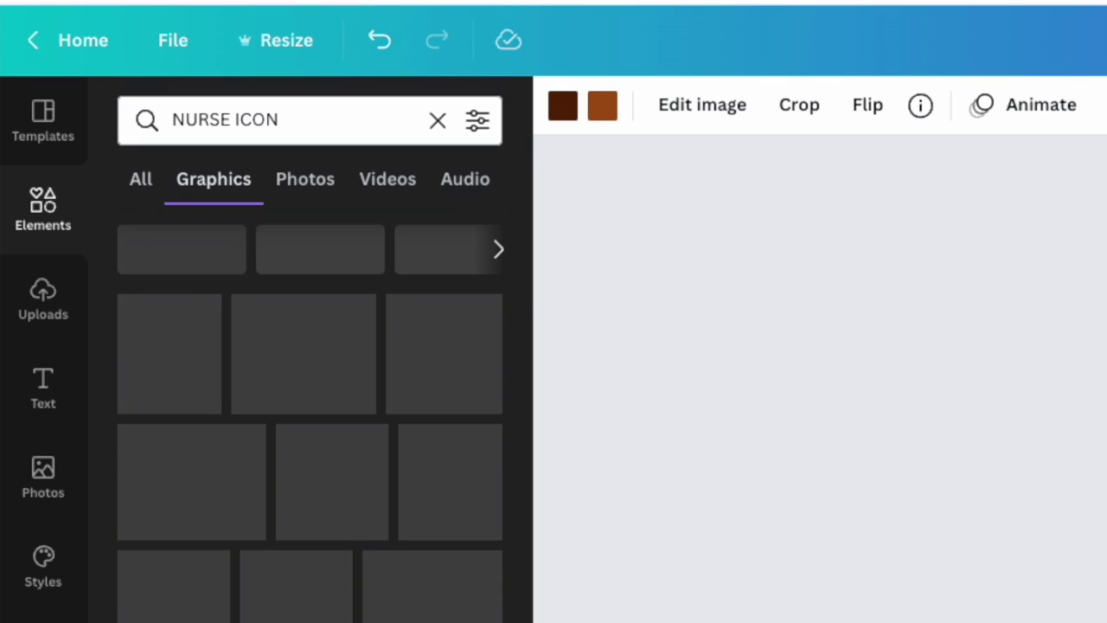
Add the outlined nurse cap to page 9, recolour it white, shrink it and place it in the page's lower-right area
left_click(314, 277)
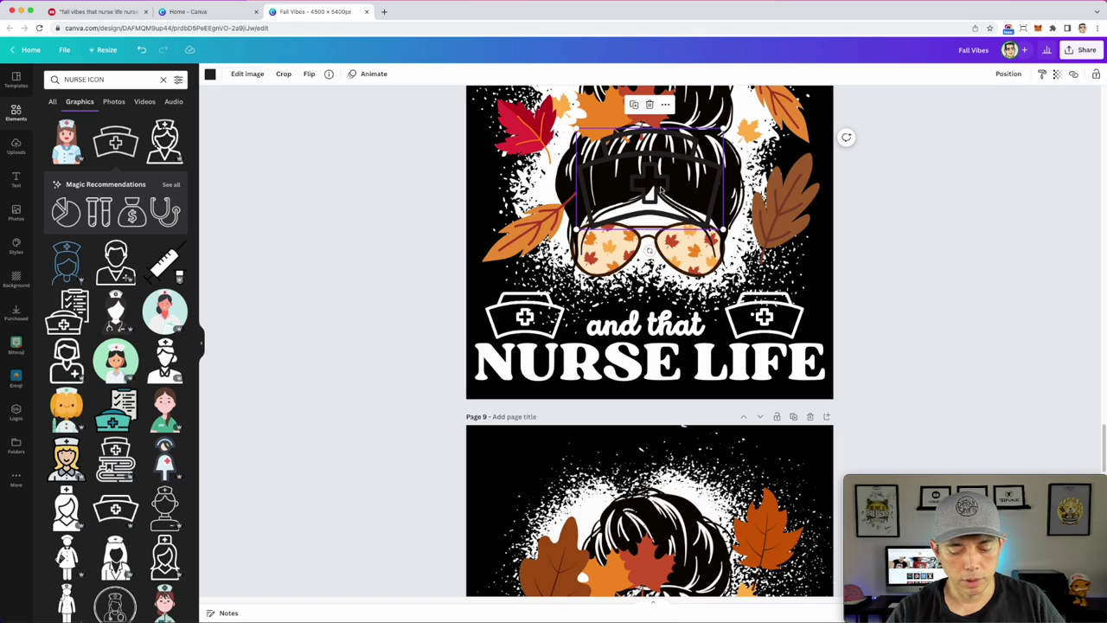
key("Delete")
scroll(649, 346, "down", 5)
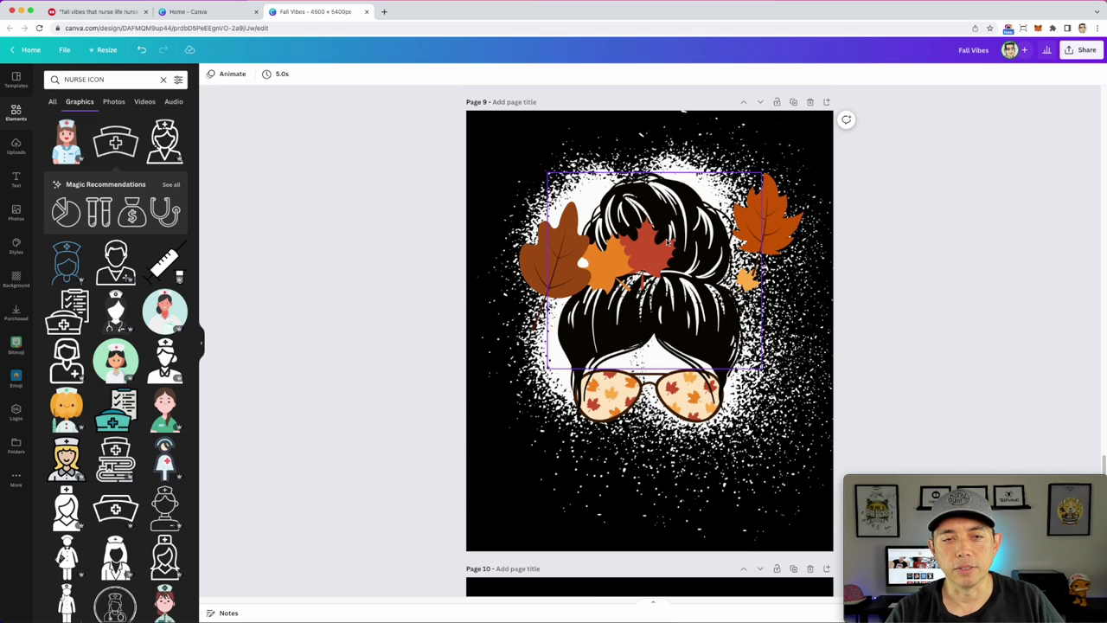
left_click(127, 144)
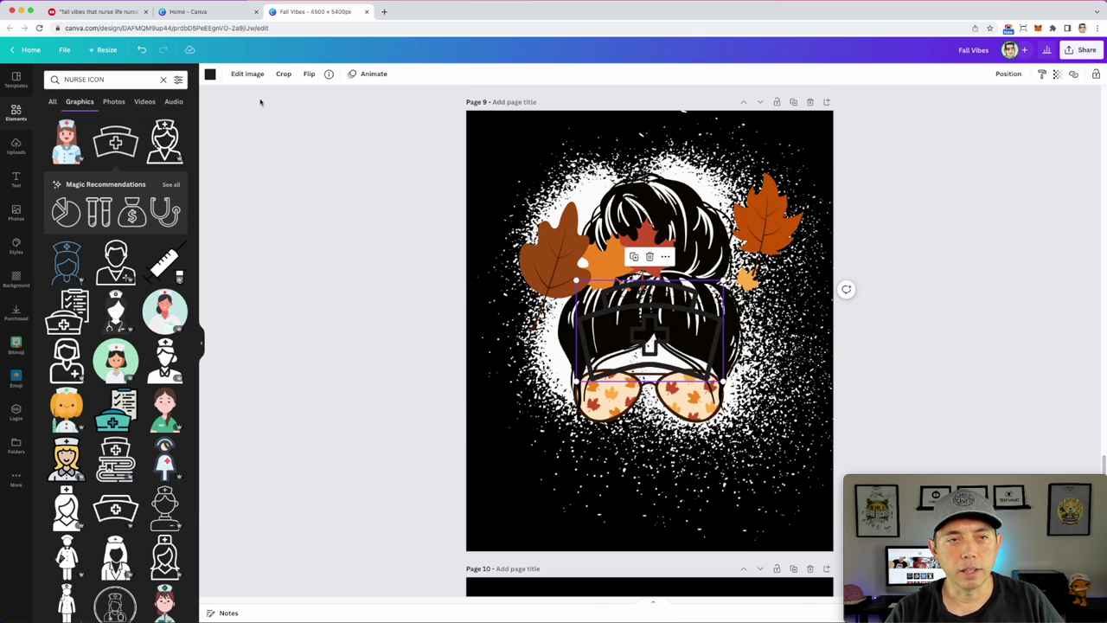
left_click(209, 75)
left_click(177, 272)
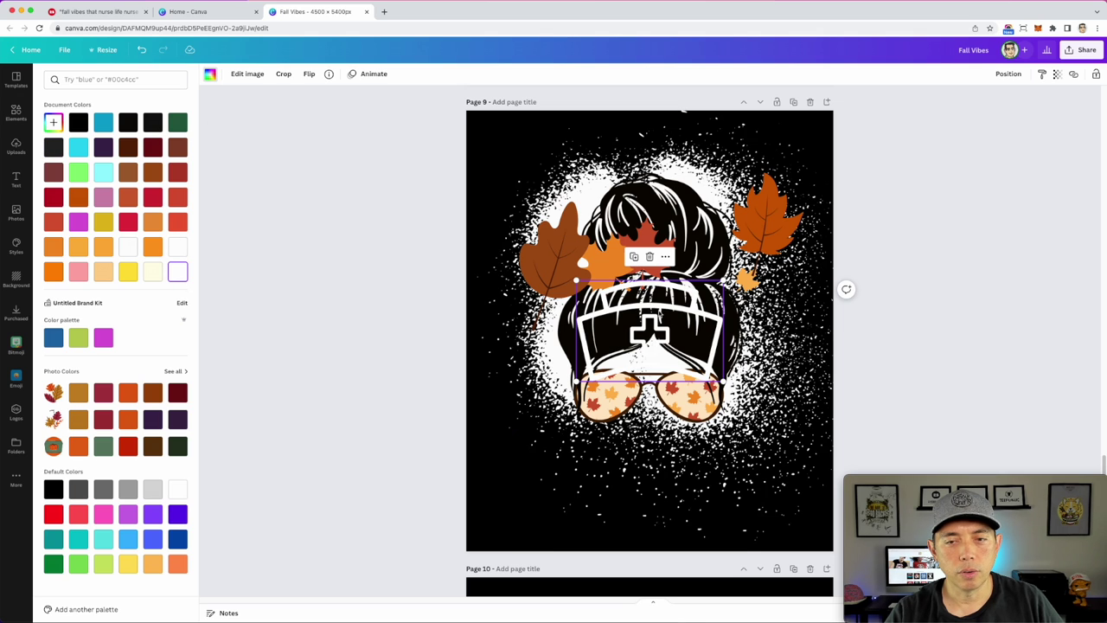
left_click_drag(683, 305, 794, 430)
left_click_drag(830, 508, 768, 479)
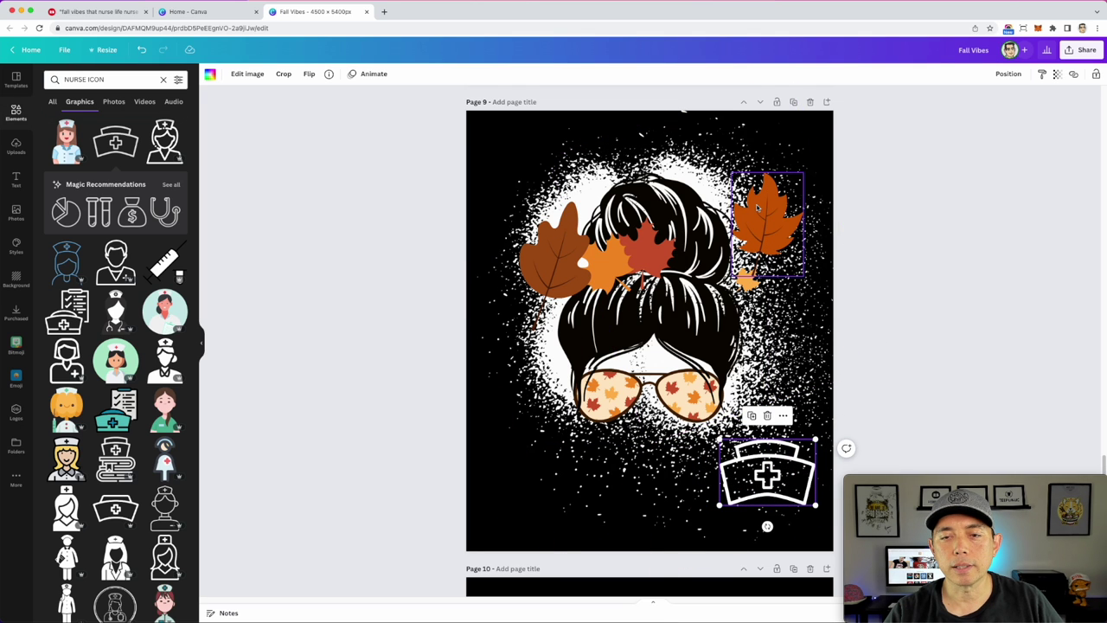
Examine the fonts of the "FALL VIBES" and "and that" texts on page 8 and compare the design with page 9
scroll(758, 208, "up", 5)
scroll(669, 215, "up", 1)
left_click(657, 132)
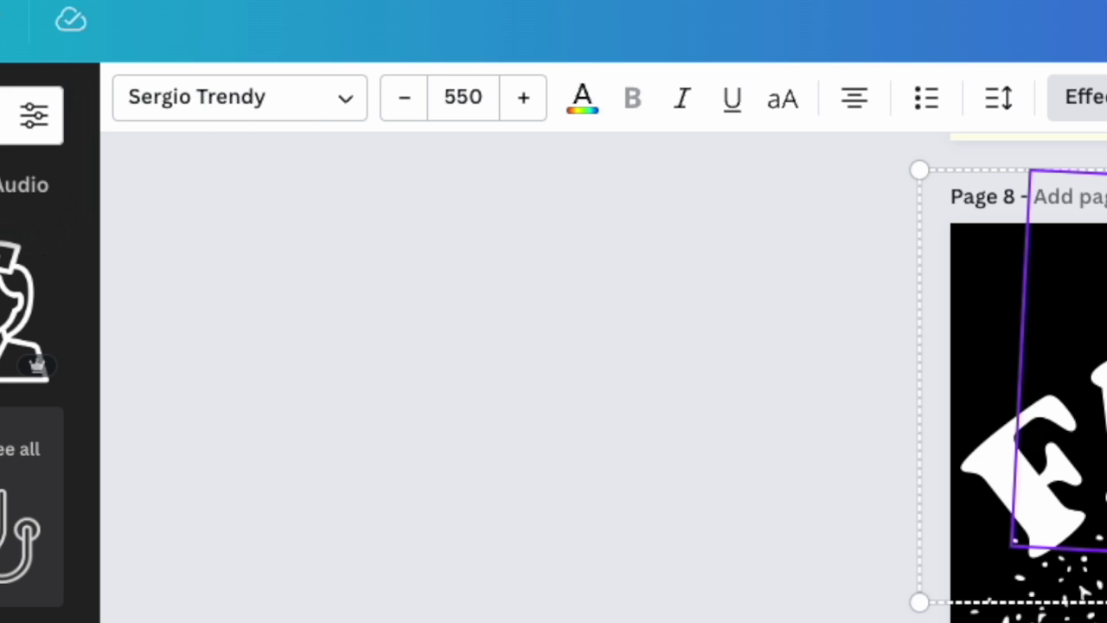
left_click(659, 438)
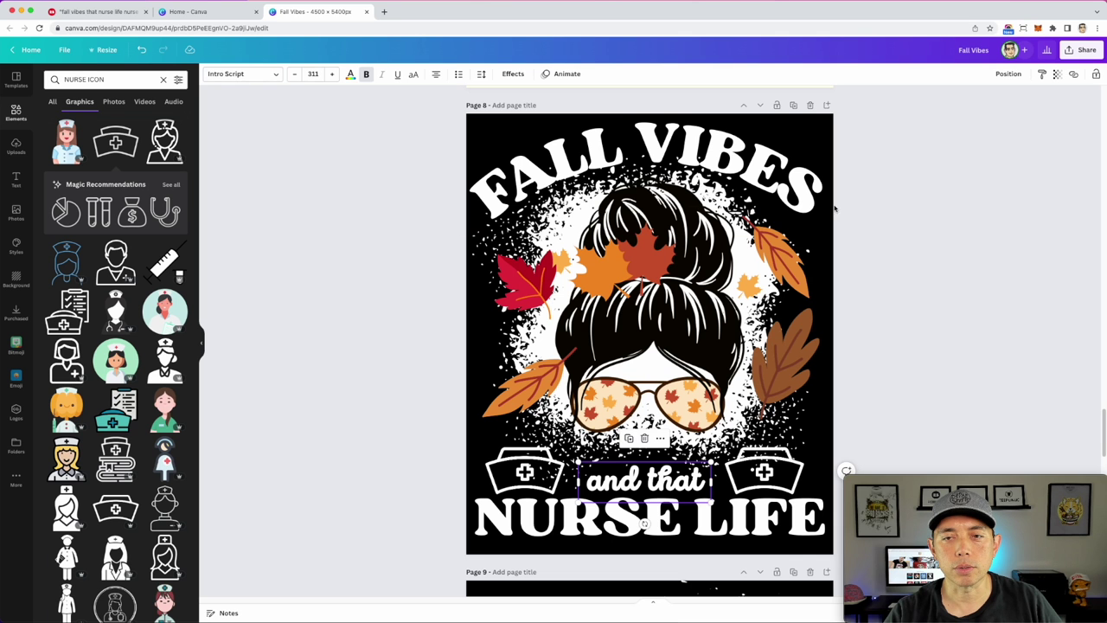
left_click(916, 218)
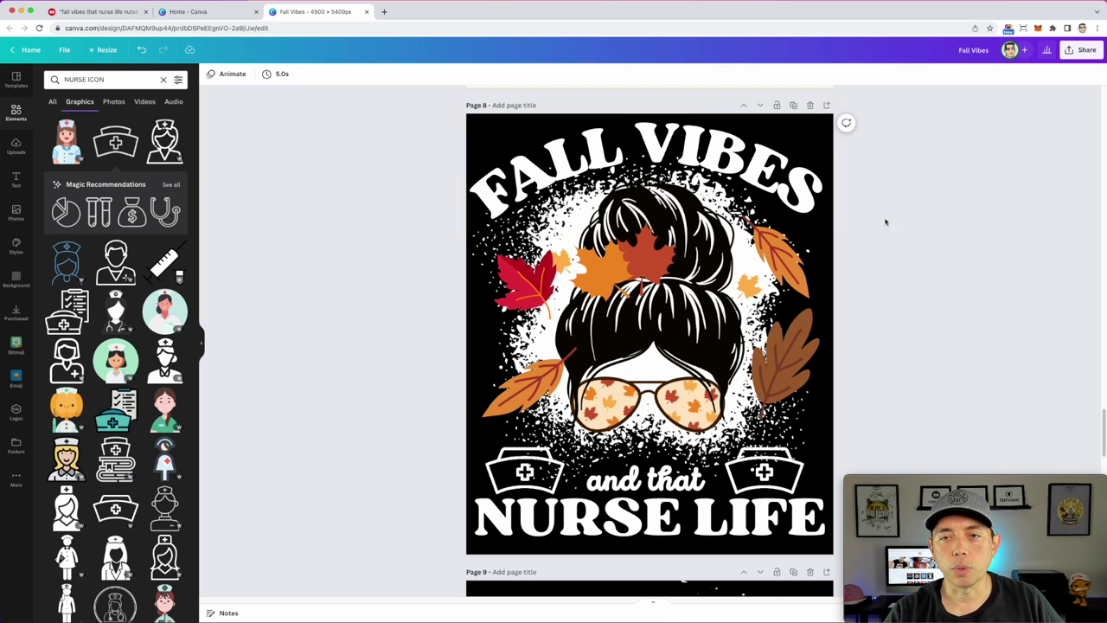
scroll(837, 285, "down", 2)
scroll(837, 285, "up", 1)
scroll(836, 284, "down", 5)
scroll(837, 285, "down", 2)
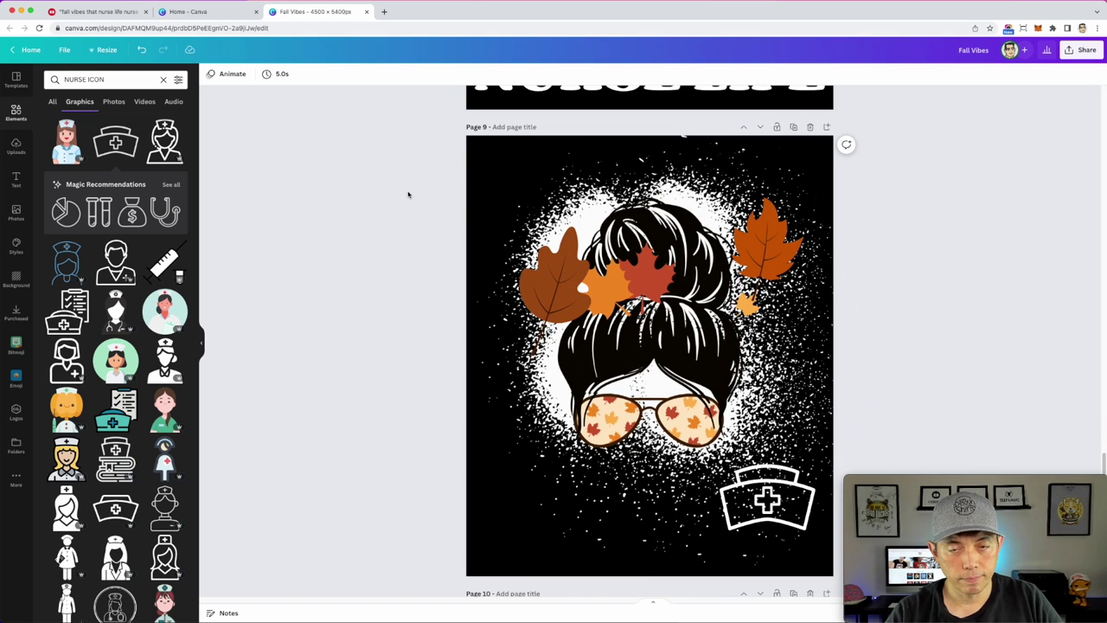
Add the text "FALL VIBES" to page 9 and colour it white
key("t")
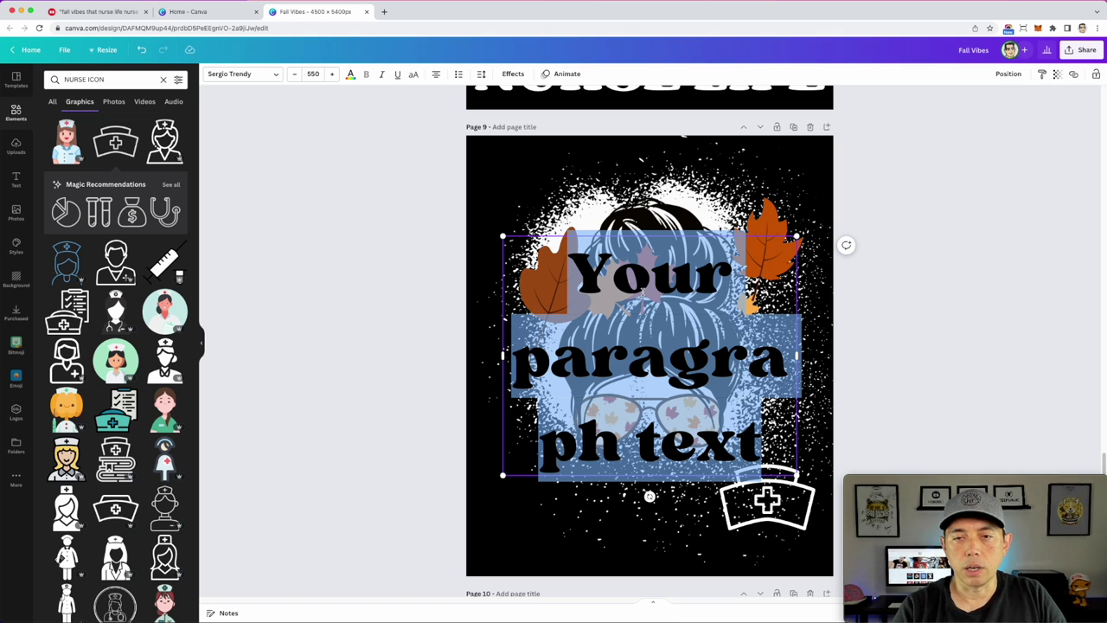
type("FALL")
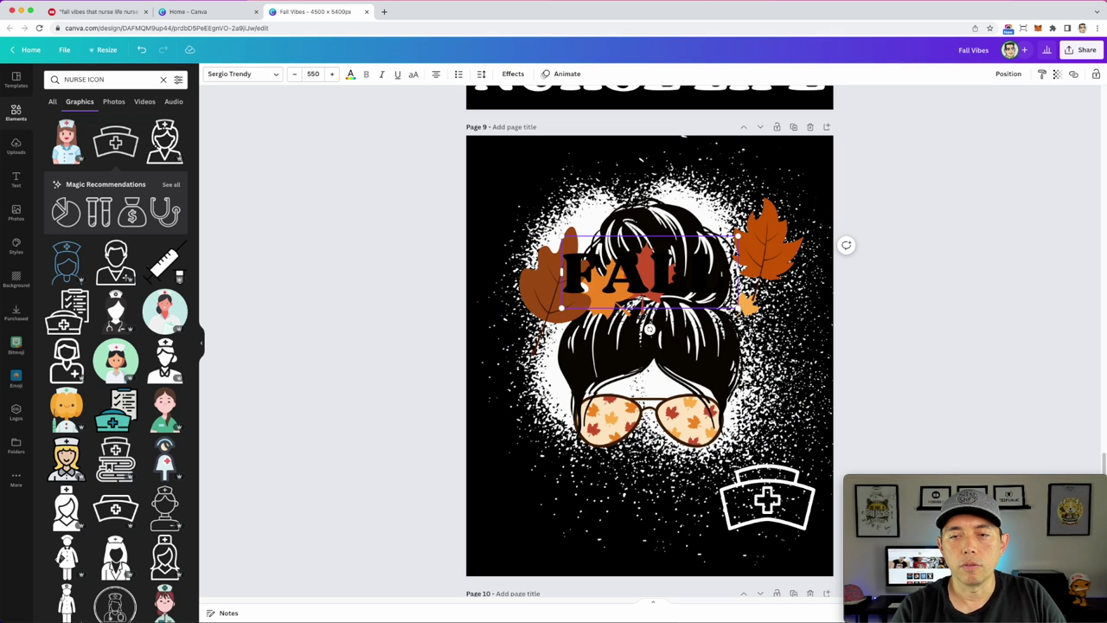
type(" VIBES")
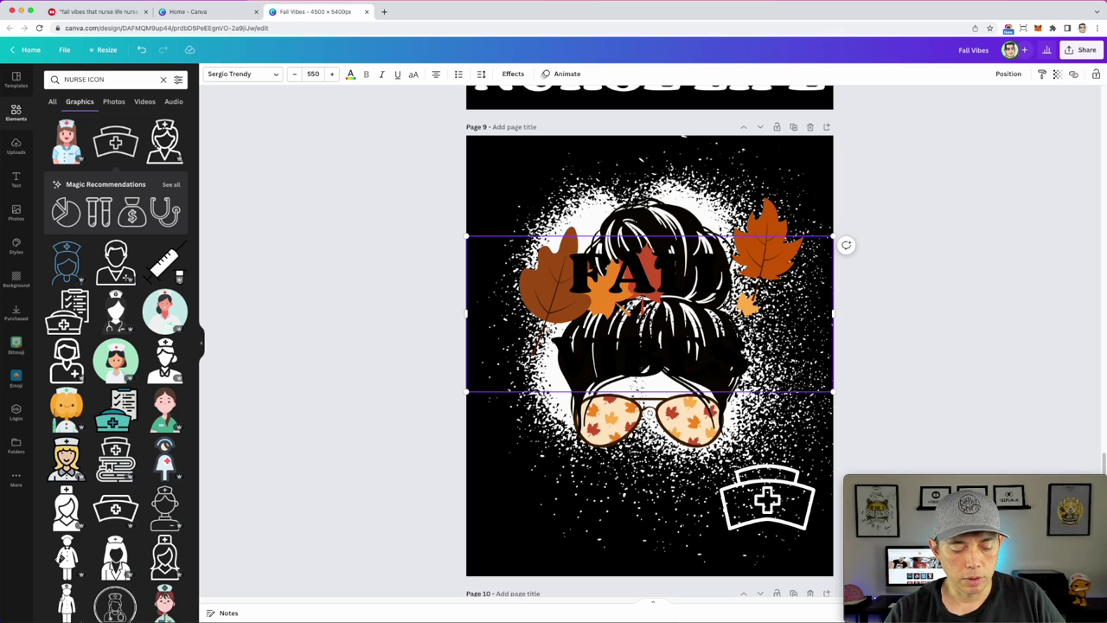
key("ctrl+a")
left_click(351, 75)
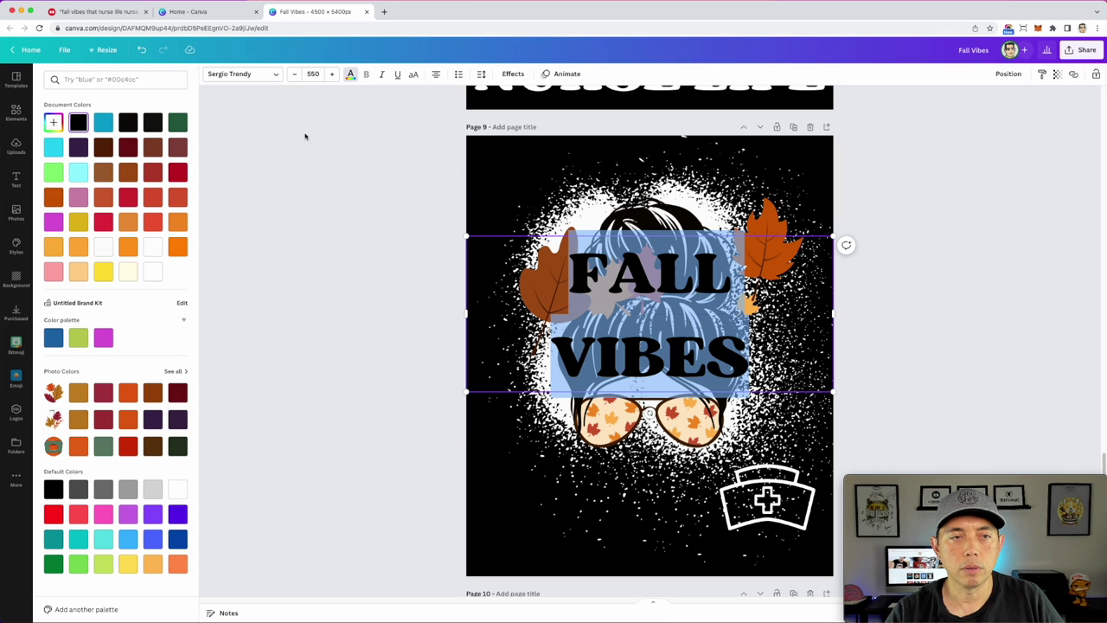
left_click(158, 266)
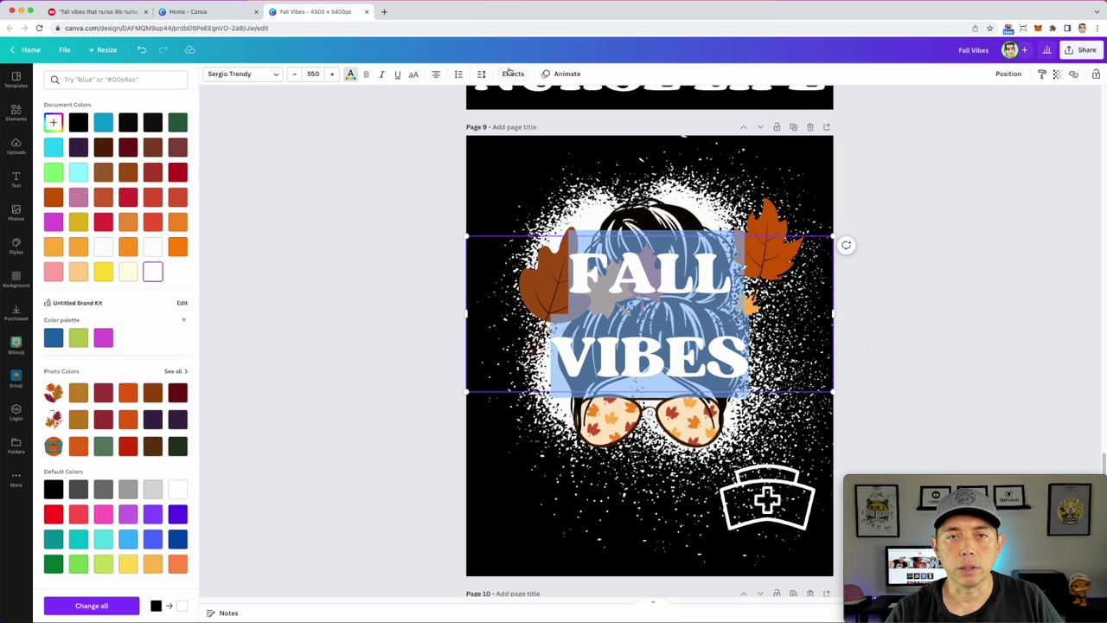
Curve the "FALL VIBES" text with a curve value of 70 and place it above the bun at the top of page 9
left_click(511, 75)
left_click(113, 333)
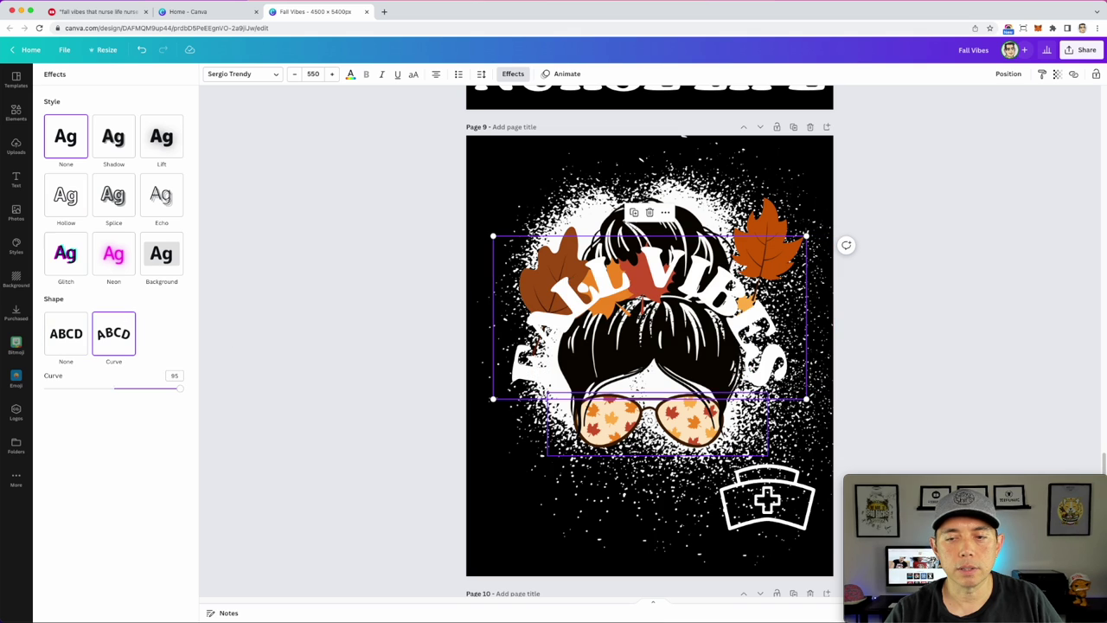
left_click_drag(182, 391, 162, 388)
left_click_drag(796, 344, 796, 234)
left_click(884, 301)
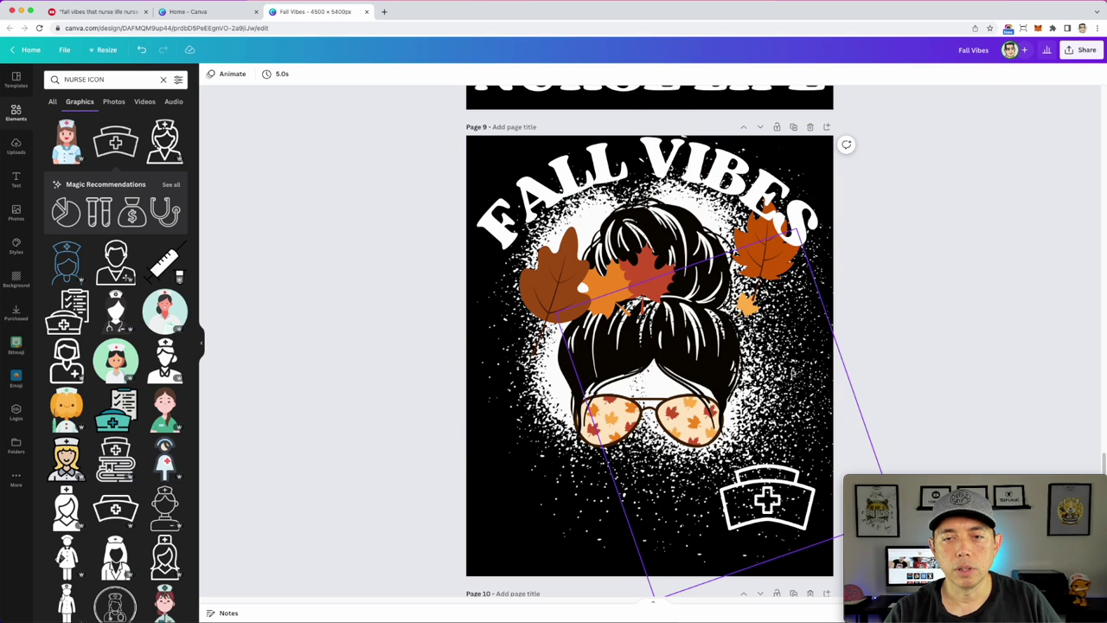
Duplicate the curved "FALL VIBES" text below the sunglasses and remove the curve from the copy
scroll(720, 270, "down", 2)
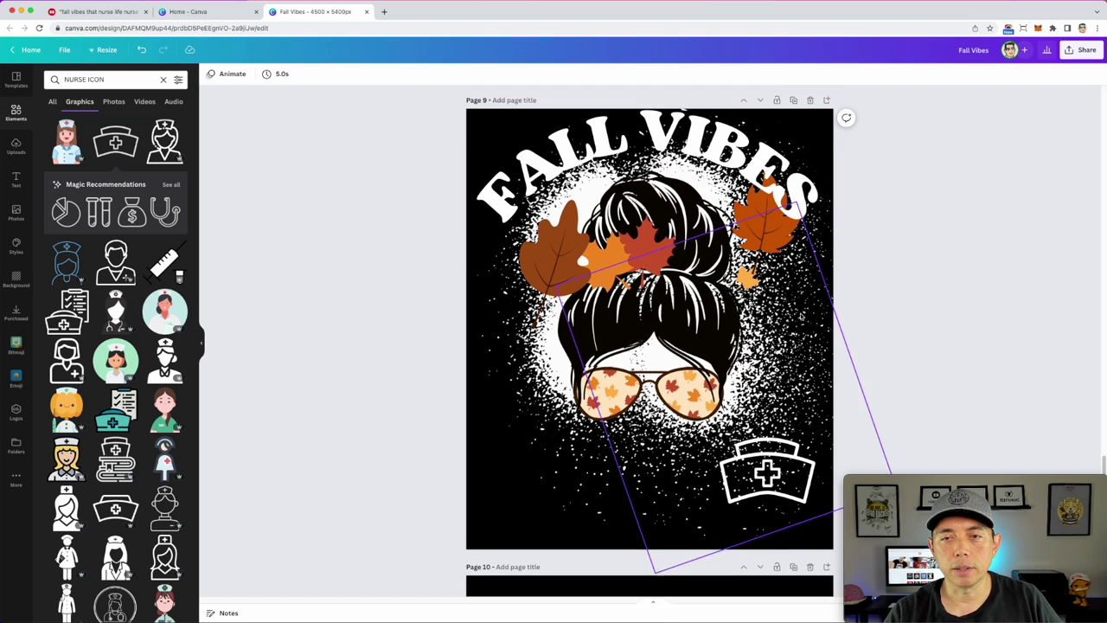
left_click(712, 128)
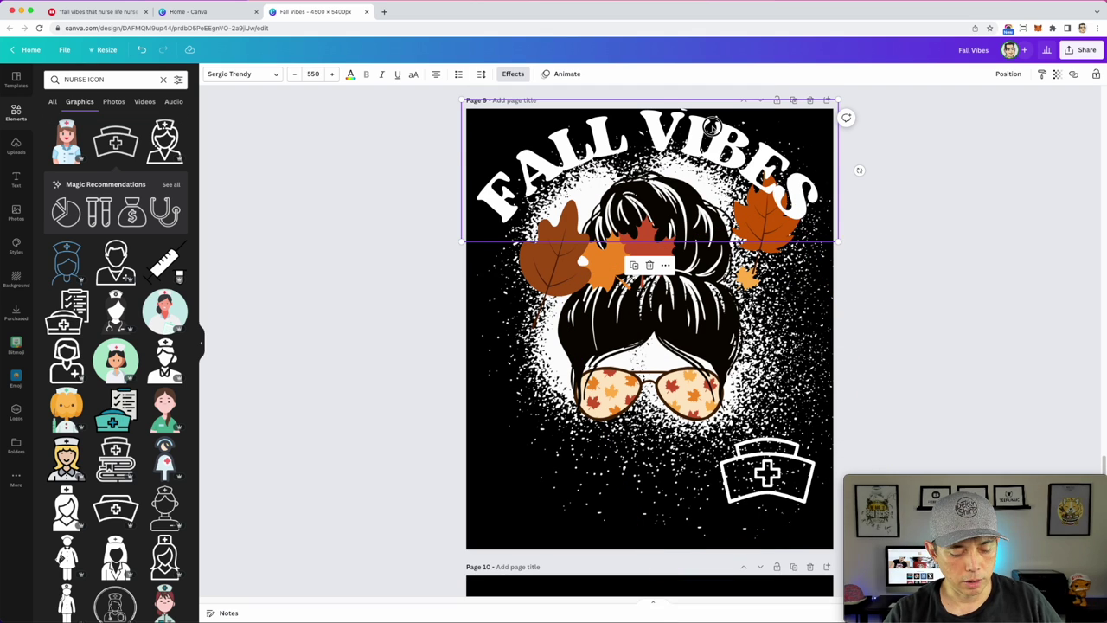
left_click(711, 127)
left_click(866, 185)
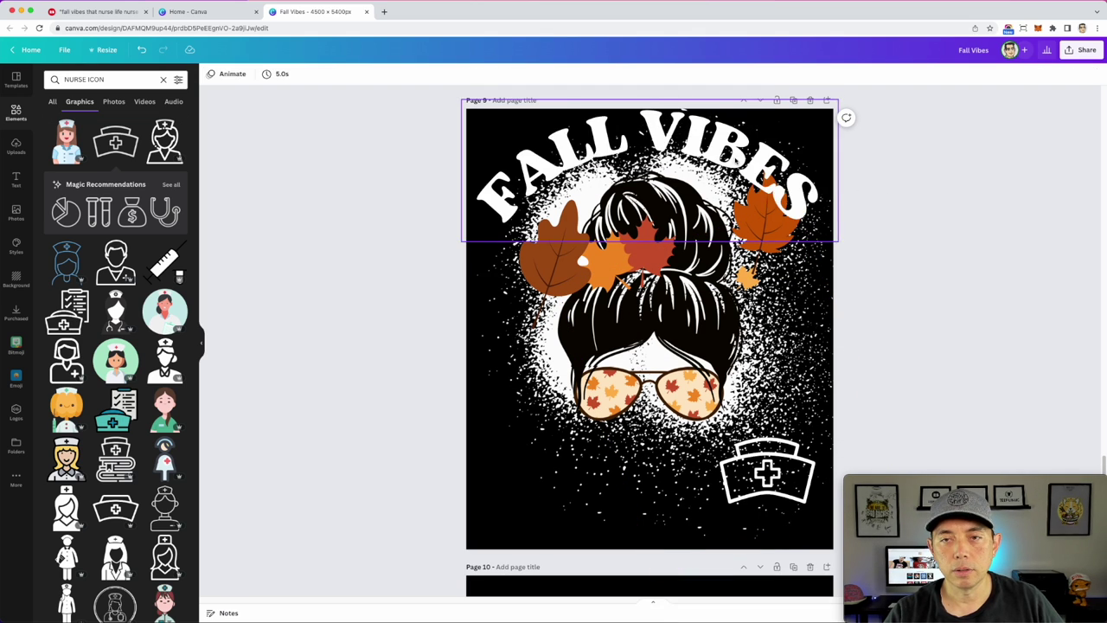
left_click_drag(633, 149, 633, 470)
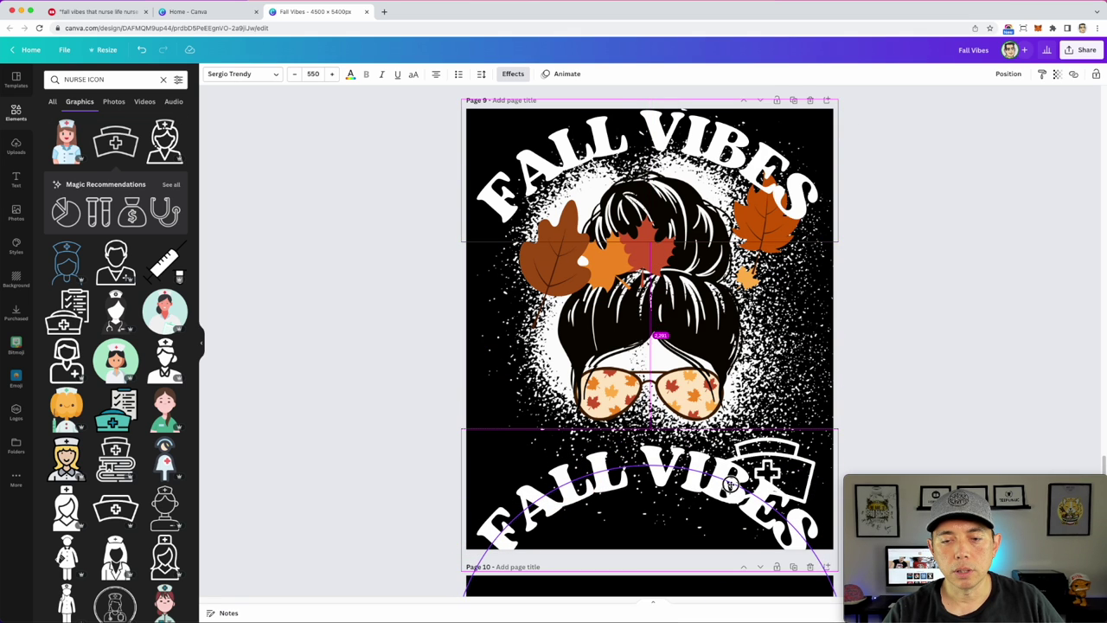
left_click(514, 74)
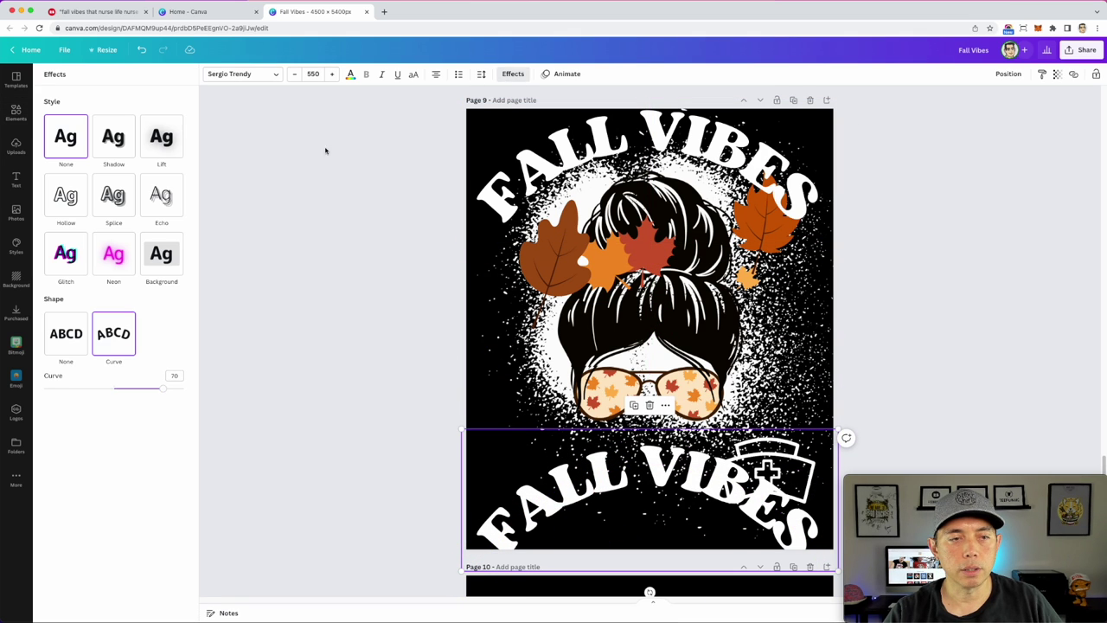
left_click(66, 333)
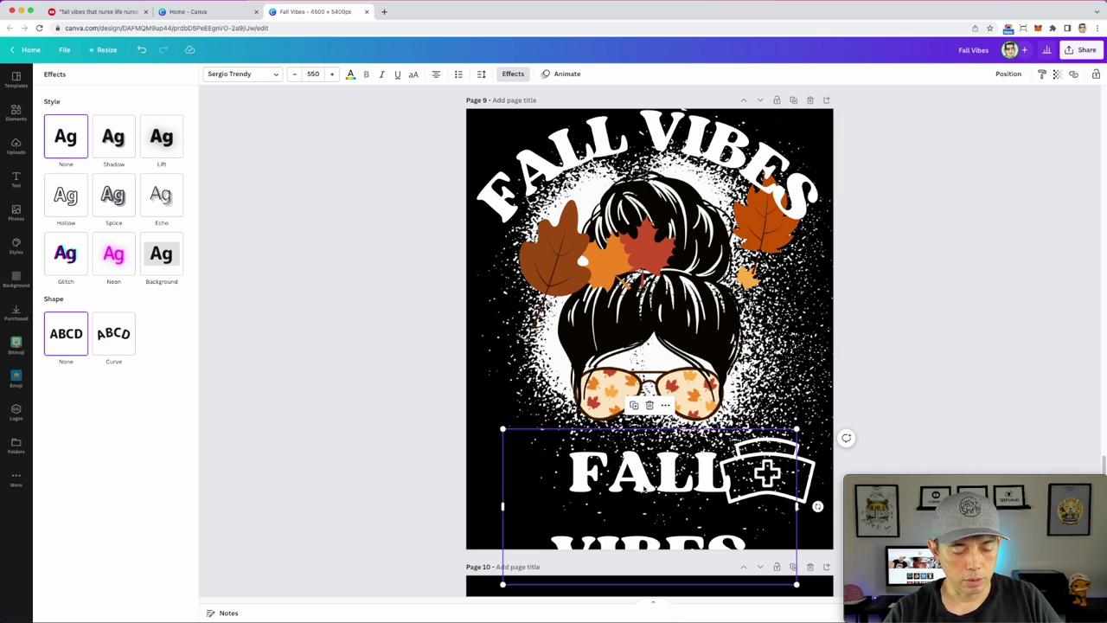
Replace the copied text's wording with "NURSE LIFE"
double_click(644, 487)
key("super+a")
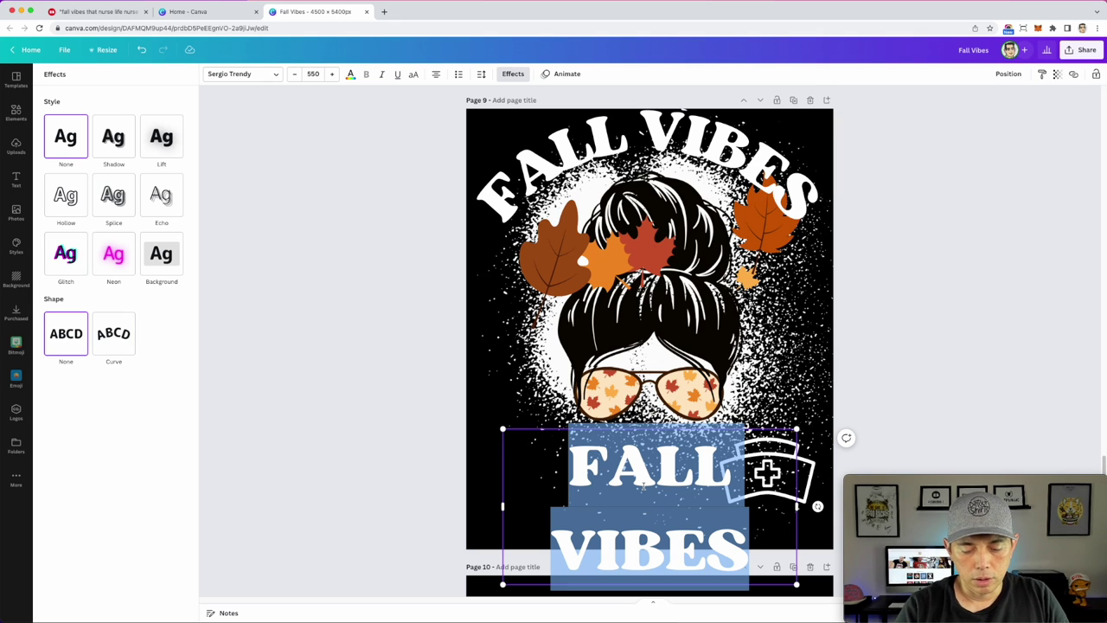
type("NURS")
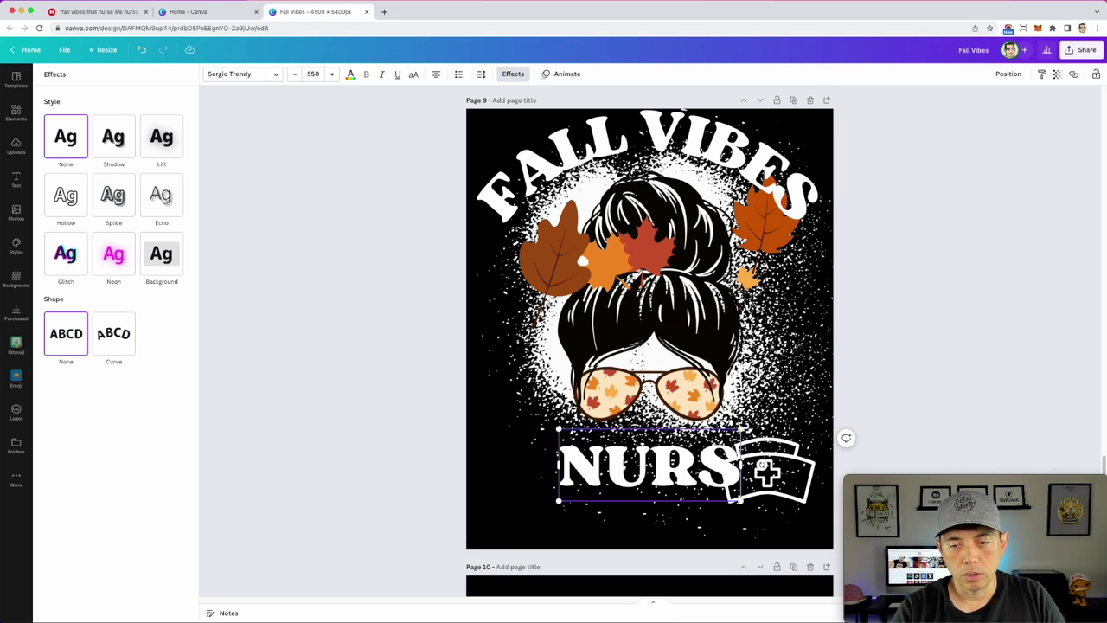
type("E LIVE")
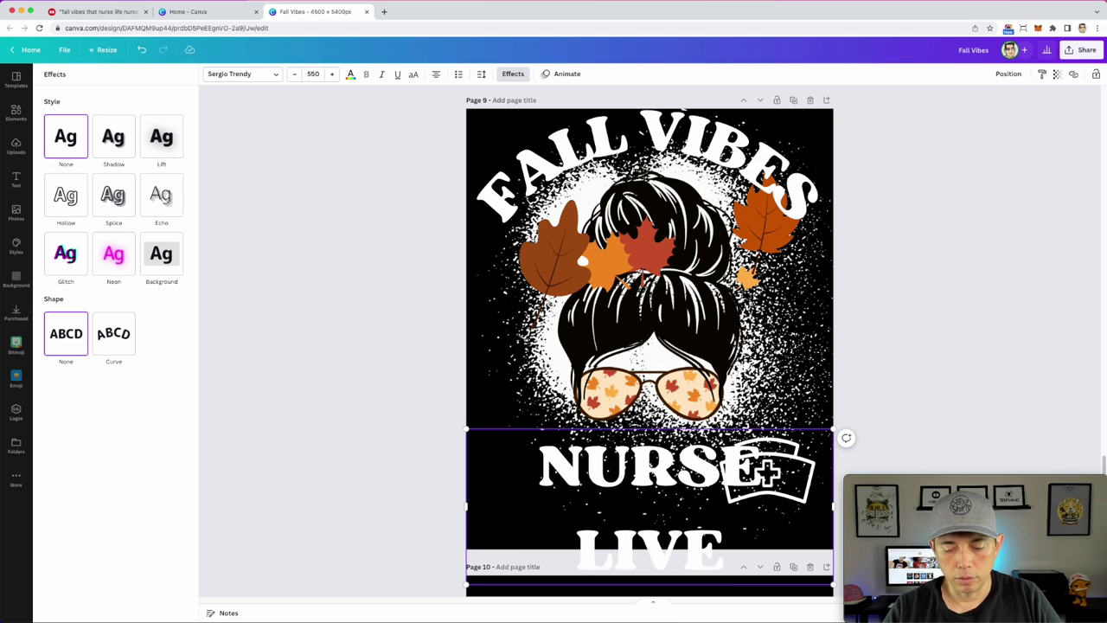
key("BackSpace")
key("BackSpace")
type("FE")
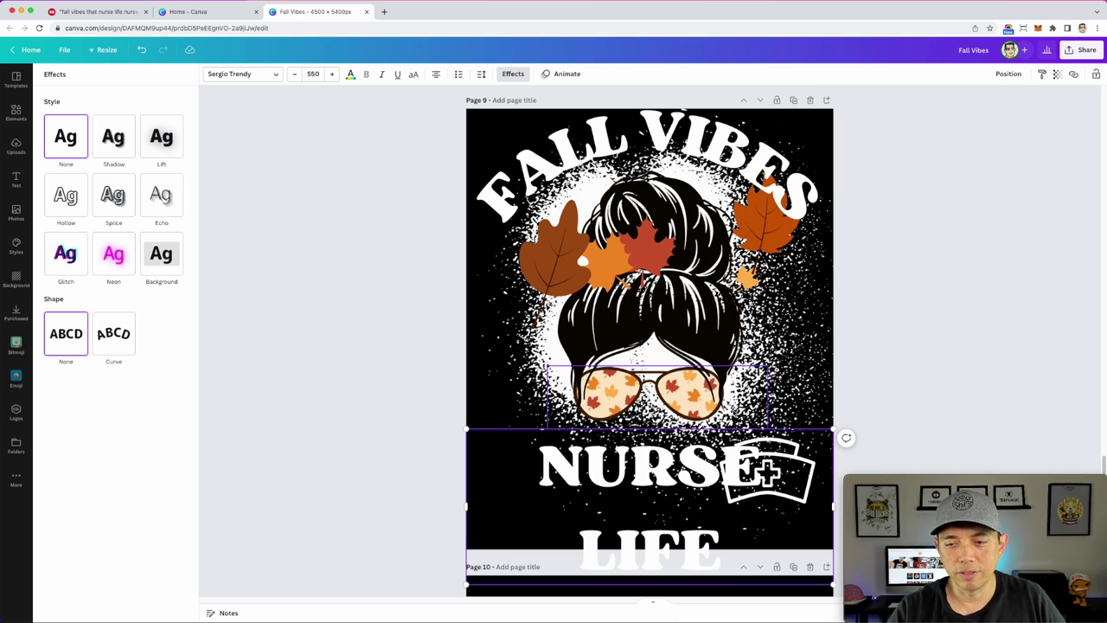
Fit "NURSE LIFE" on one line at size 499 and place it along the bottom of page 9, below the nurse cap
left_click_drag(833, 428, 737, 470)
left_click_drag(741, 526, 813, 511)
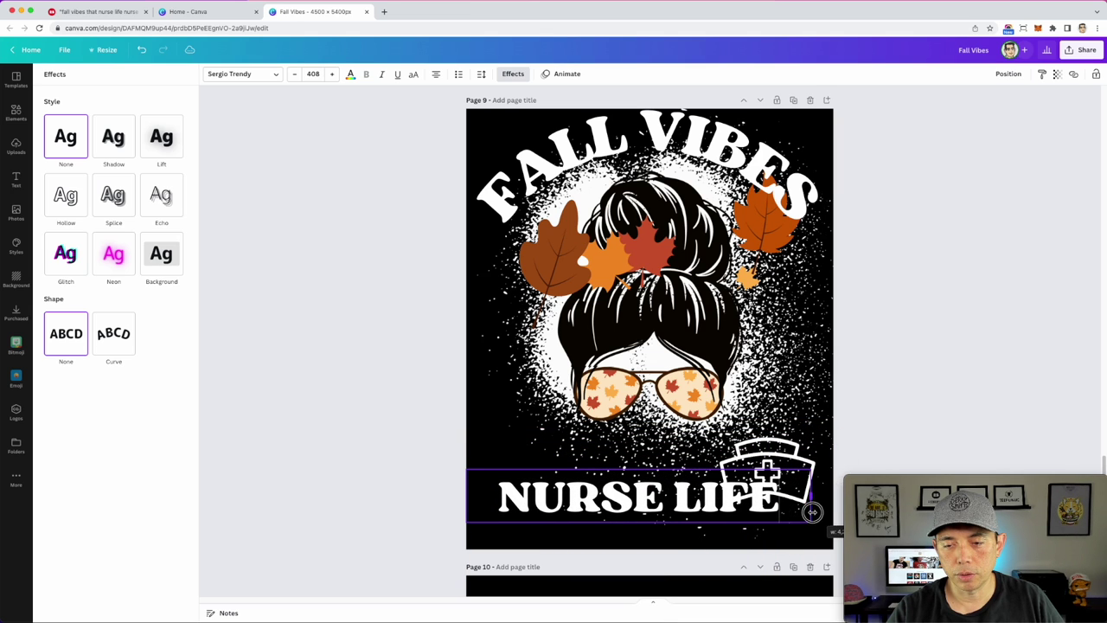
left_click_drag(810, 497, 823, 457)
left_click(752, 476)
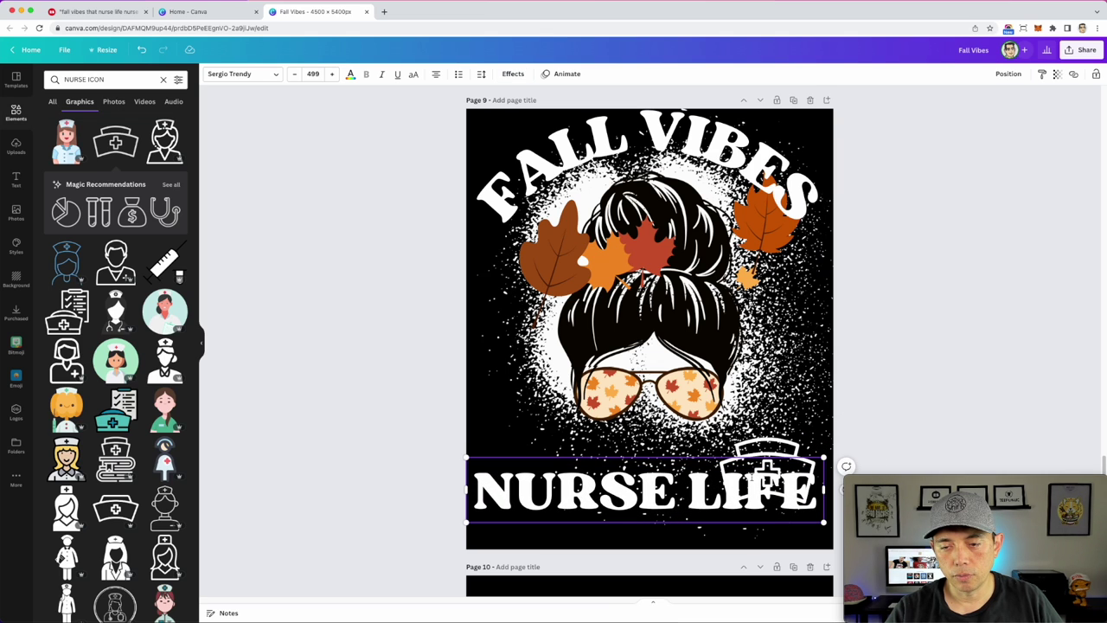
left_click(818, 450)
left_click_drag(733, 481, 734, 503)
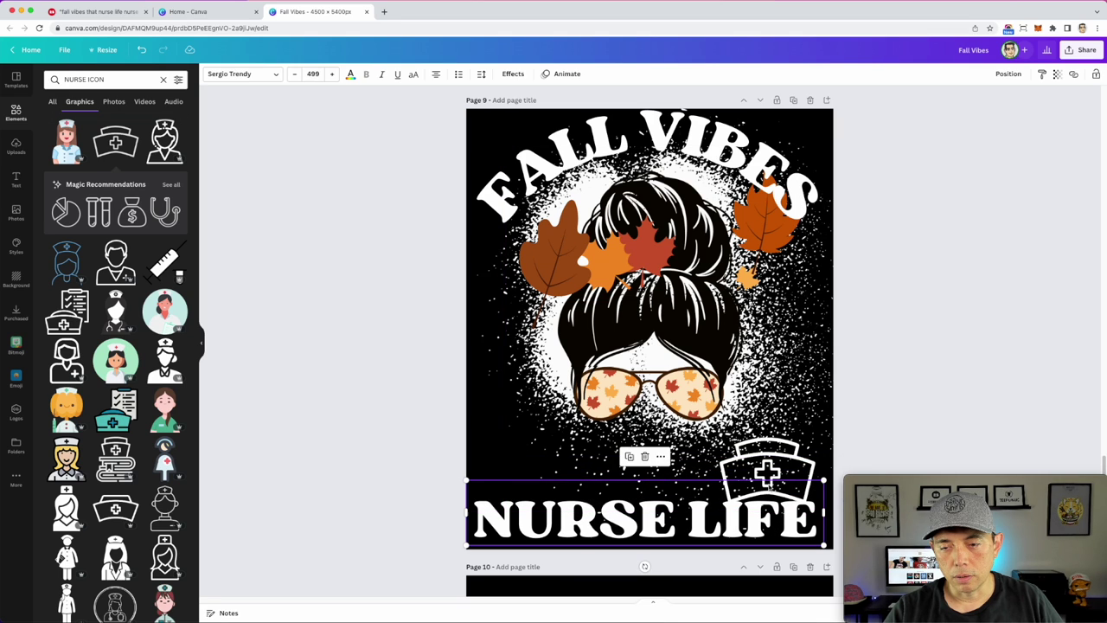
Move the nurse cap just above the end of "NURSE LIFE" and duplicate it to the opposite side at the same height
left_click_drag(786, 455, 791, 442)
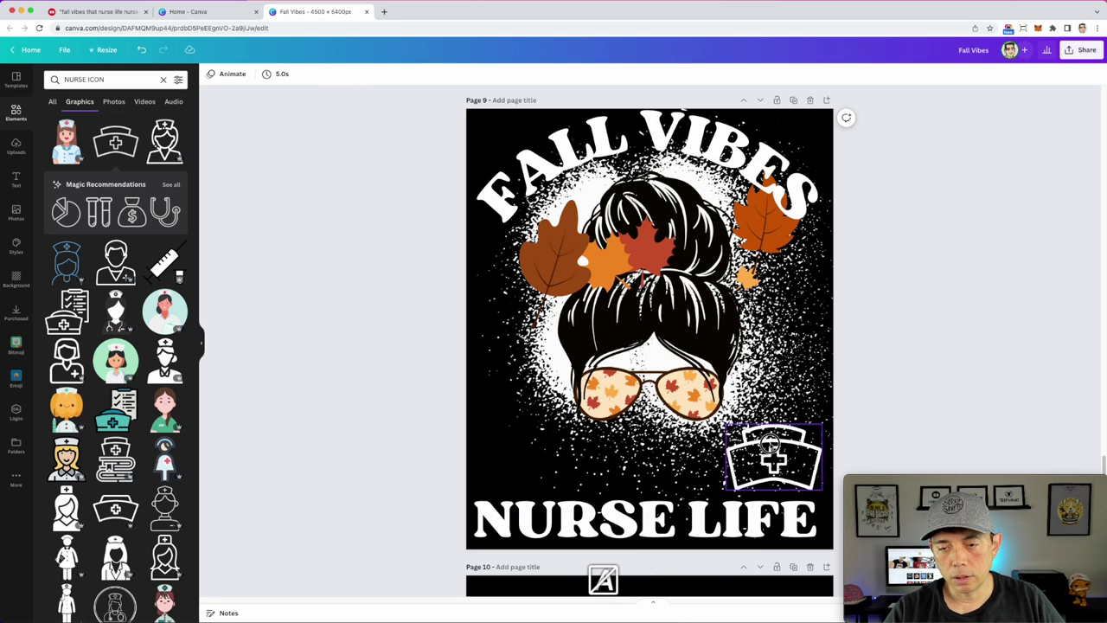
left_click_drag(802, 448, 549, 448, "alt")
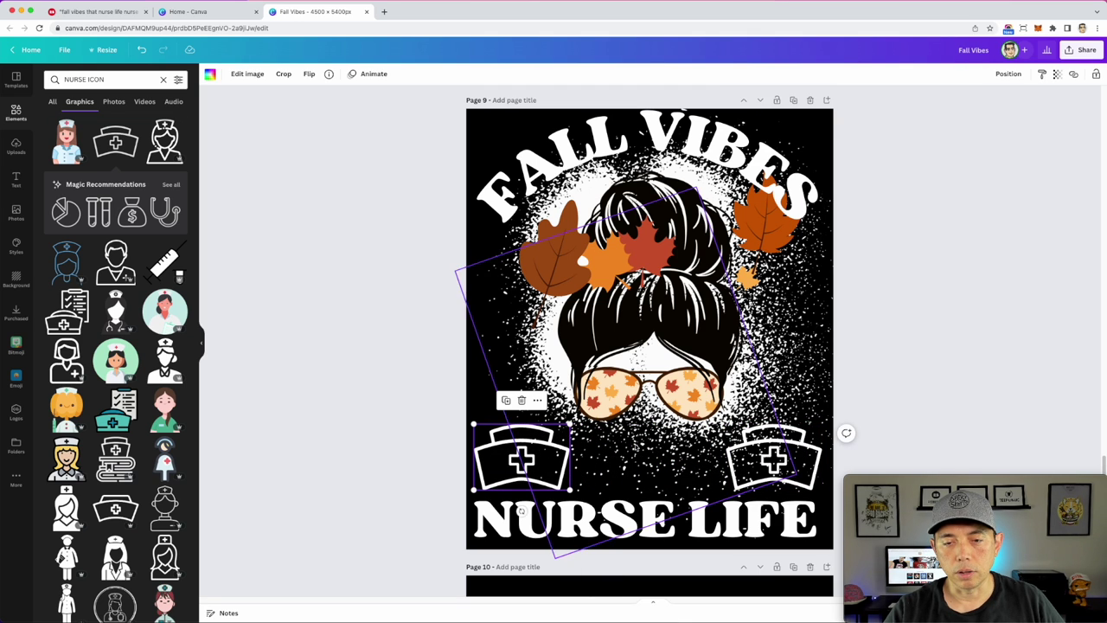
left_click(885, 388)
Check the font of the "and that" text on page 8 and add the text "and that" to page 9
scroll(666, 493, "up", 3)
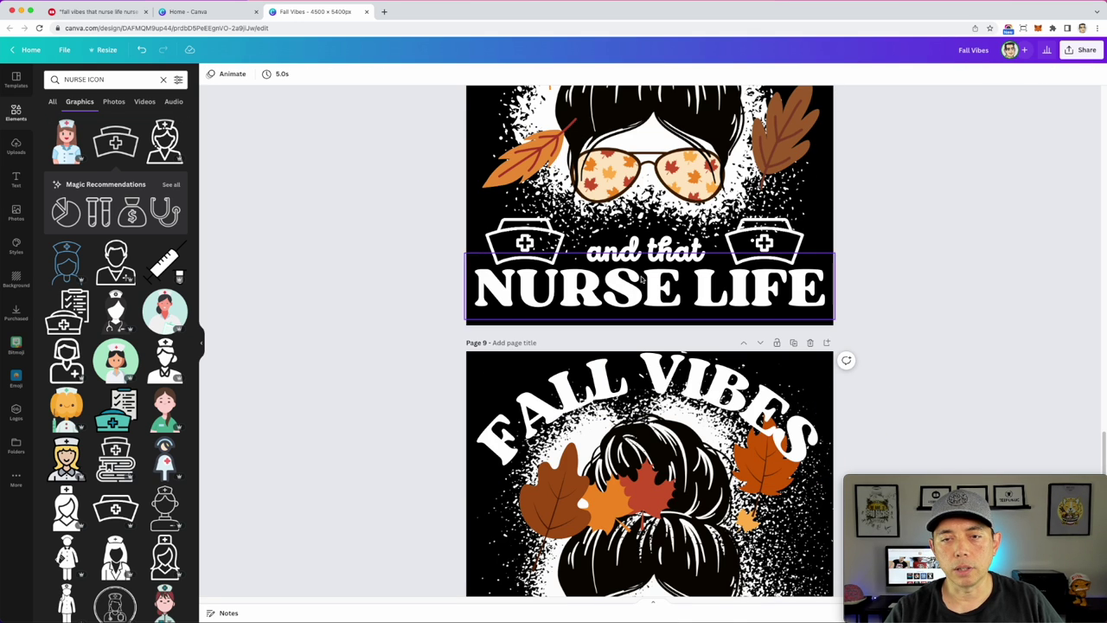
left_click(663, 256)
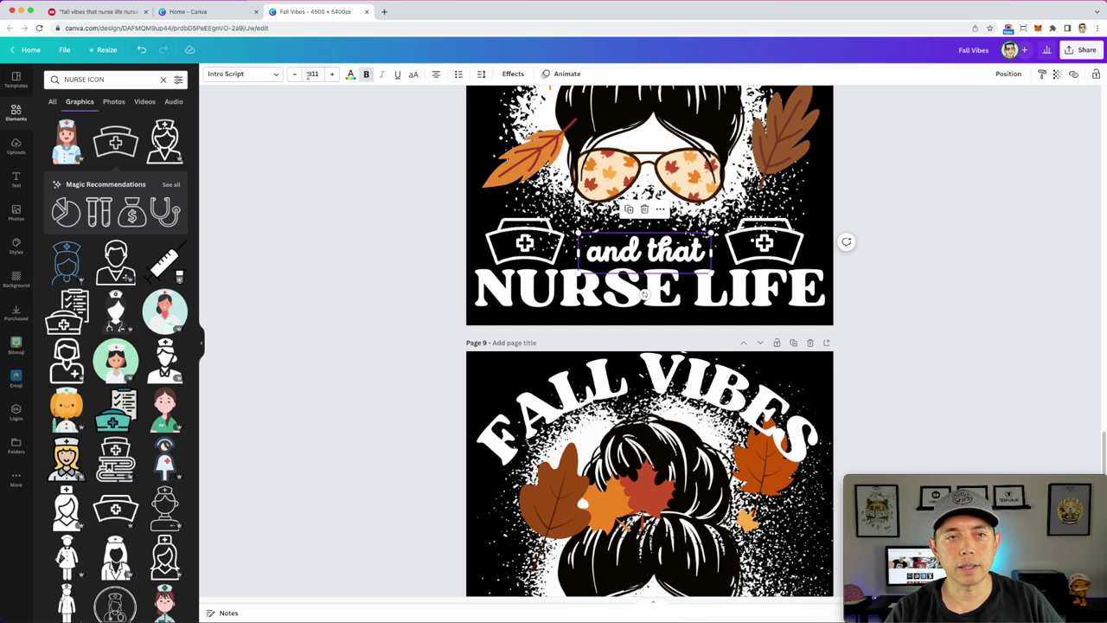
scroll(723, 374, "down", 5)
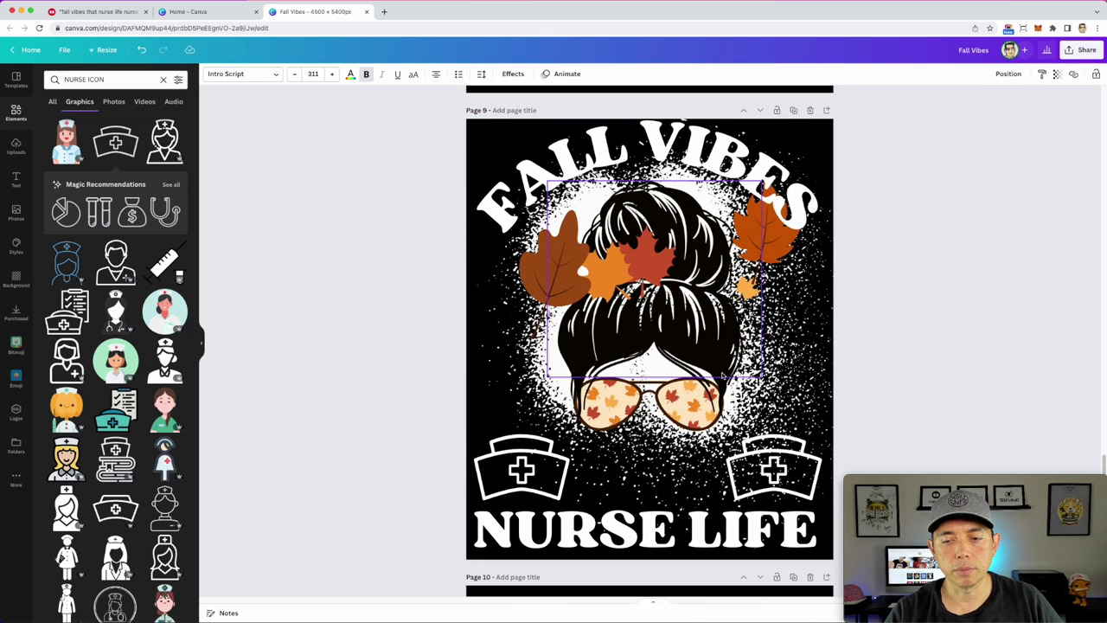
scroll(724, 374, "up", 4)
scroll(644, 245, "down", 5)
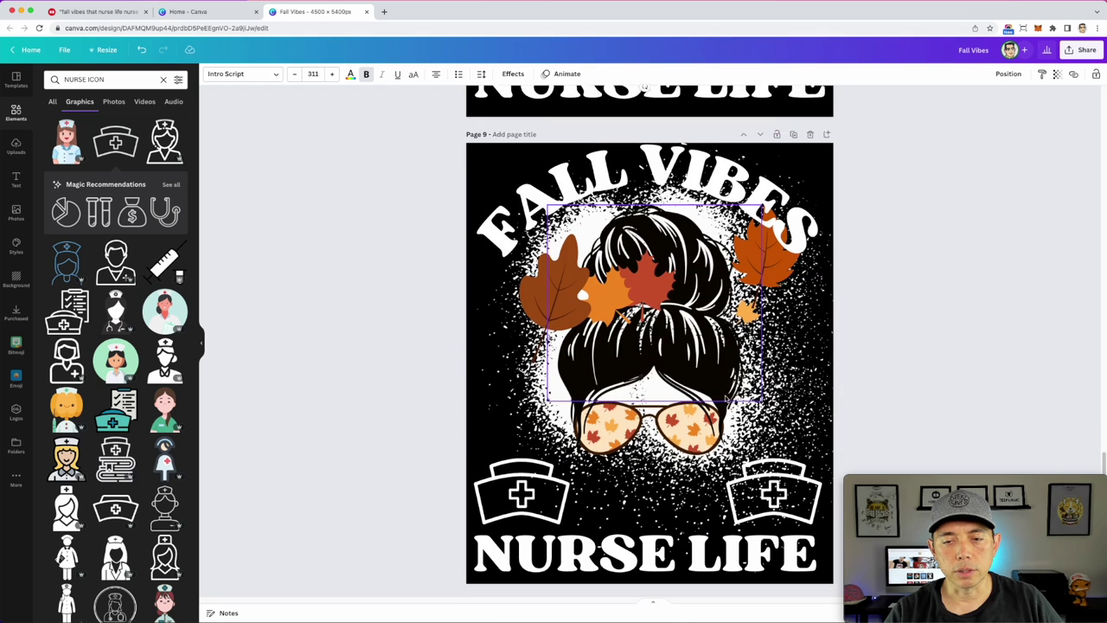
left_click(626, 468)
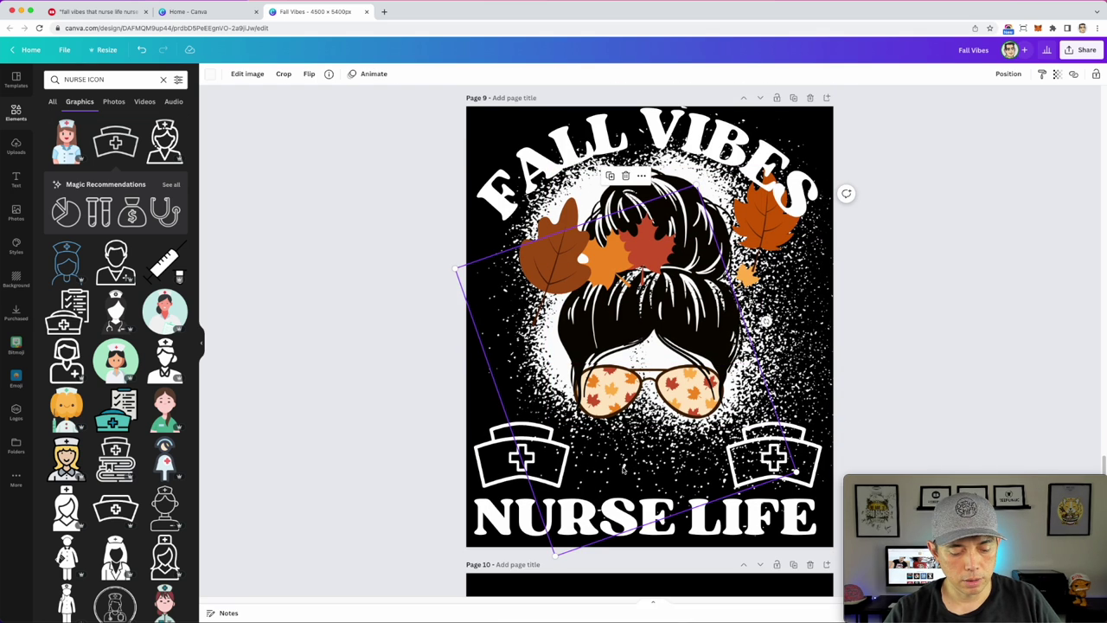
key("t")
type("a")
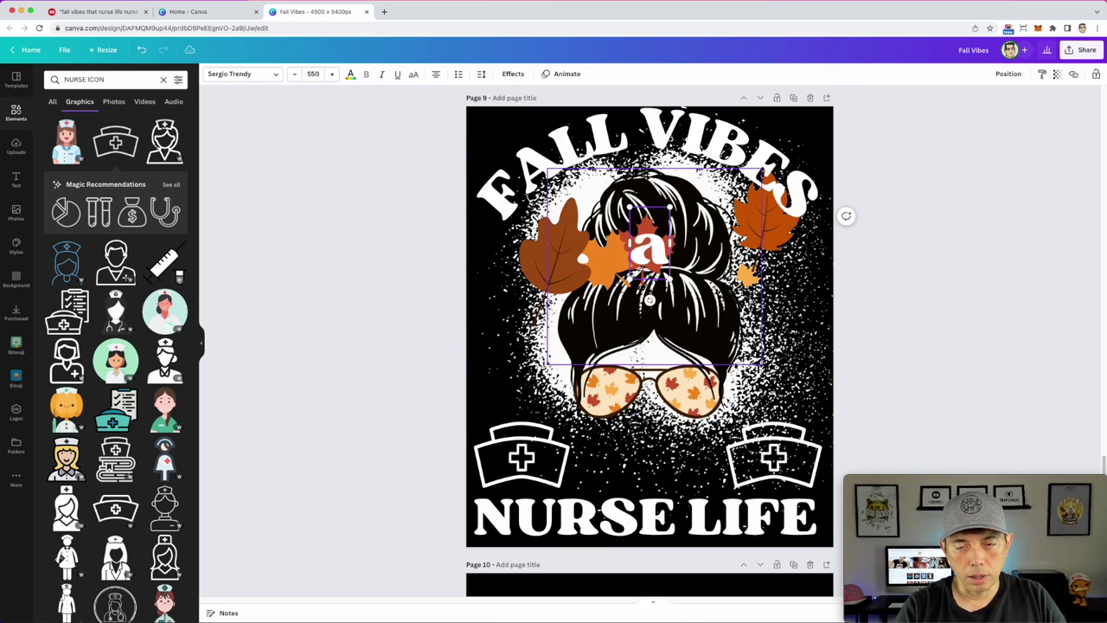
type("nd that")
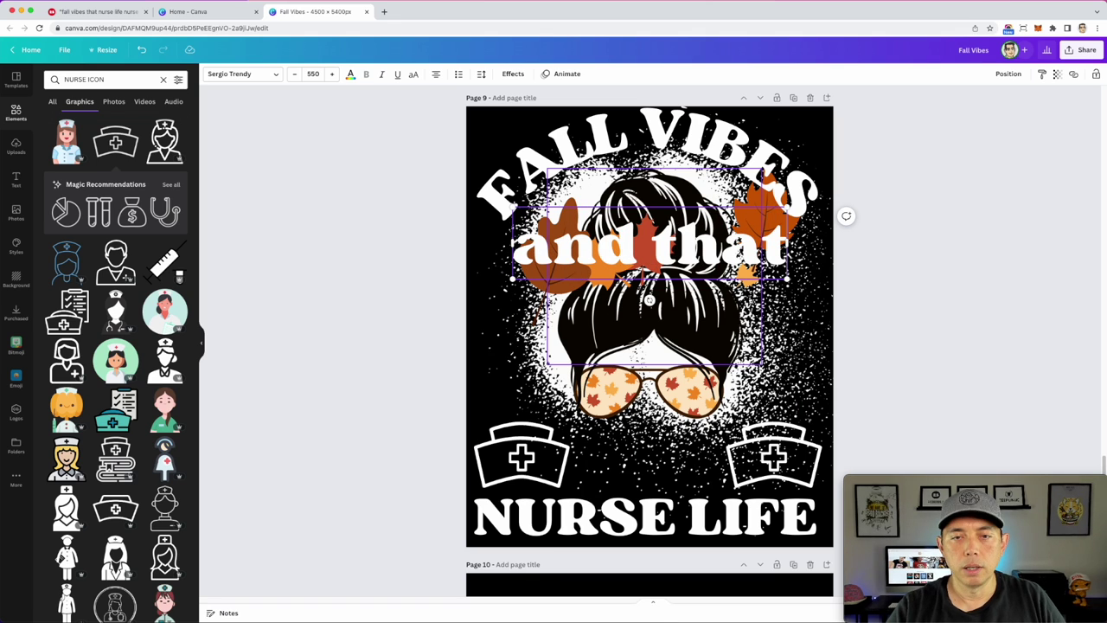
Change the "and that" text on page 9 to the Intro Script font in bold
triple_click(711, 248)
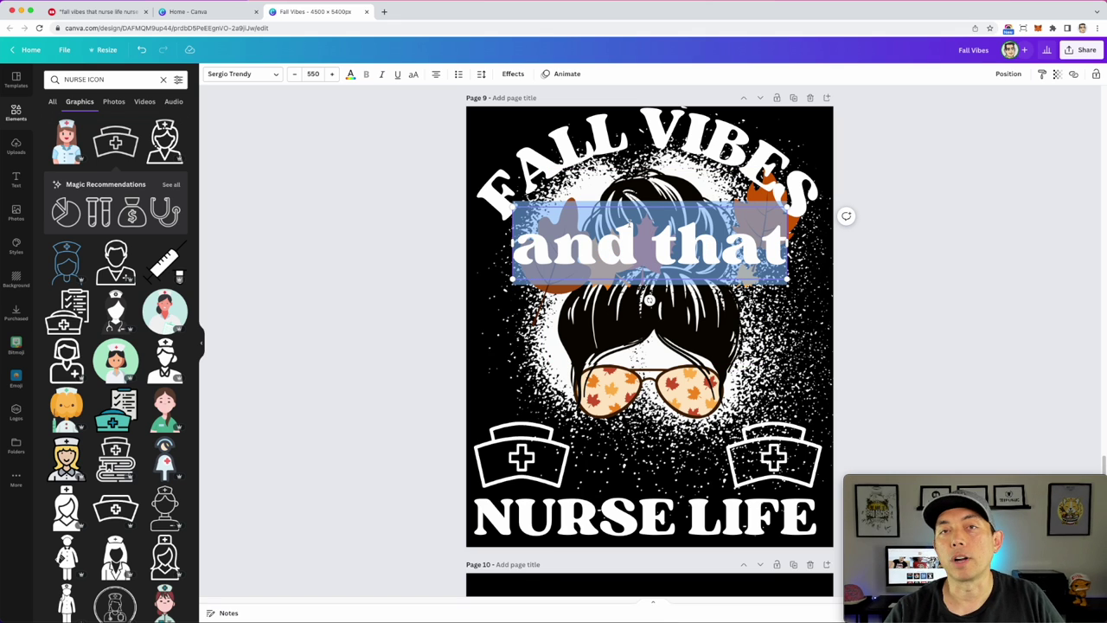
left_click(245, 74)
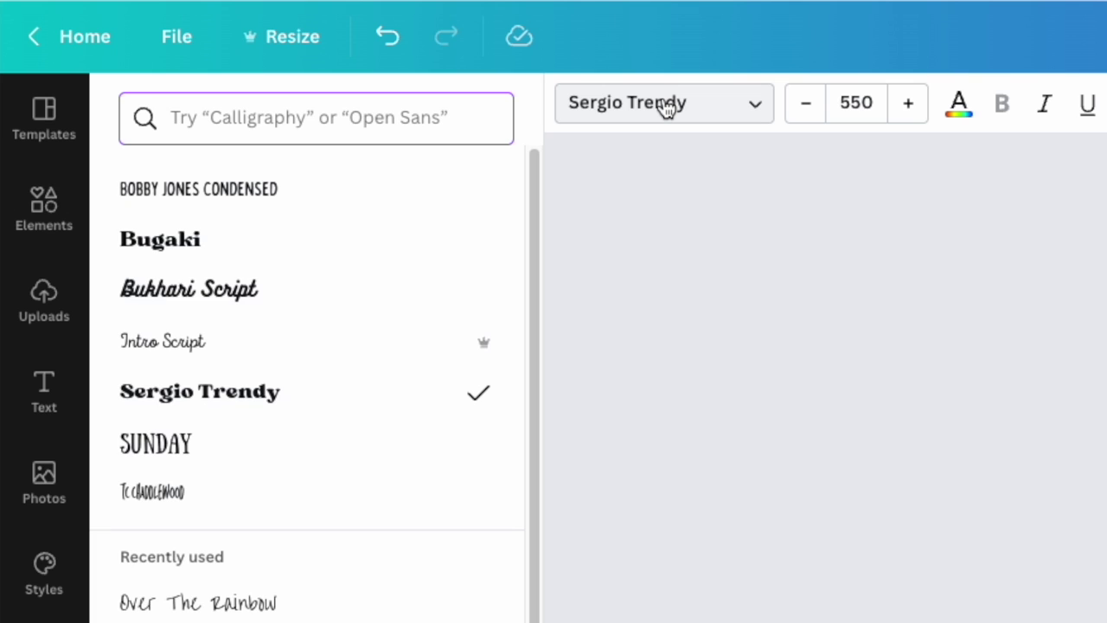
type("intro")
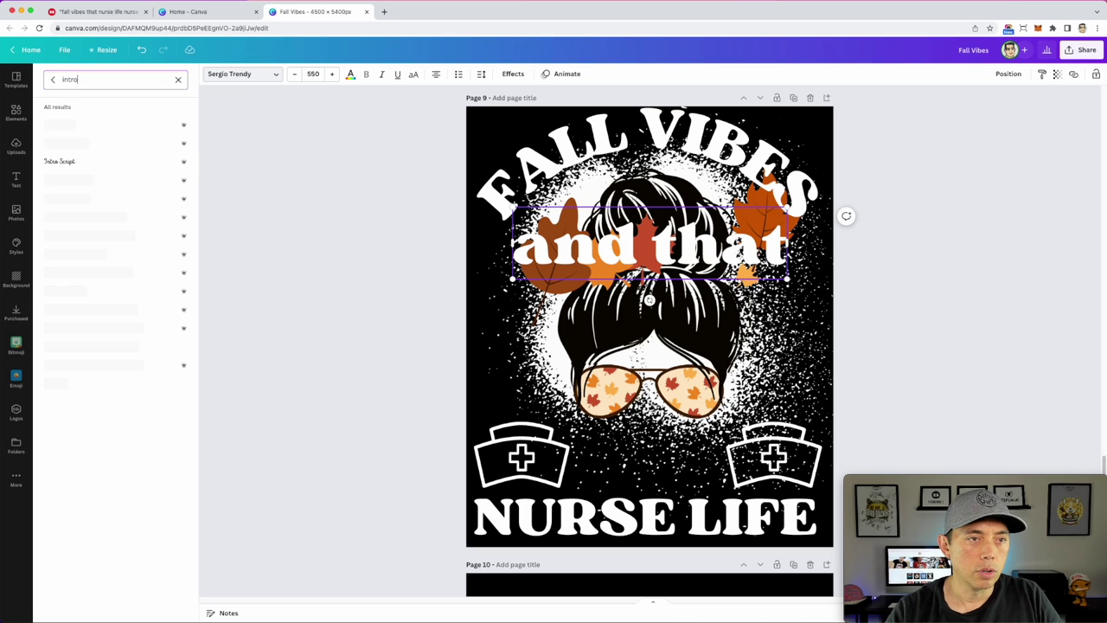
left_click(95, 163)
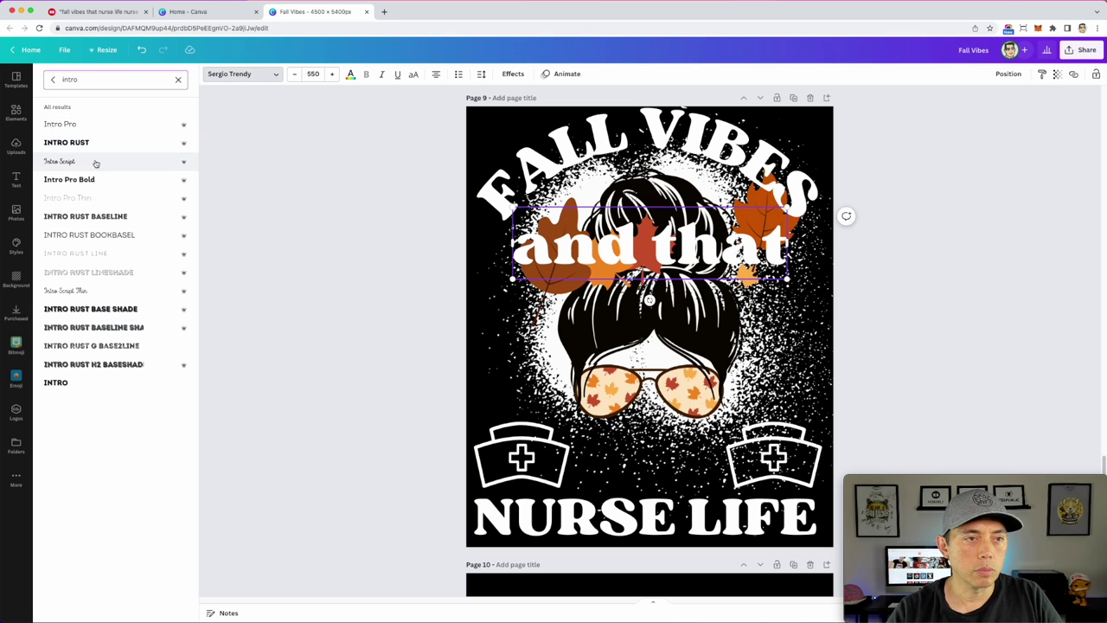
left_click(366, 76)
left_click(929, 249)
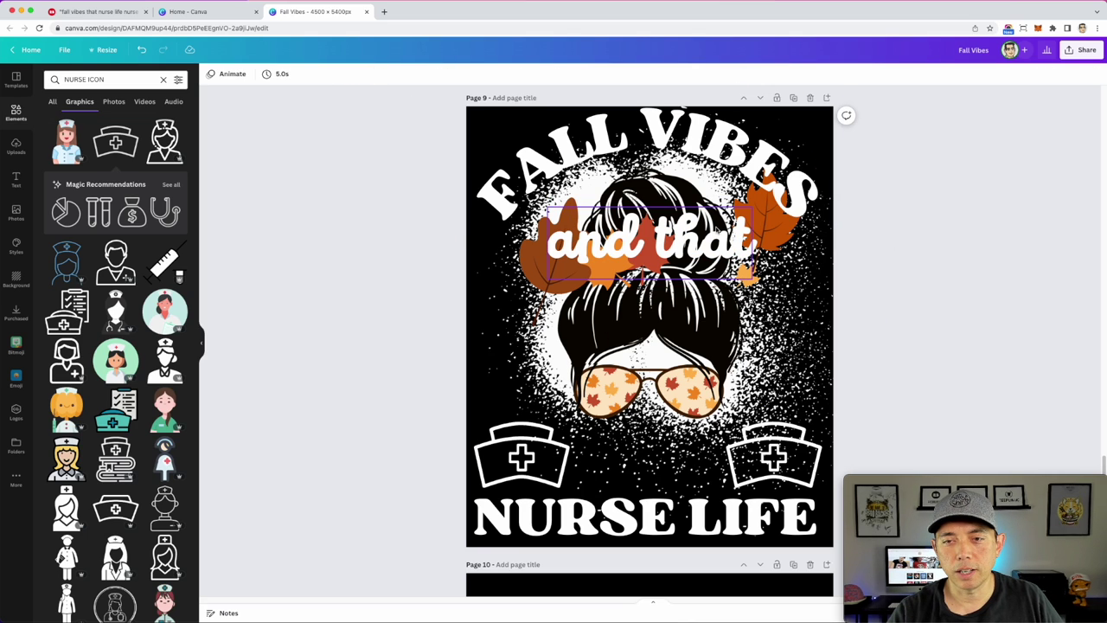
Shrink the "and that" text and place it between the two nurse caps, just above "NURSE LIFE"
left_click(657, 243)
left_click_drag(753, 209, 727, 218)
left_click_drag(693, 258, 702, 480)
left_click(916, 359)
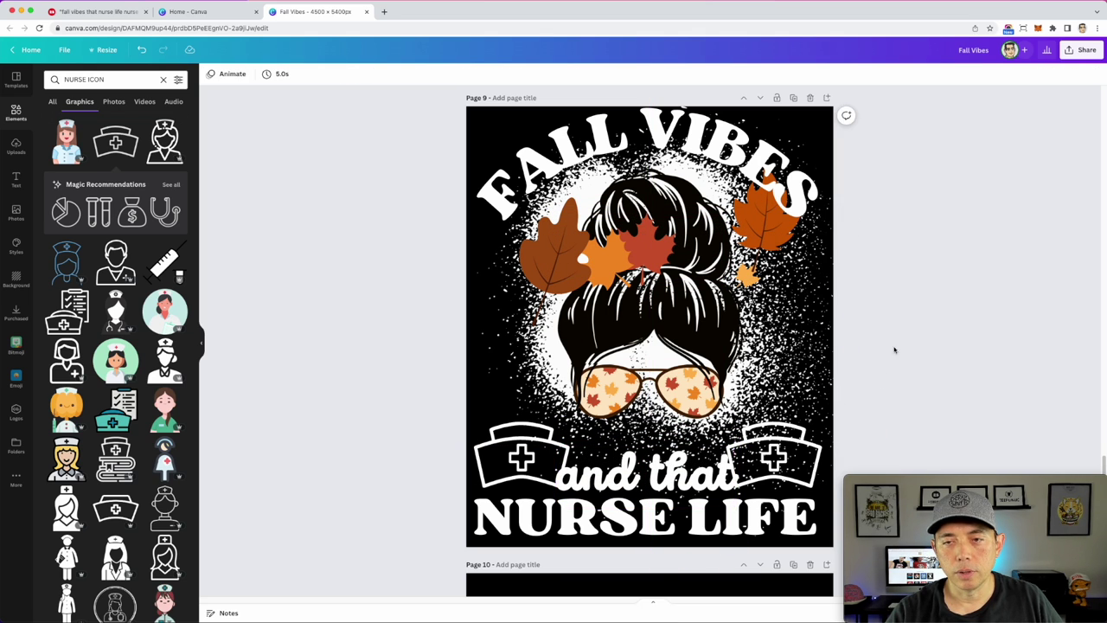
Duplicate the brown leaf and place the copy to the right of the sunglasses, above the nurse cap
left_click(548, 264)
left_click_drag(547, 263, 782, 365)
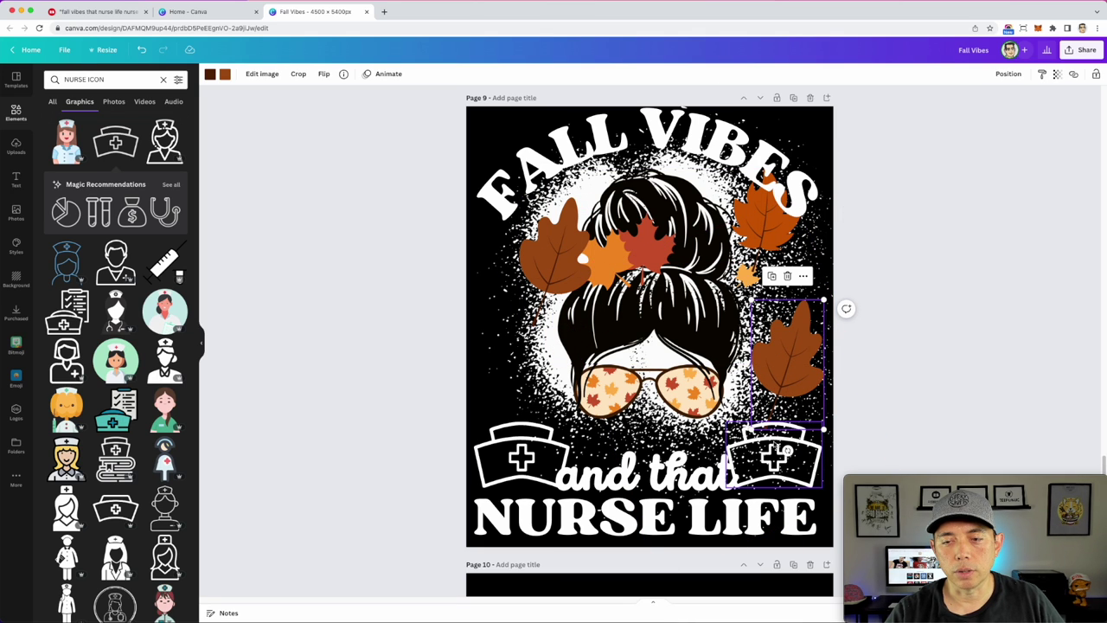
left_click_drag(846, 309, 878, 291)
Review the finished Fall Vibes design on page 8 as a reference for page 9
scroll(880, 292, "up", 1)
scroll(881, 292, "up", 6)
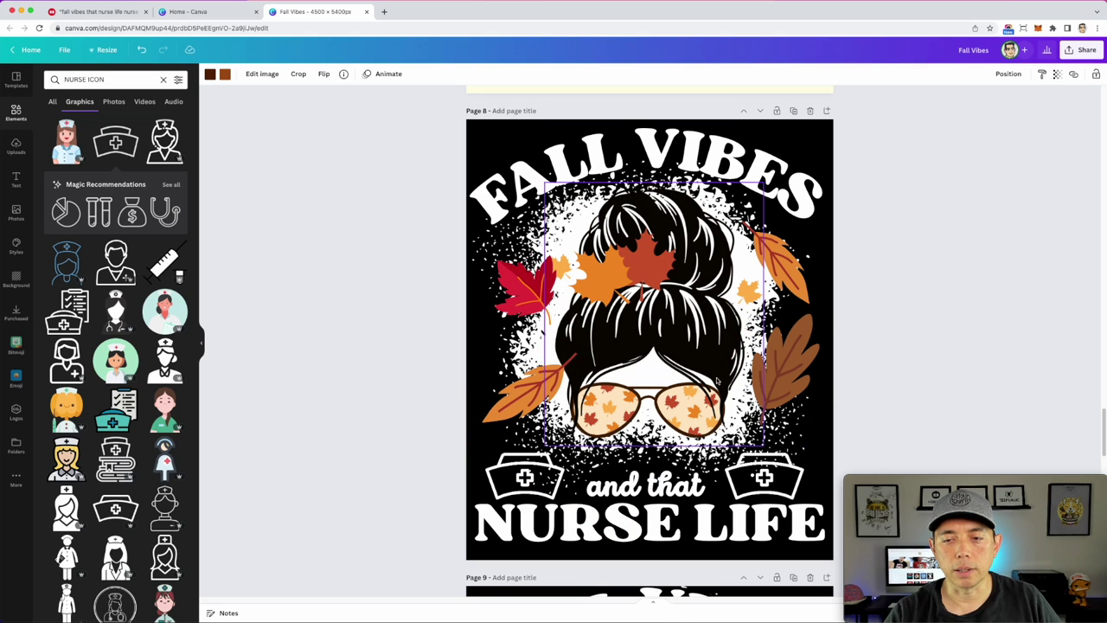
left_click(920, 278)
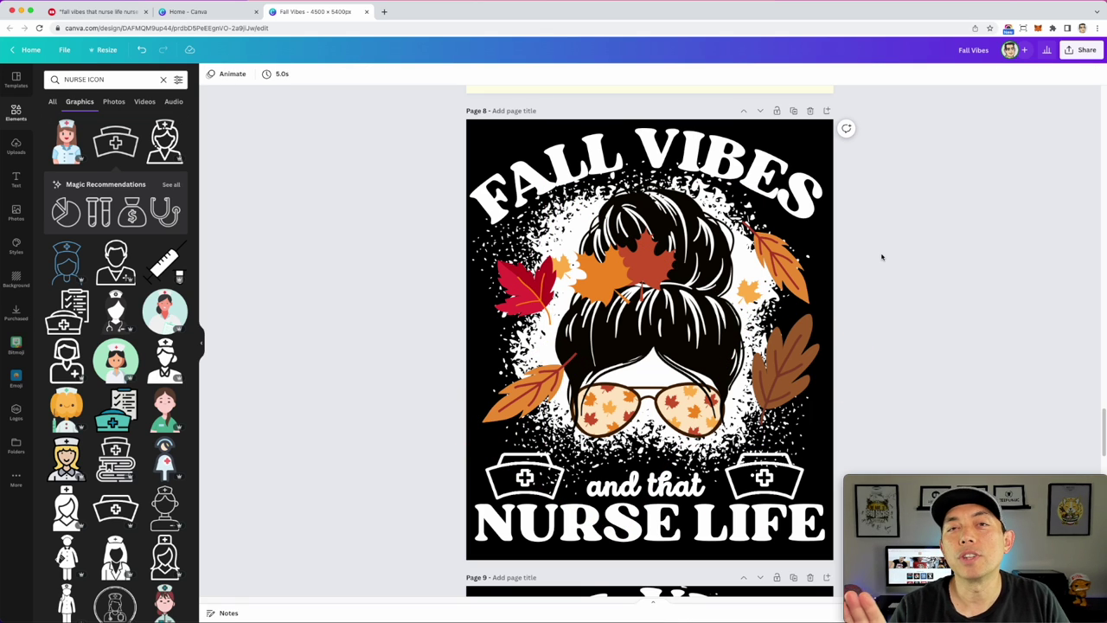